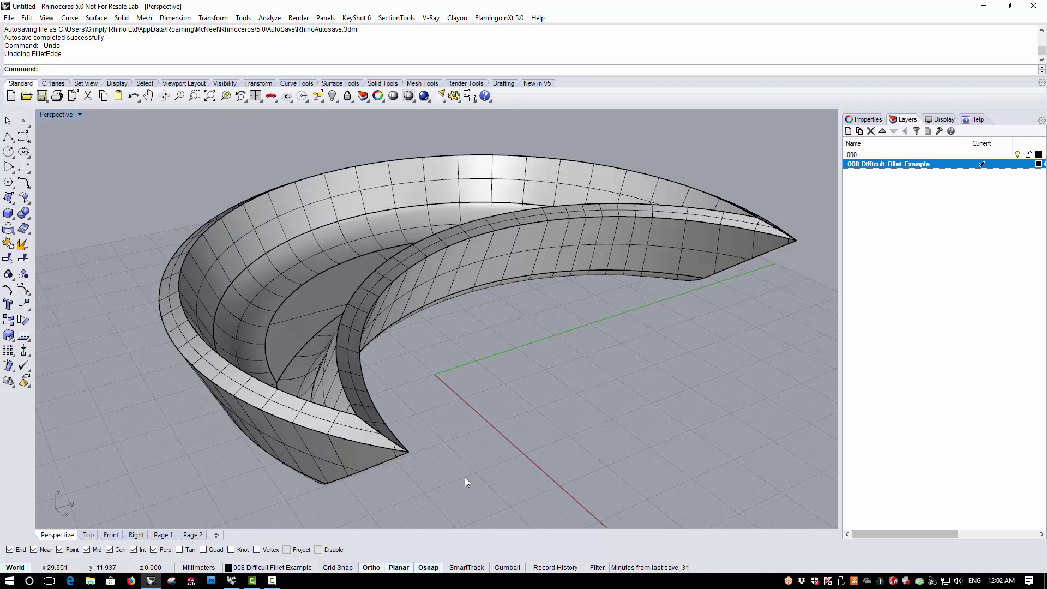
Round the single edge at the crescent's pointed tip with a radius-10 FilletEdge.
right_click_drag(462, 483, 416, 472)
scroll(416, 472, "up", 3)
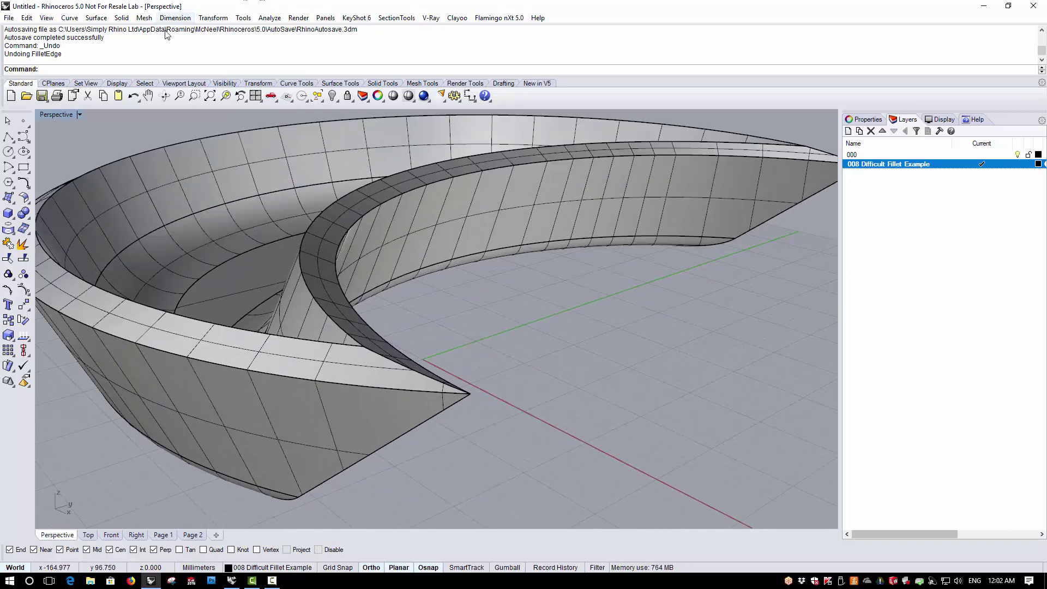
left_click(121, 18)
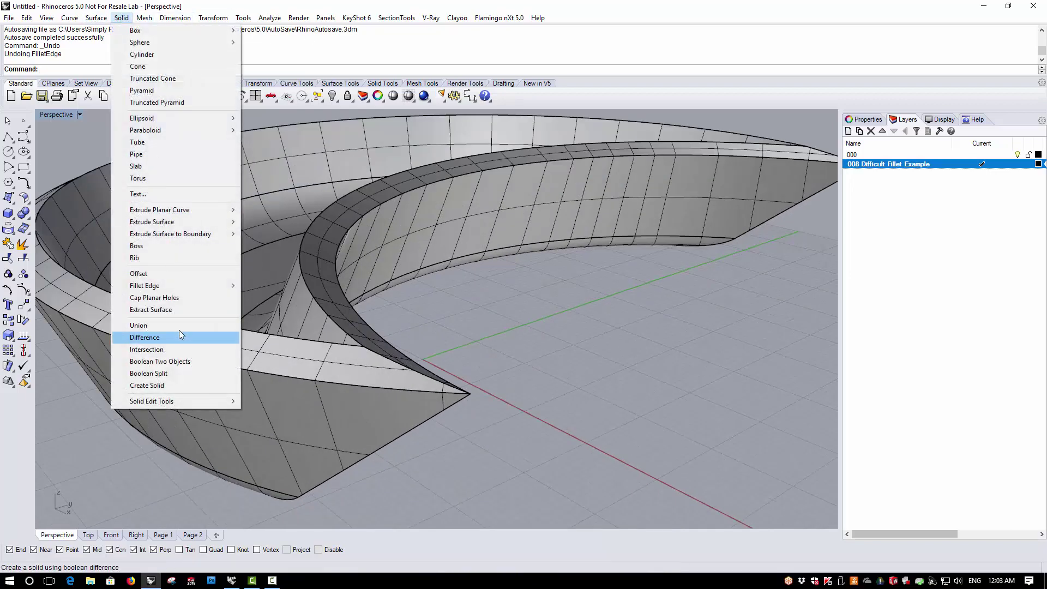
mouse_move(197, 288)
left_click(262, 285)
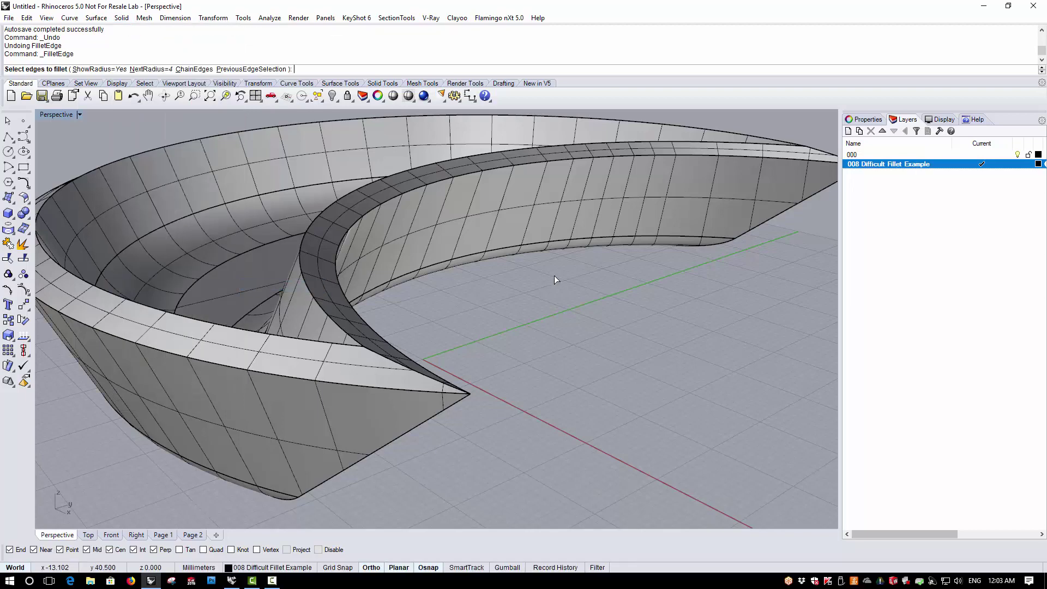
type("10")
key("Return")
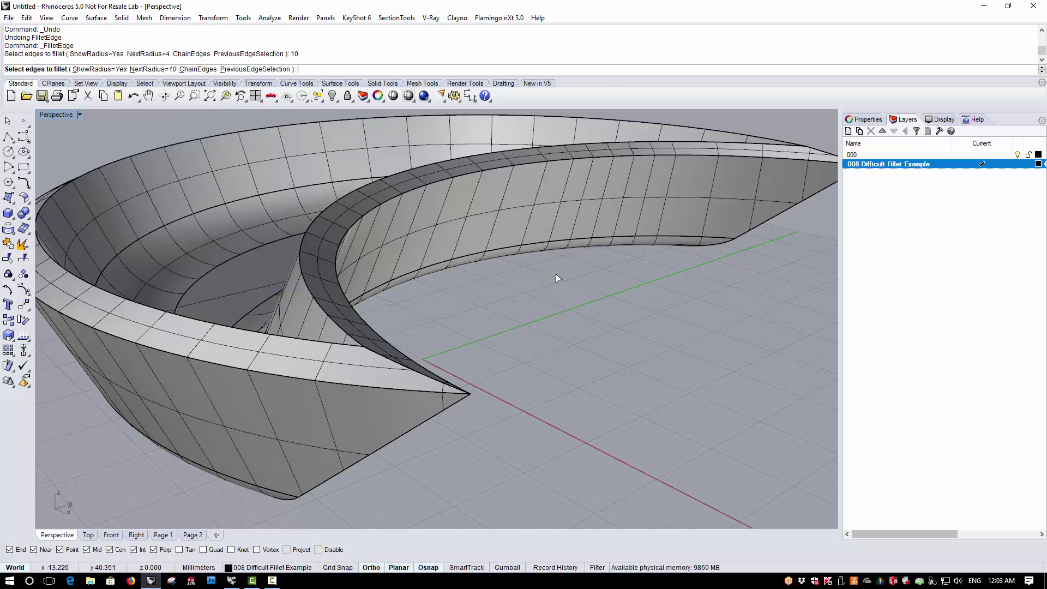
left_click(453, 385)
key("Return")
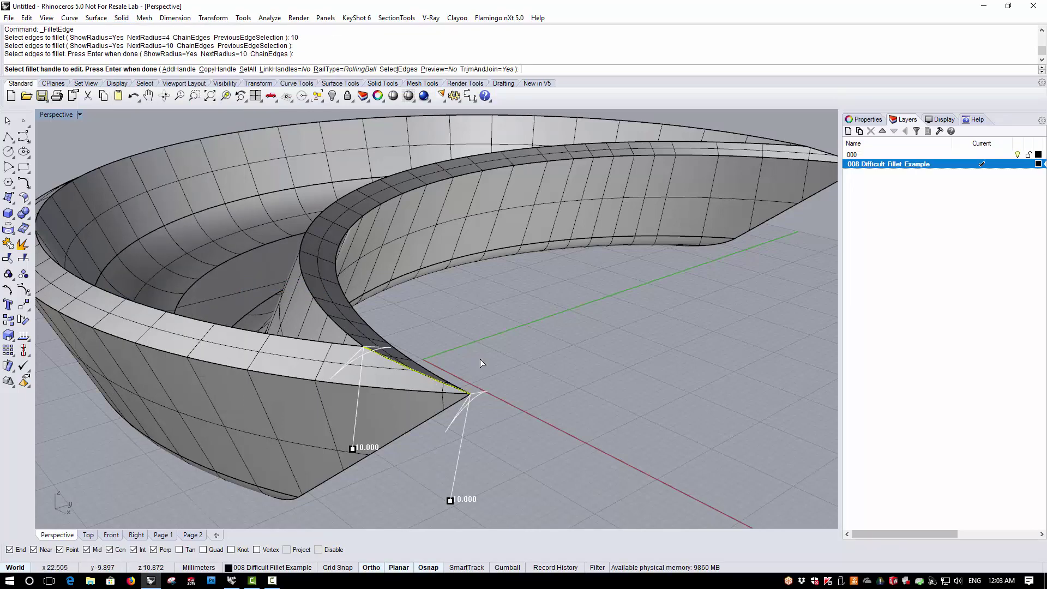
key("Return")
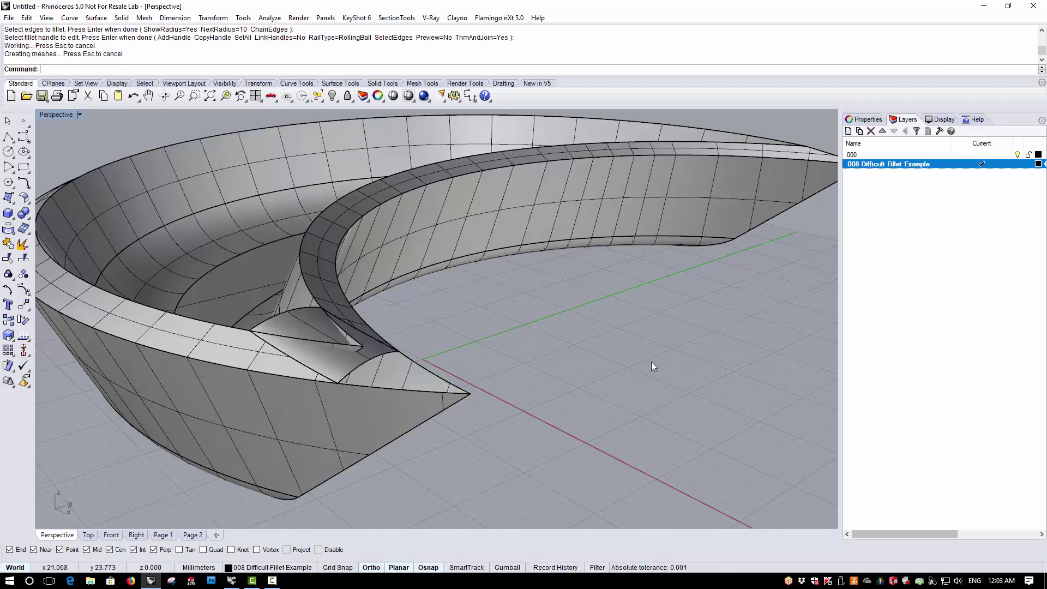
Undo the radius-10 fillet and fillet both inner tip edge segments at radius 4.
key("ctrl+z")
right_click_drag(640, 362, 534, 265)
scroll(470, 227, "up", 2)
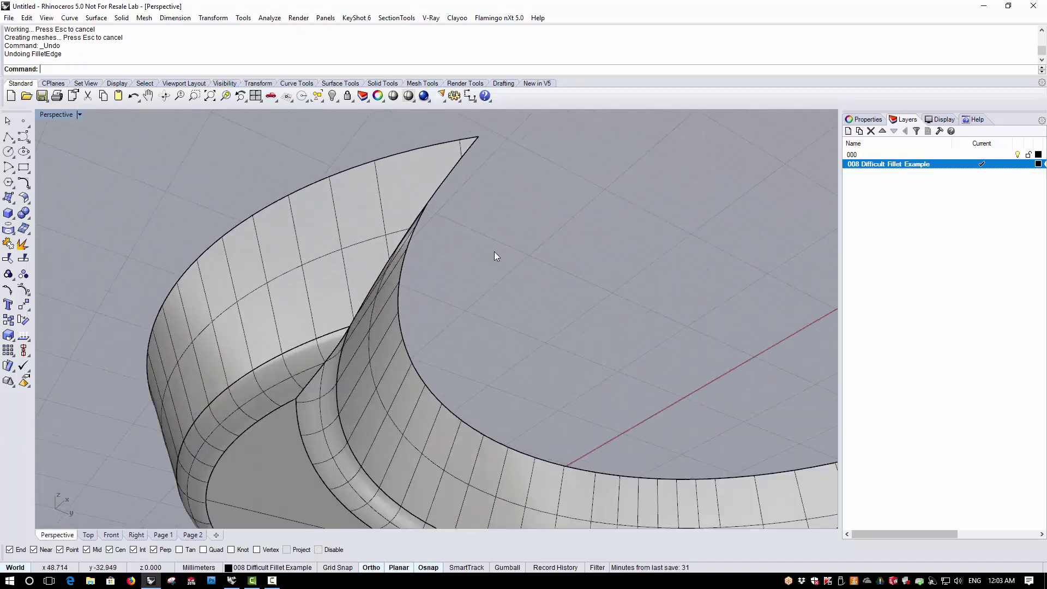
key("Return")
type("4")
key("Return")
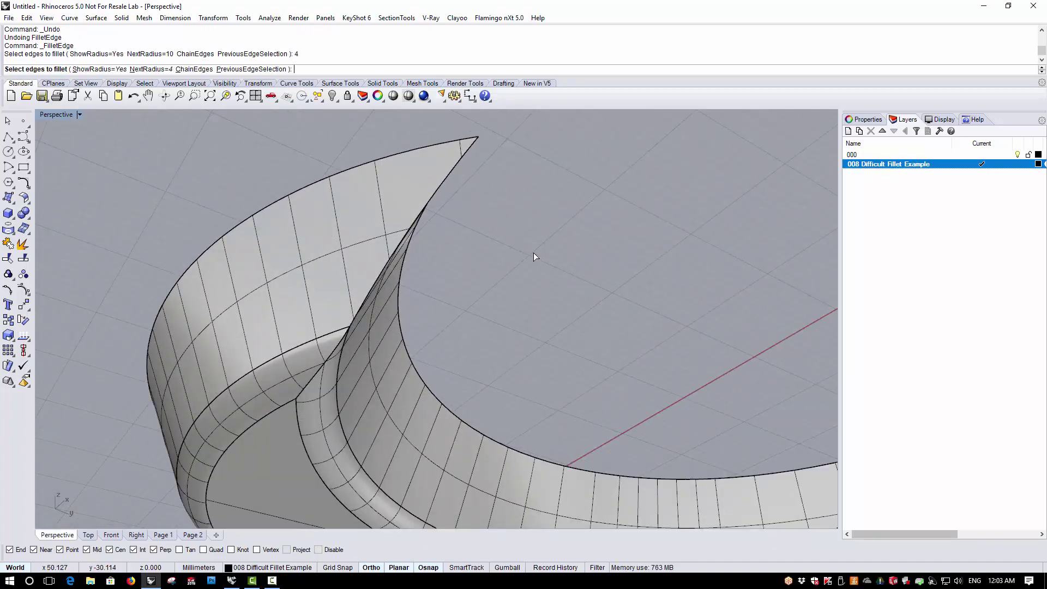
left_click(447, 180)
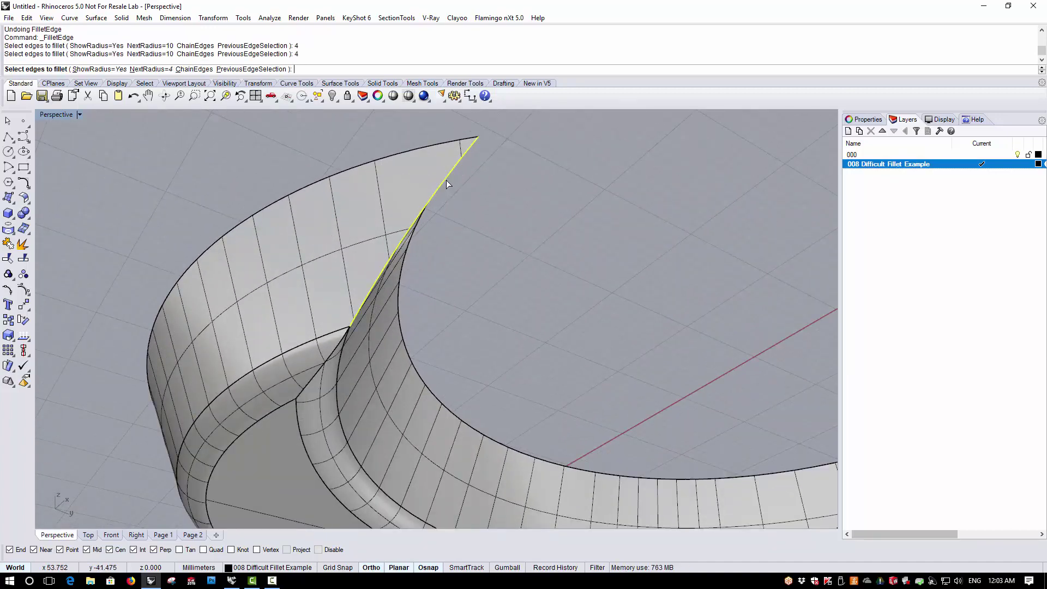
left_click(329, 359)
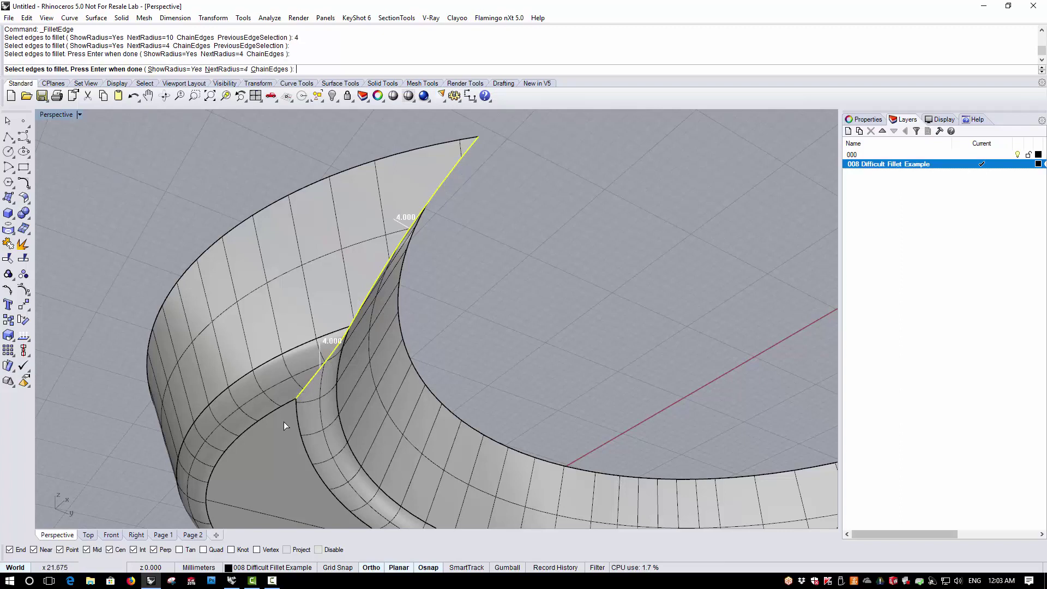
key("Return")
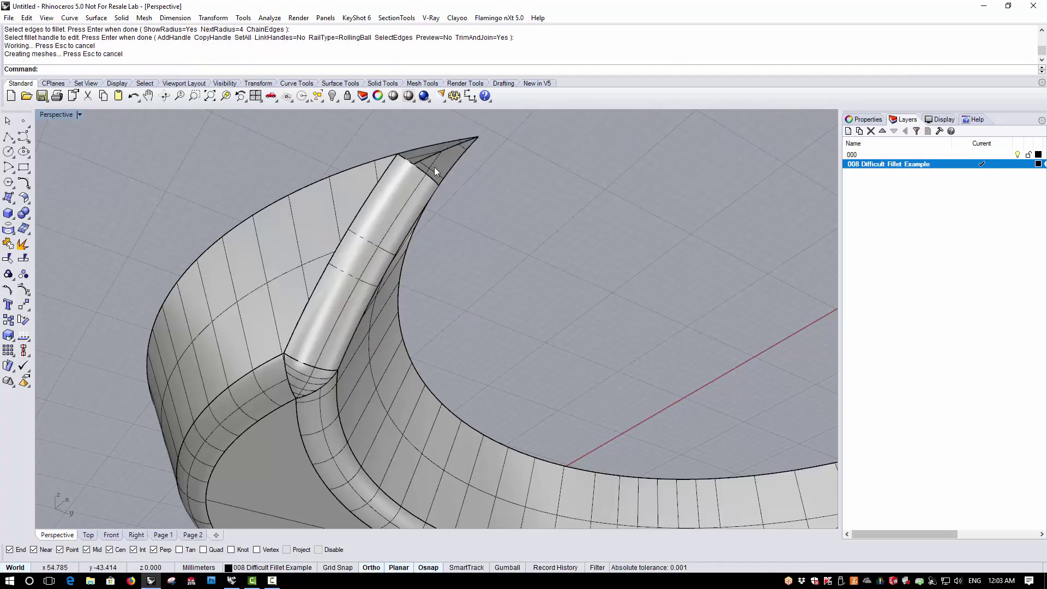
Inspect the radius-4 fillet from a low side view, then undo it.
right_click_drag(435, 170, 332, 205)
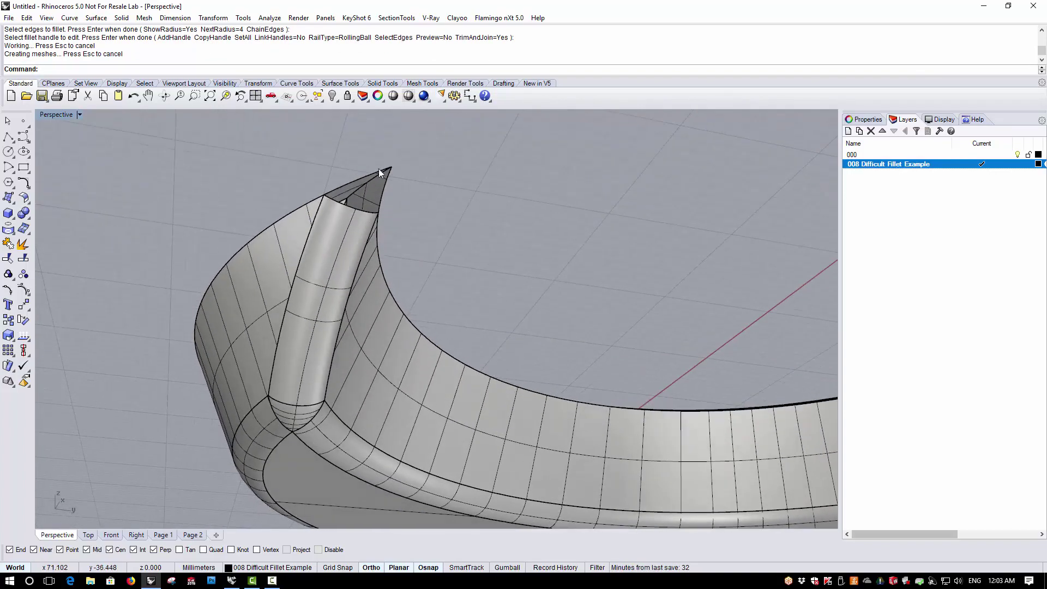
right_click_drag(437, 230, 481, 235)
key("ctrl+z")
Fillet the crescent's tip edge with a radius-10 FilletEdge.
right_click_drag(327, 280, 470, 284)
scroll(472, 293, "up", 5)
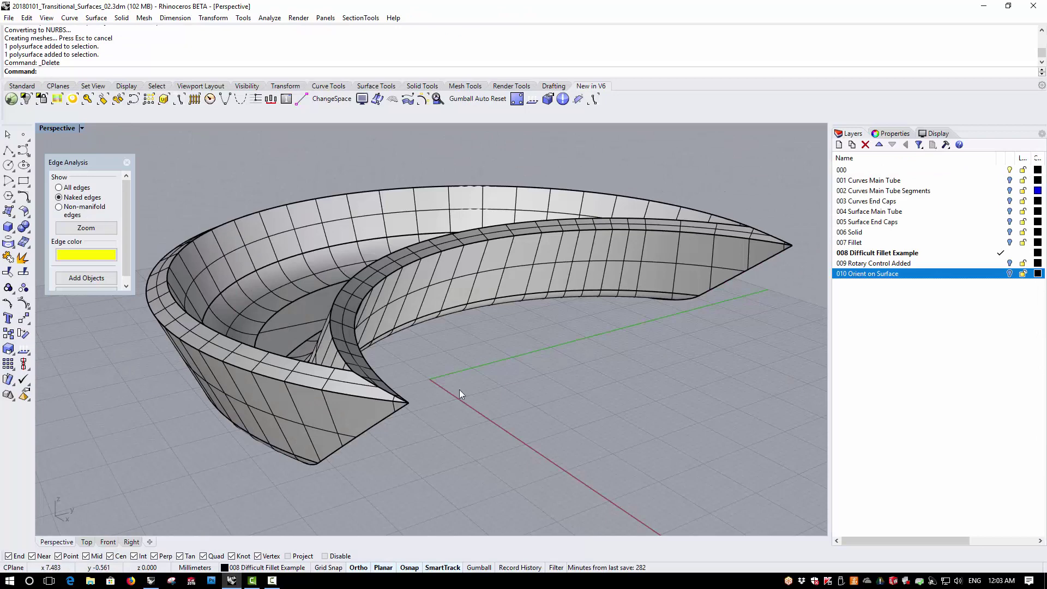
right_click_drag(464, 388, 436, 392)
scroll(218, 454, "up", 3)
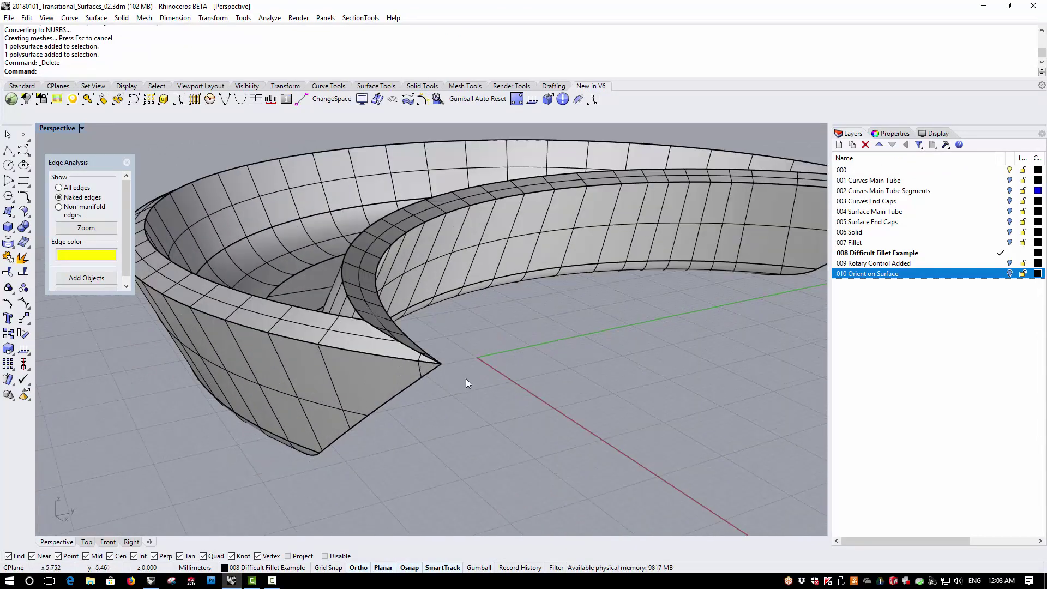
right_click_drag(467, 381, 454, 380)
left_click(122, 18)
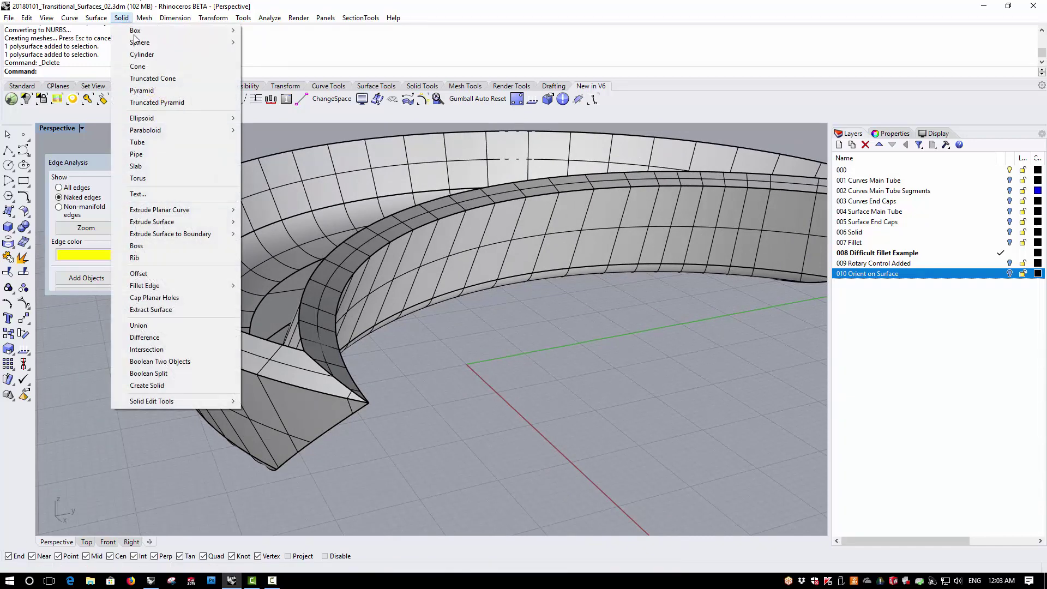
mouse_move(171, 286)
left_click(264, 286)
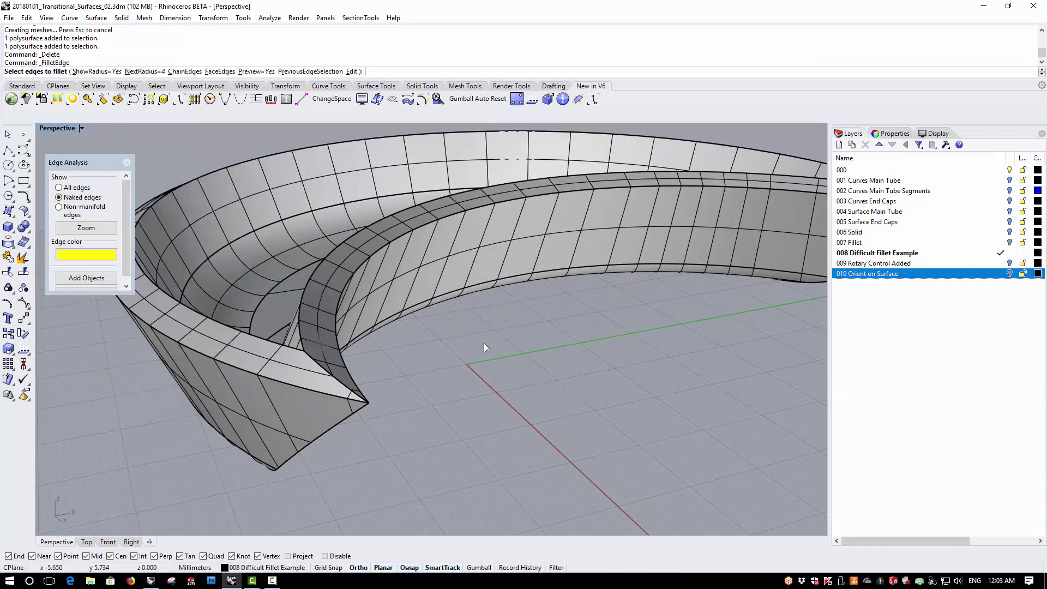
type("10")
key("Return")
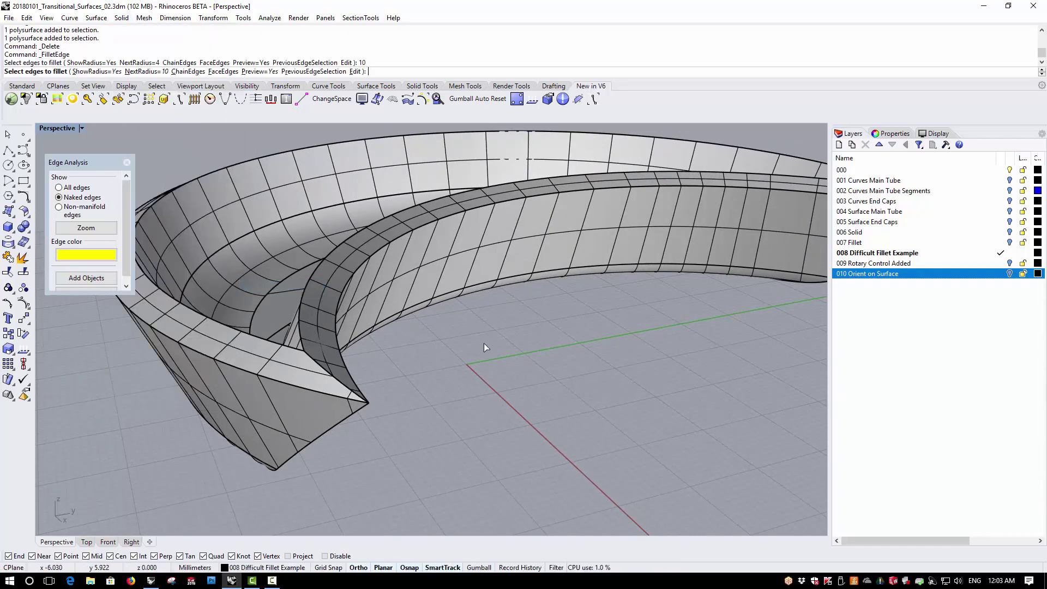
left_click(330, 375)
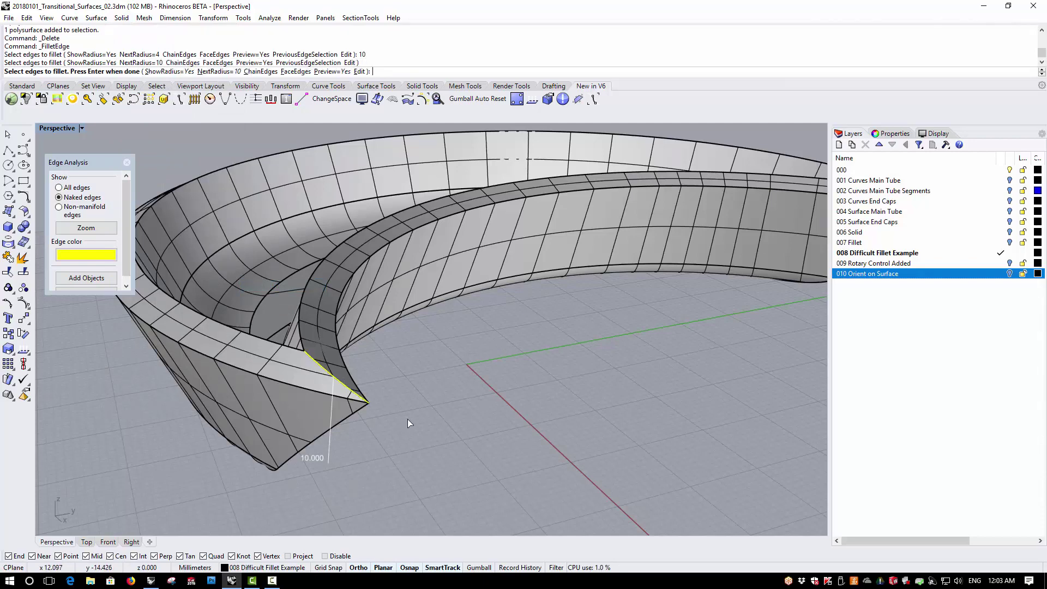
key("Return")
key("Return")
Run Edge Analysis on the crescent solid, confirming 27 edges and none naked.
scroll(412, 426, "down", 3)
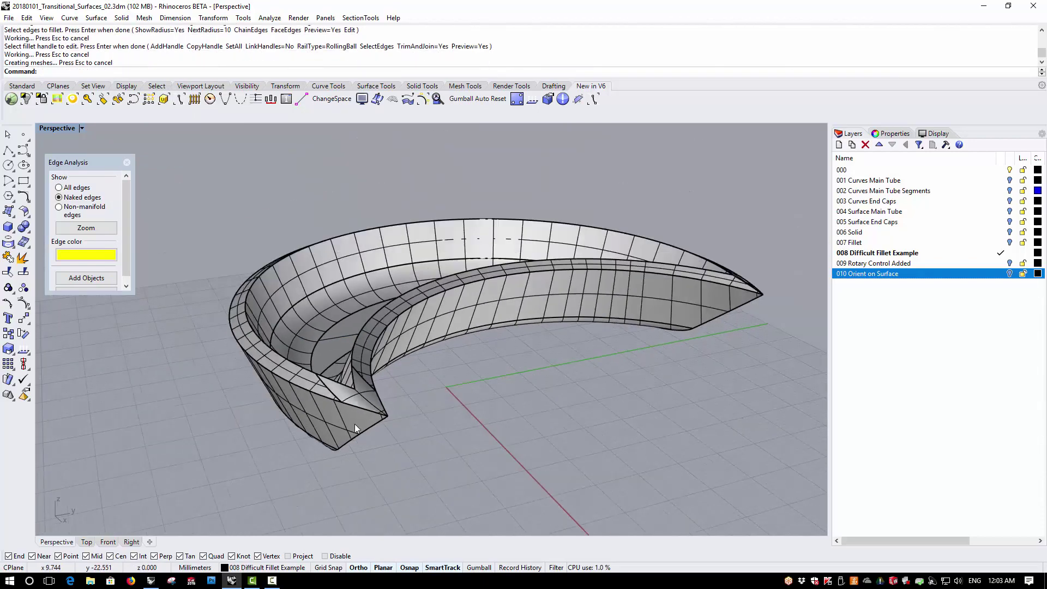
scroll(352, 423, "up", 3)
left_click(352, 421)
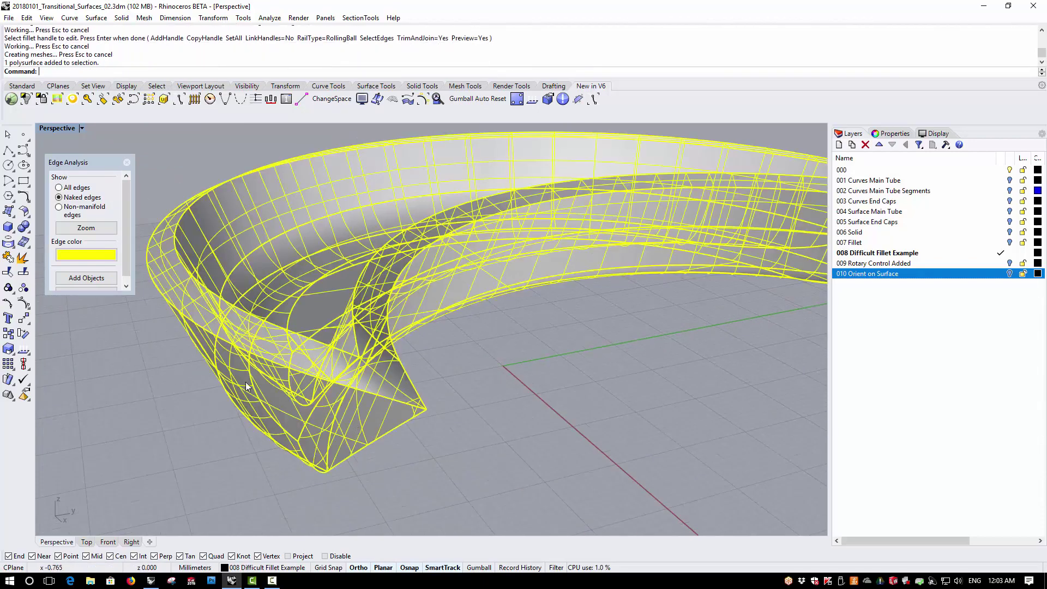
left_click(70, 279)
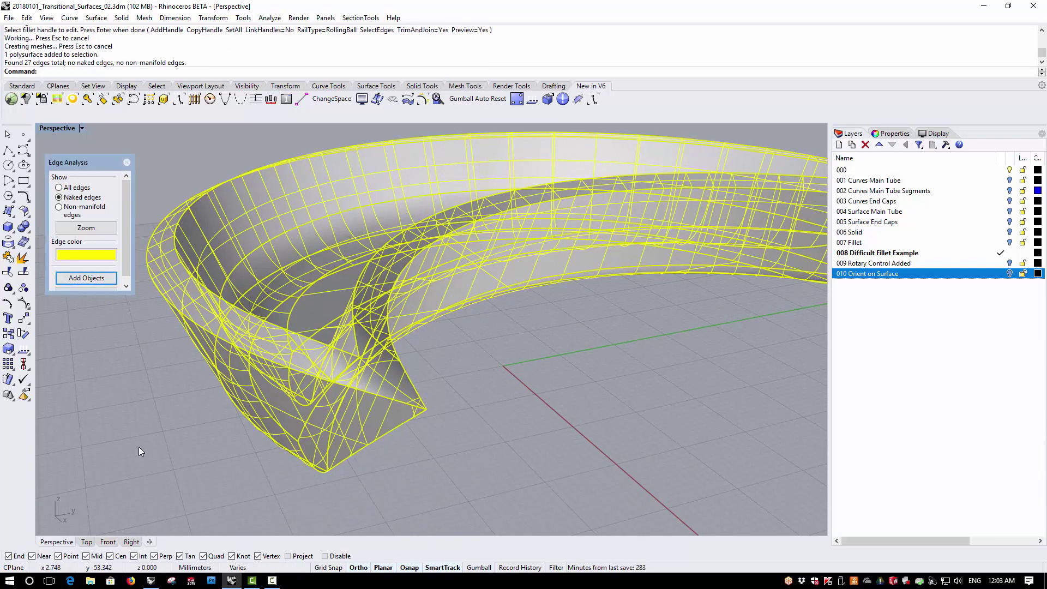
left_click(138, 447)
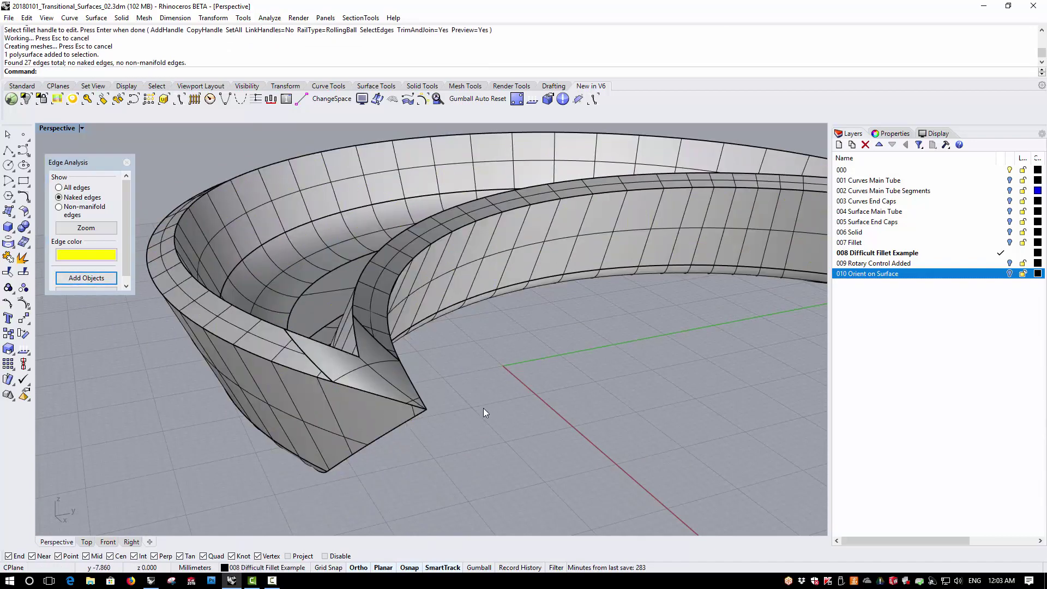
Undo the radius-10 fillet and fillet both inner tip edge segments at radius 4.
key("ctrl+z")
right_click_drag(483, 402, 455, 172)
scroll(492, 194, "up", 5)
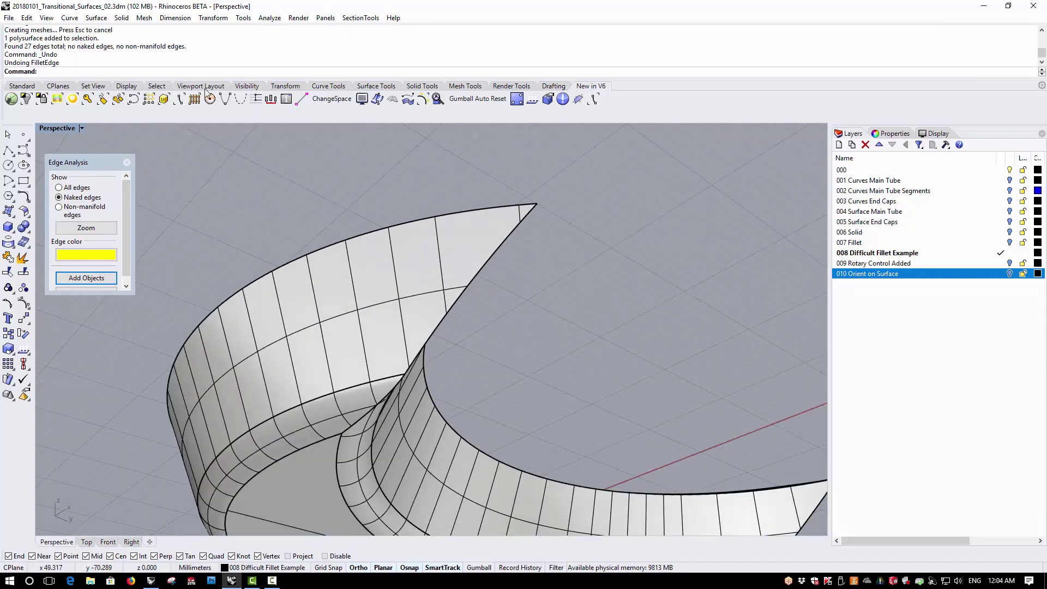
left_click(121, 18)
mouse_move(163, 286)
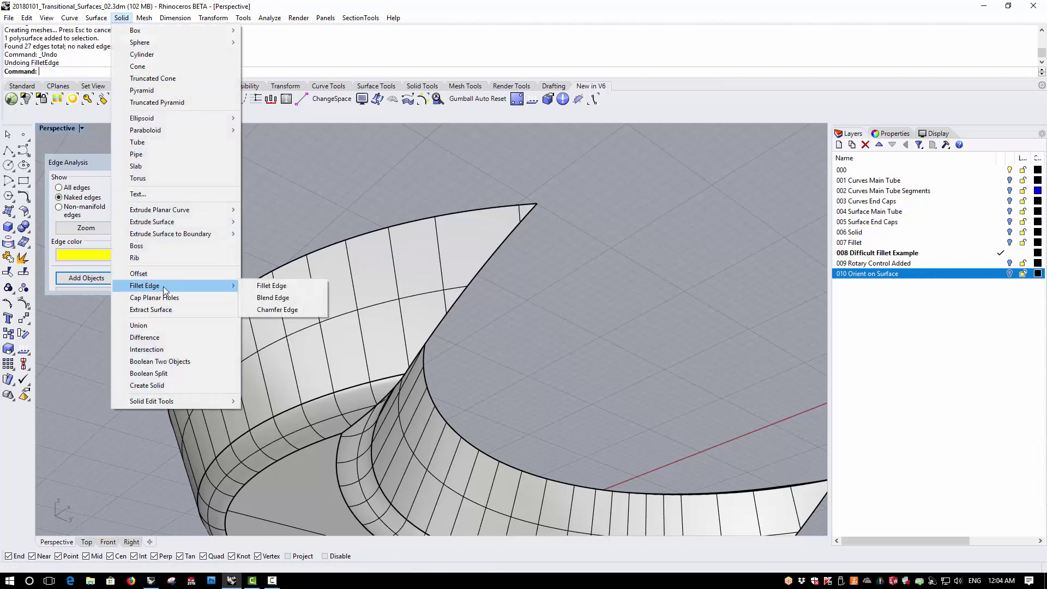
left_click(276, 286)
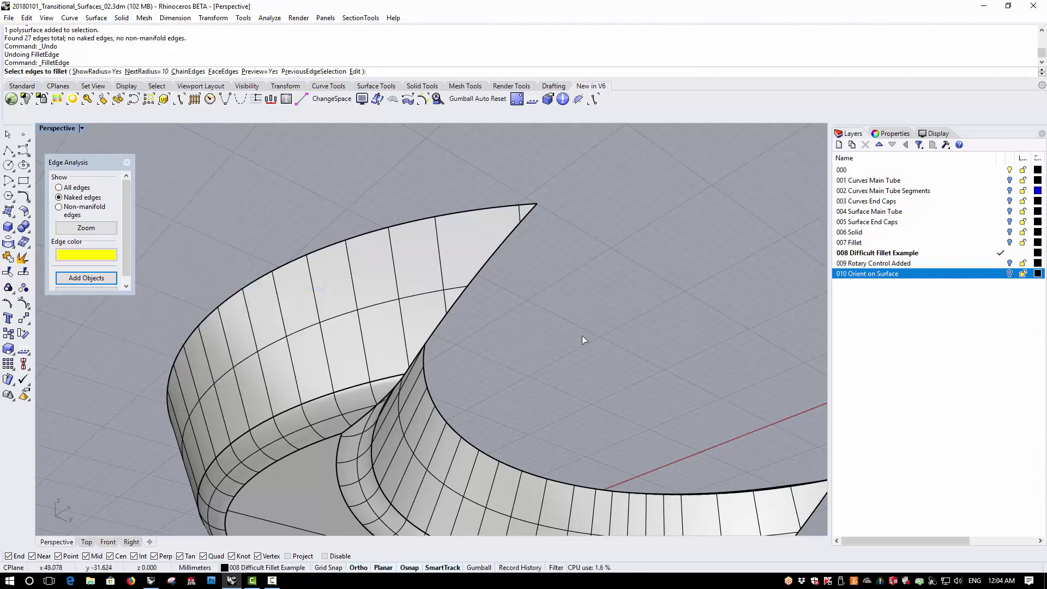
type("4")
key("Return")
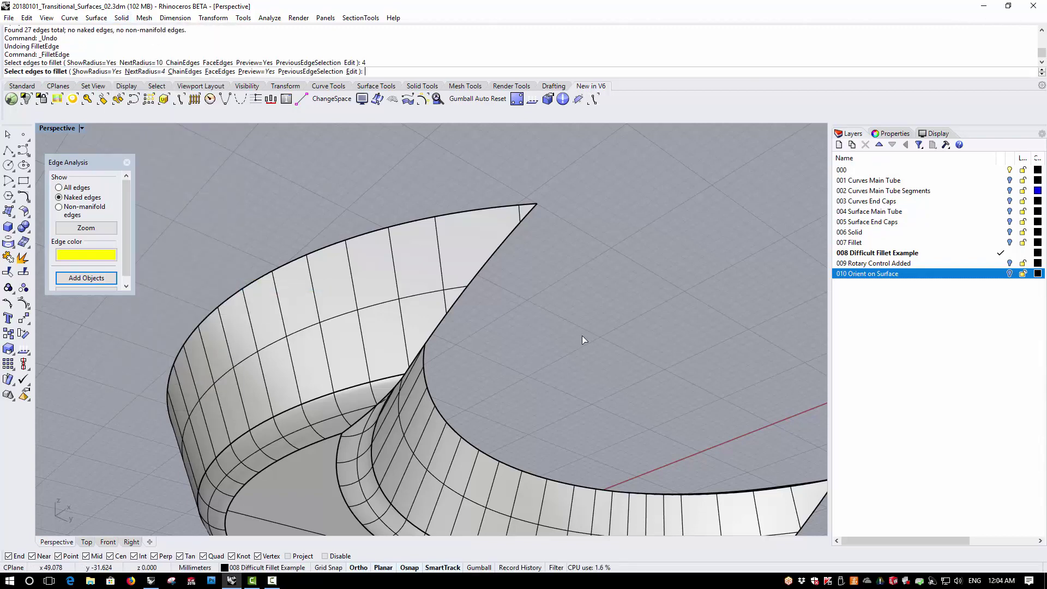
left_click(506, 242)
left_click(368, 414)
key("Return")
key("Return")
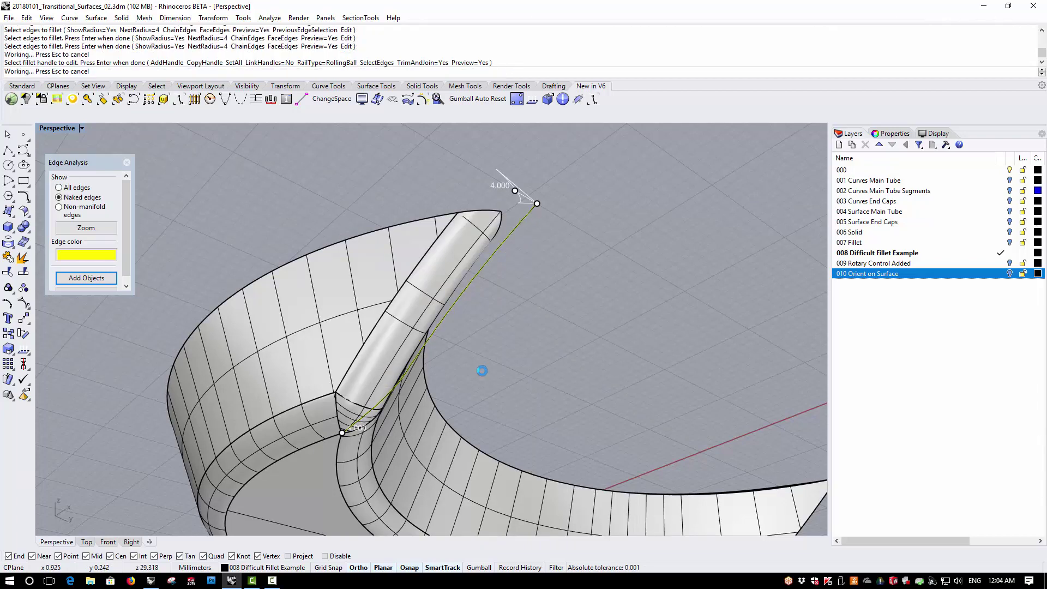
Add the filleted solid to Edge Analysis, confirming no naked edges, and view the tip from the side.
left_click(384, 349)
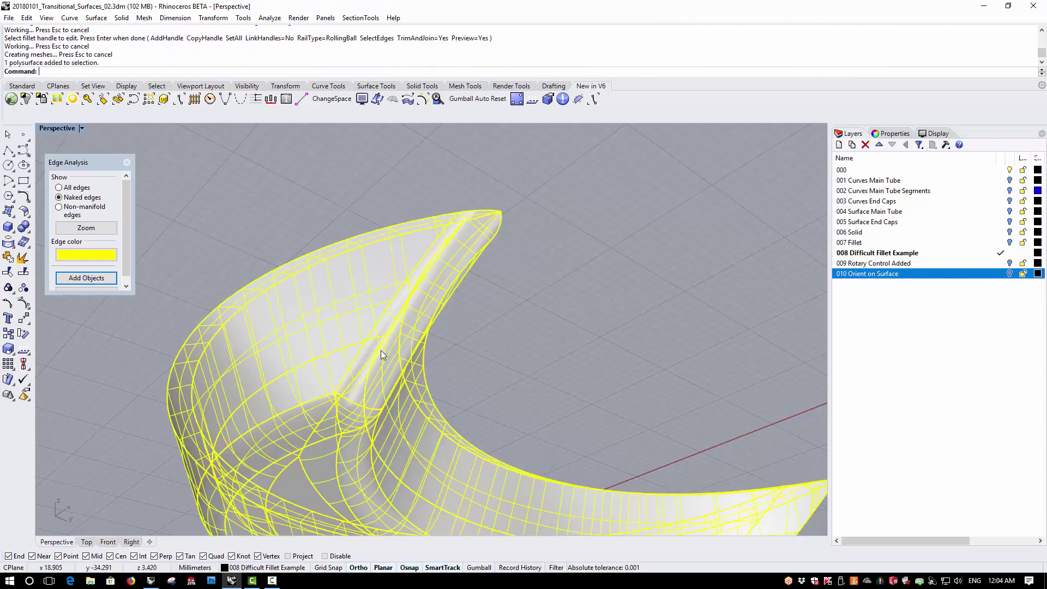
left_click(84, 278)
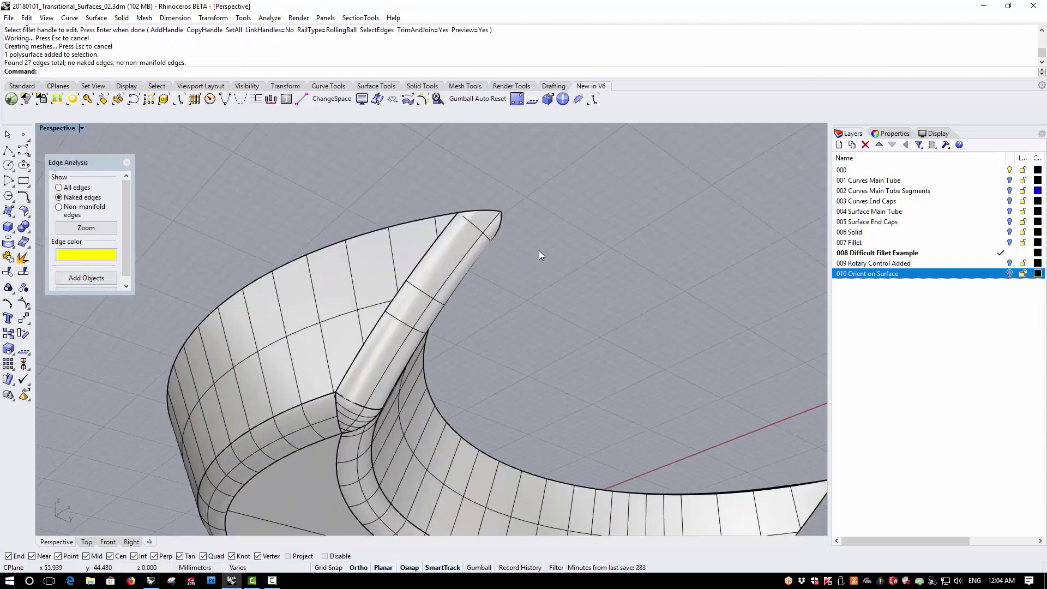
right_click_drag(539, 255, 378, 322)
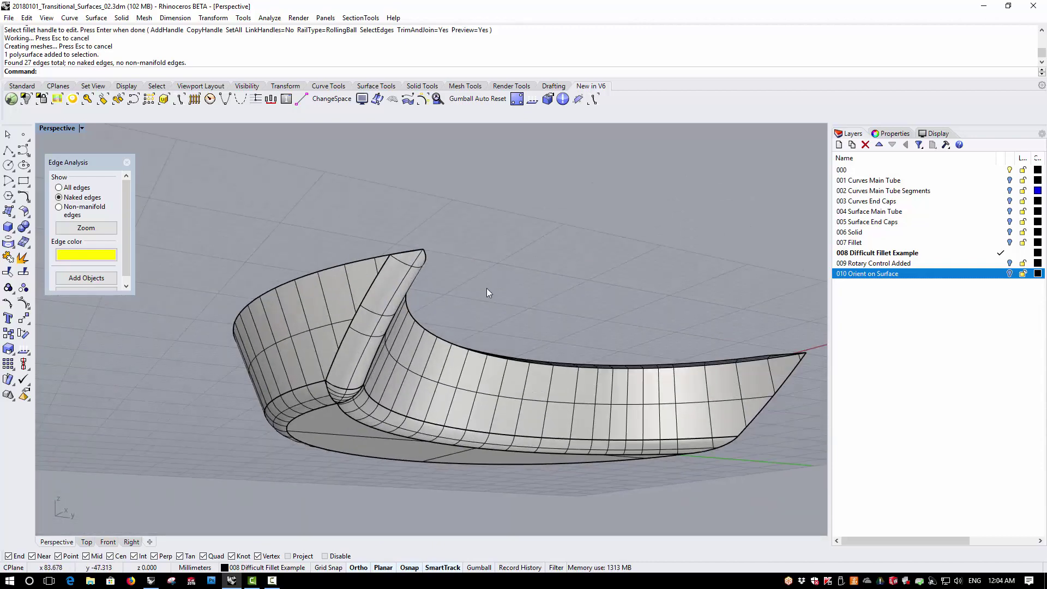
Undo the radius-4 inner tip fillet.
key("ctrl+z")
right_click_drag(393, 283, 420, 386)
scroll(420, 386, "up", 6)
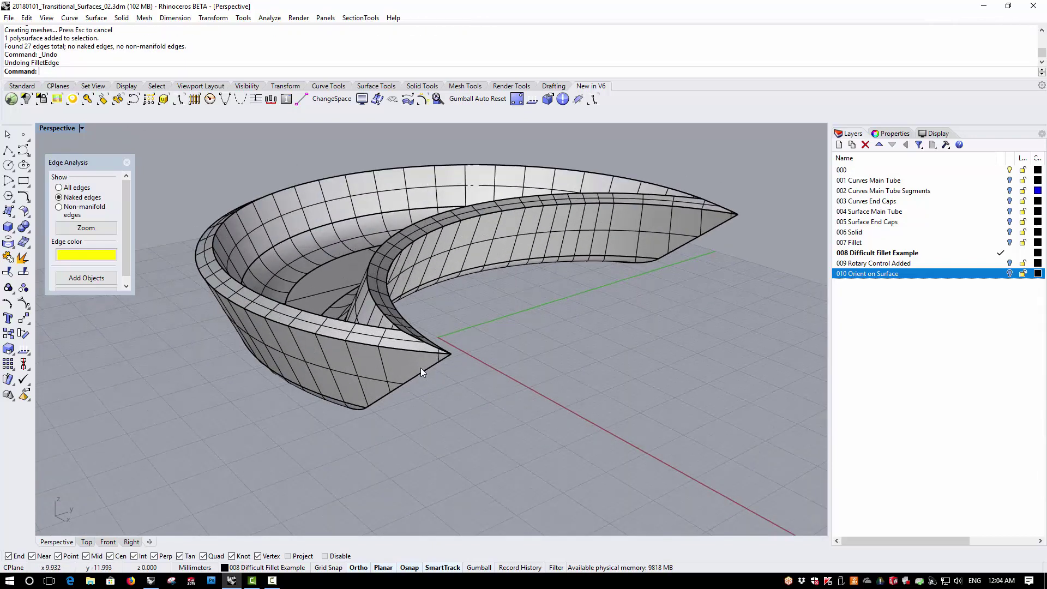
scroll(409, 365, "up", 2)
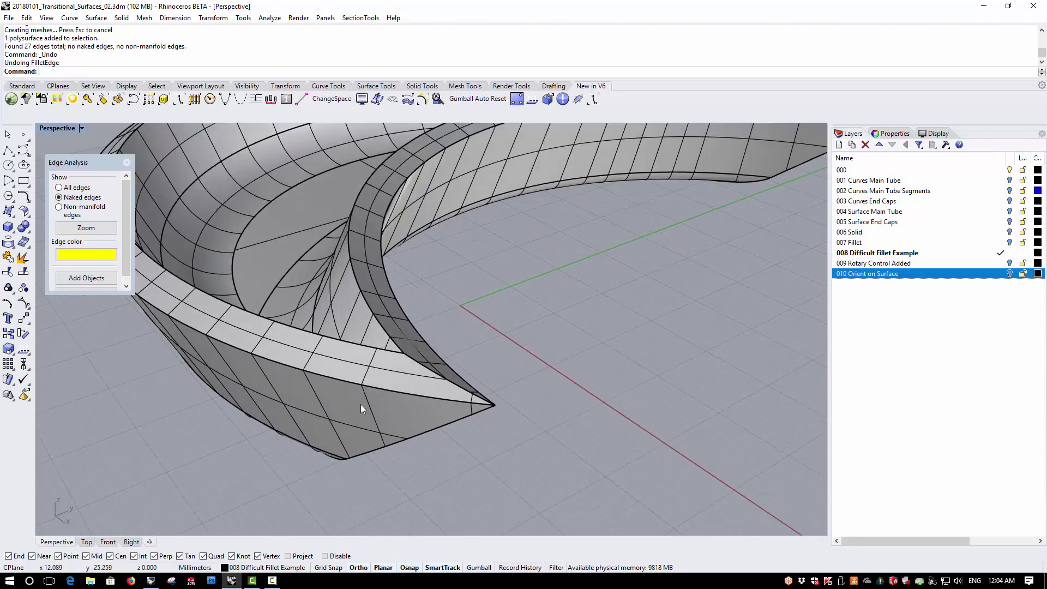
Fillet the crescent's pointed tip edge at radius 10.
left_click(121, 17)
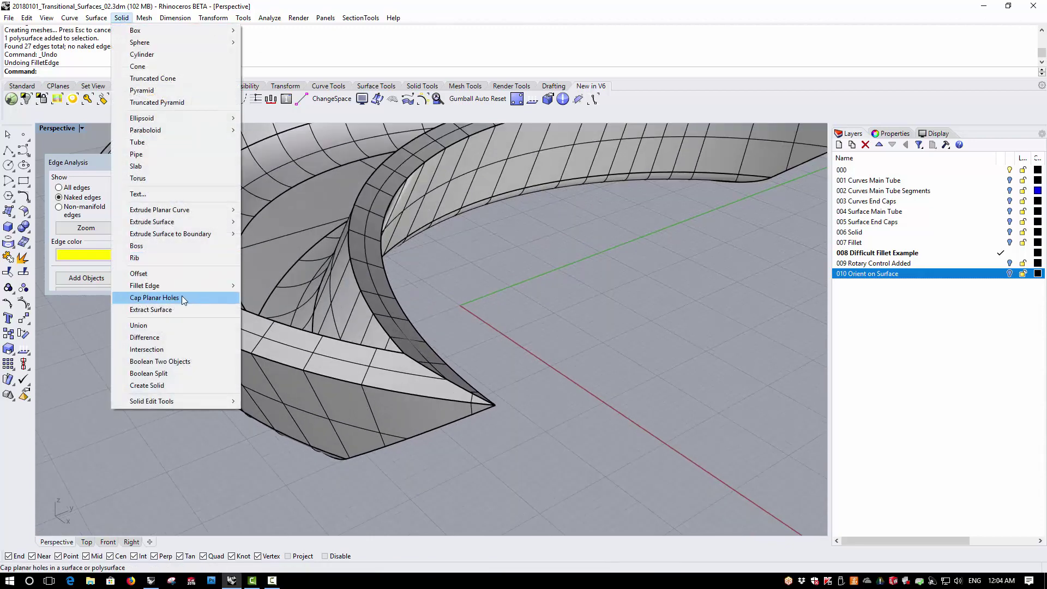
mouse_move(177, 285)
left_click(271, 286)
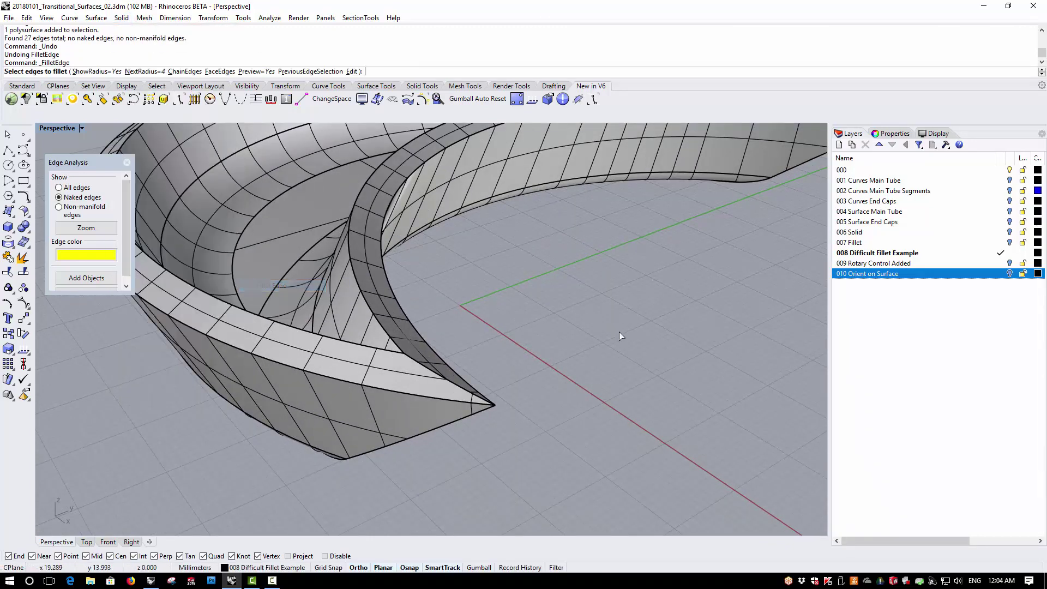
type("10")
key("Return")
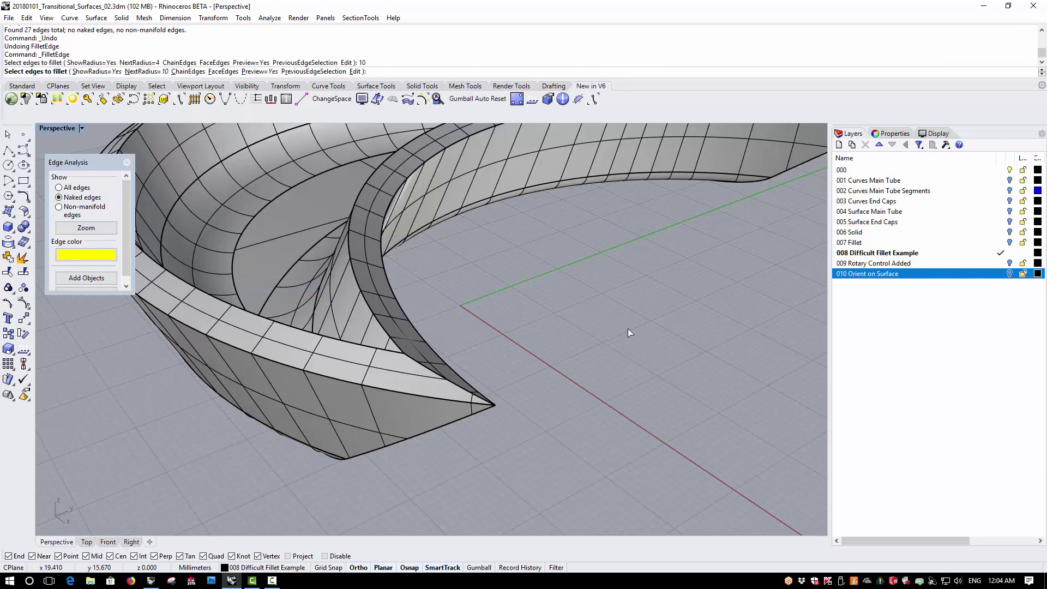
left_click(440, 373)
key("Return")
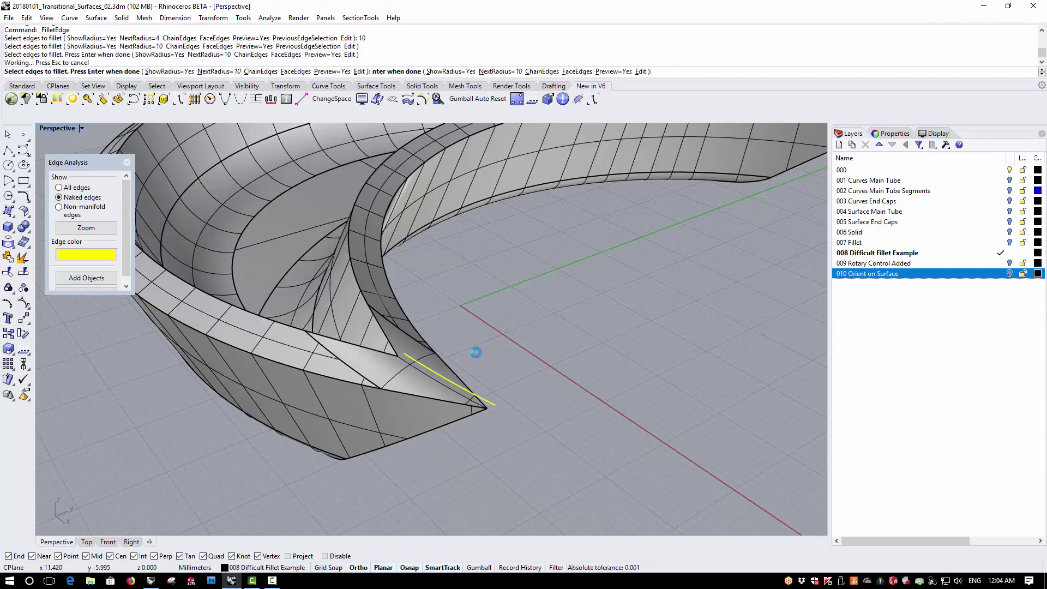
key("Return")
key("Home")
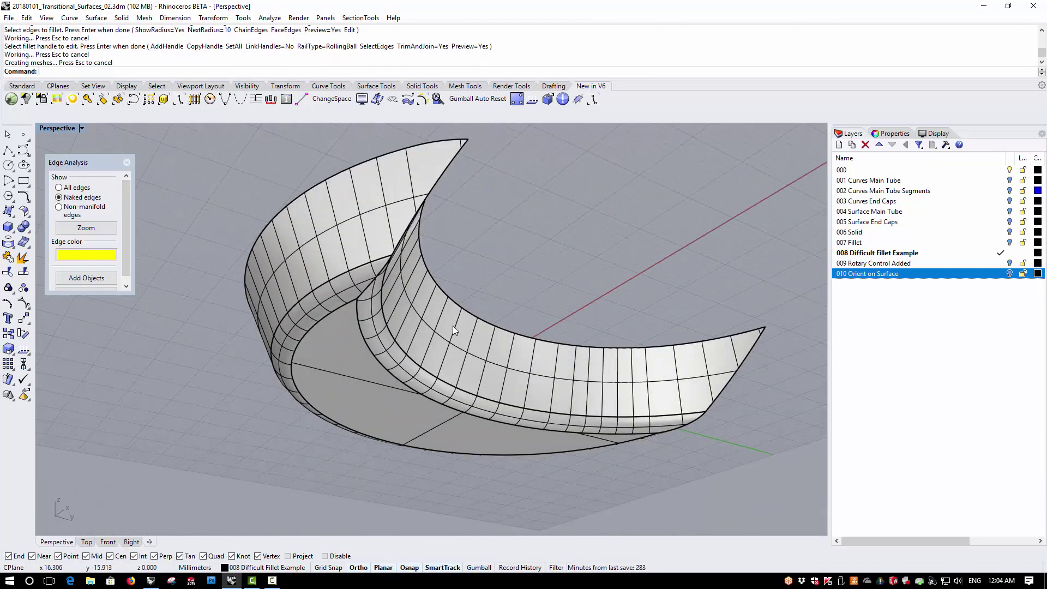
scroll(453, 326, "down", 2)
scroll(437, 243, "up", 10)
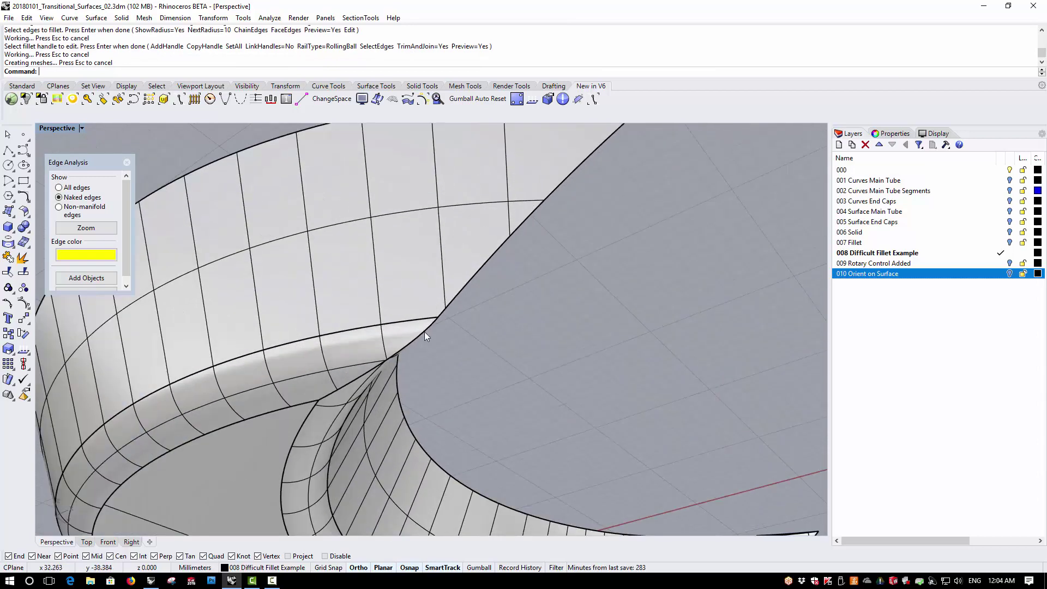
Fillet the two inner junction edges at radius 4.
left_click(121, 18)
mouse_move(179, 284)
left_click(275, 287)
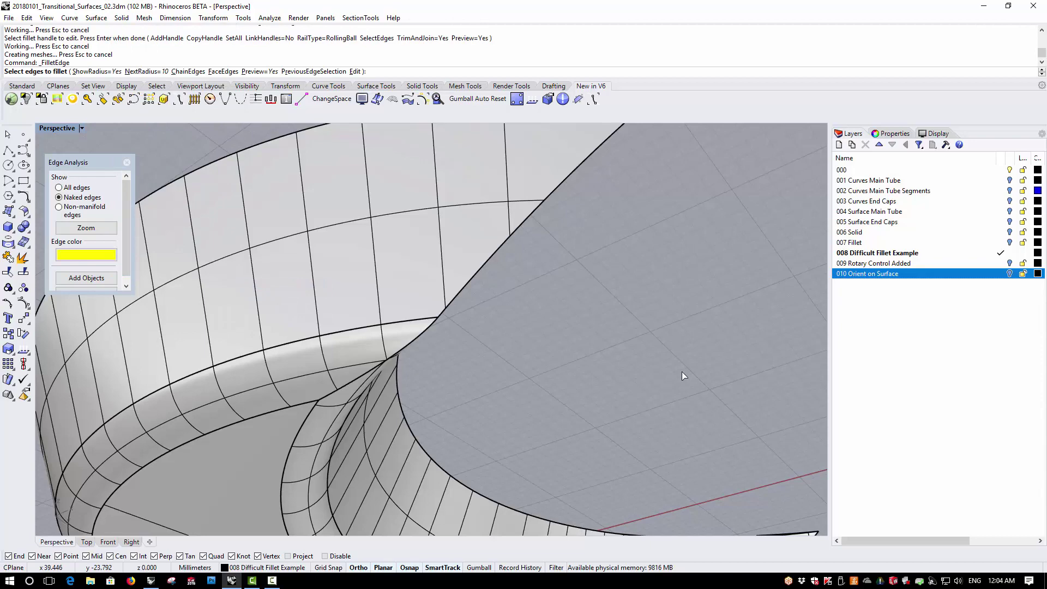
type("4")
key("Return")
left_click(351, 384)
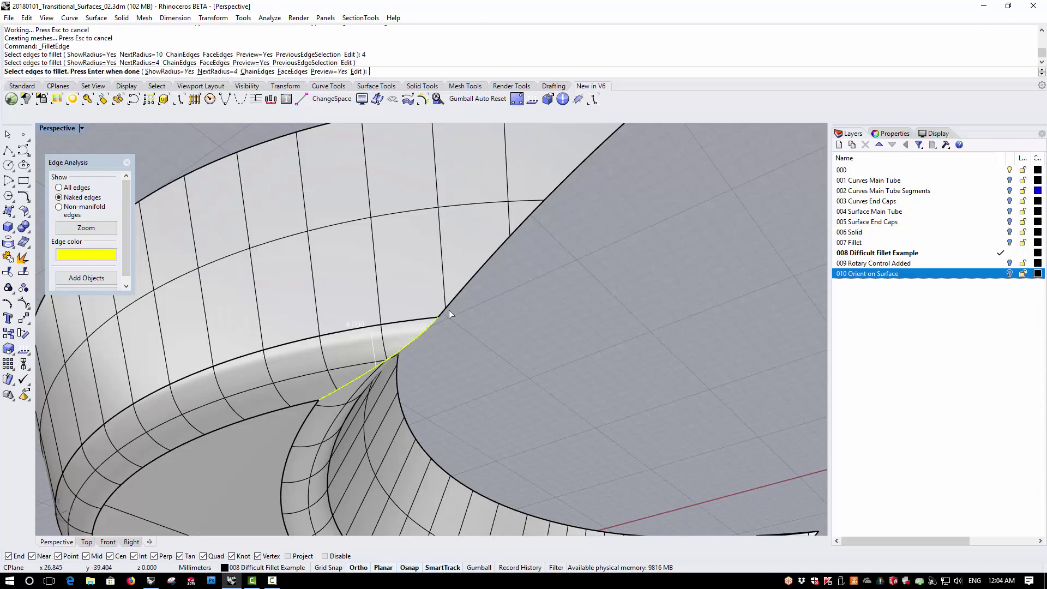
left_click(456, 296)
key("Return")
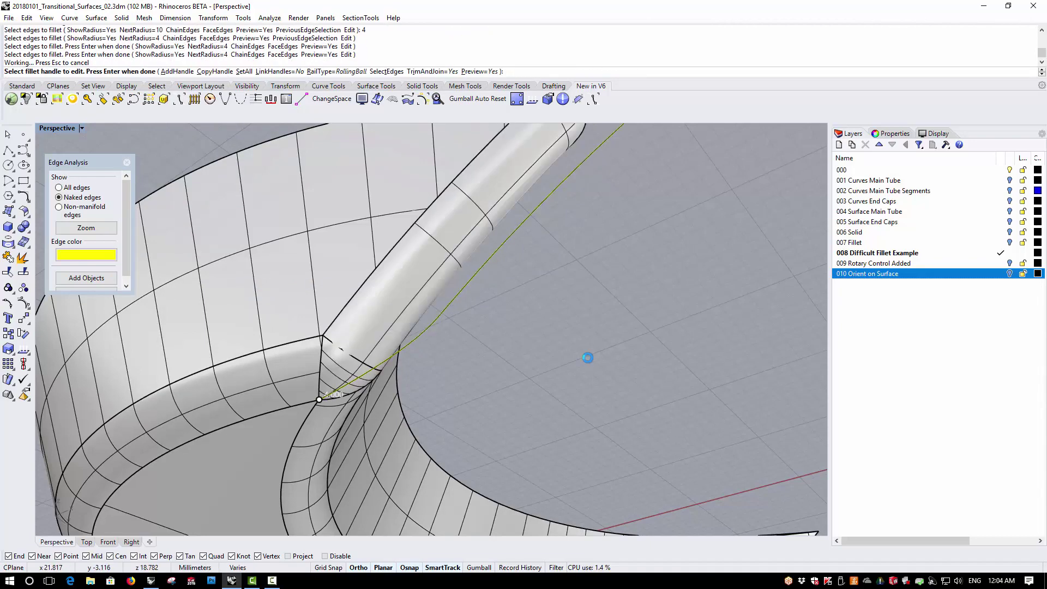
key("Return")
right_click_drag(440, 375, 528, 406)
Fillet both parts of the seam edge near the tip at radius 1.
key("Return")
type("1")
key("Return")
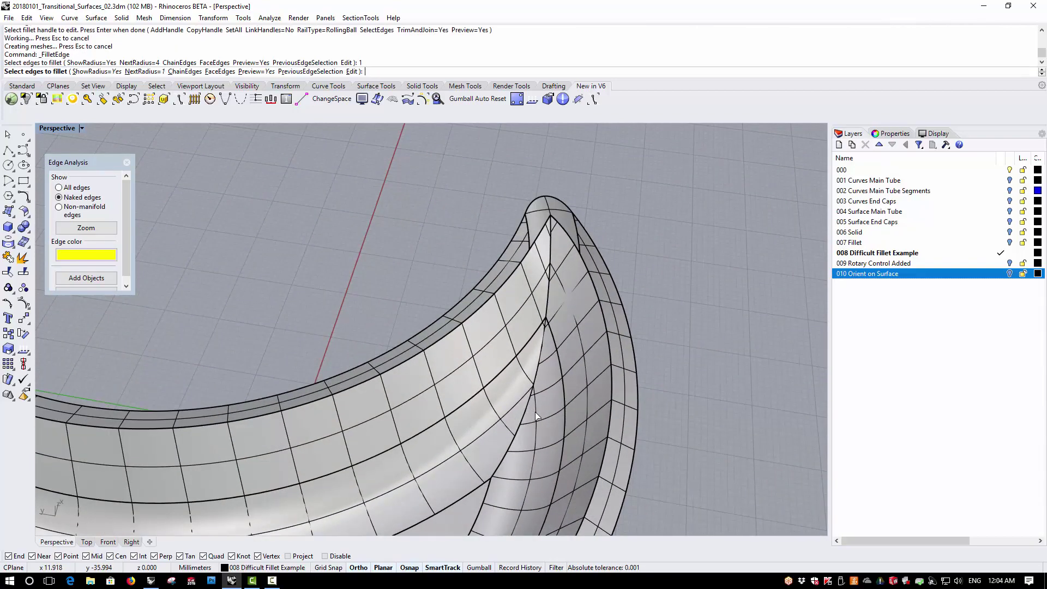
left_click(531, 413)
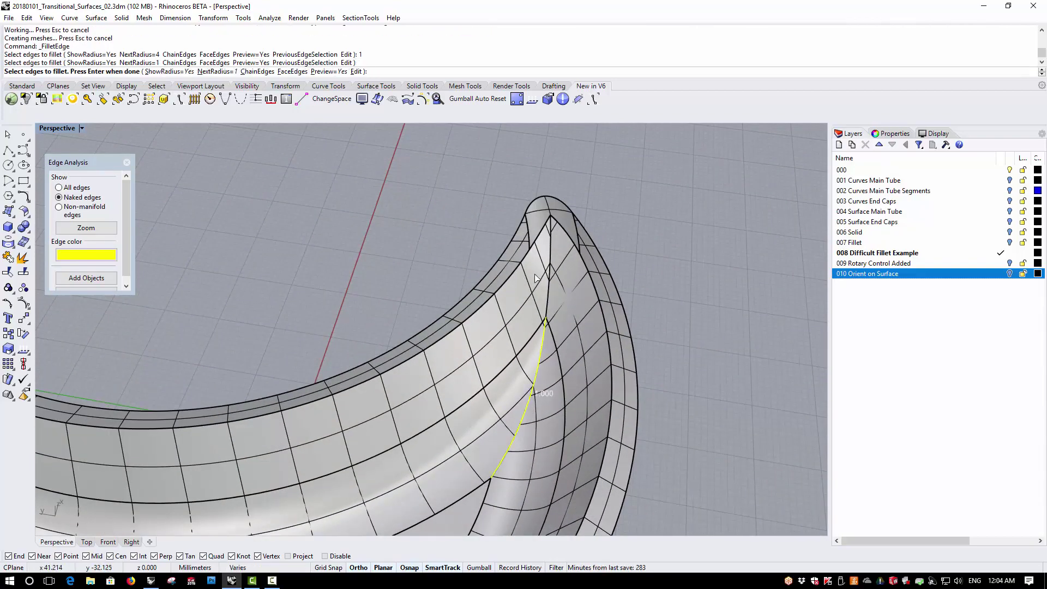
left_click(552, 271)
key("Return")
key("Return")
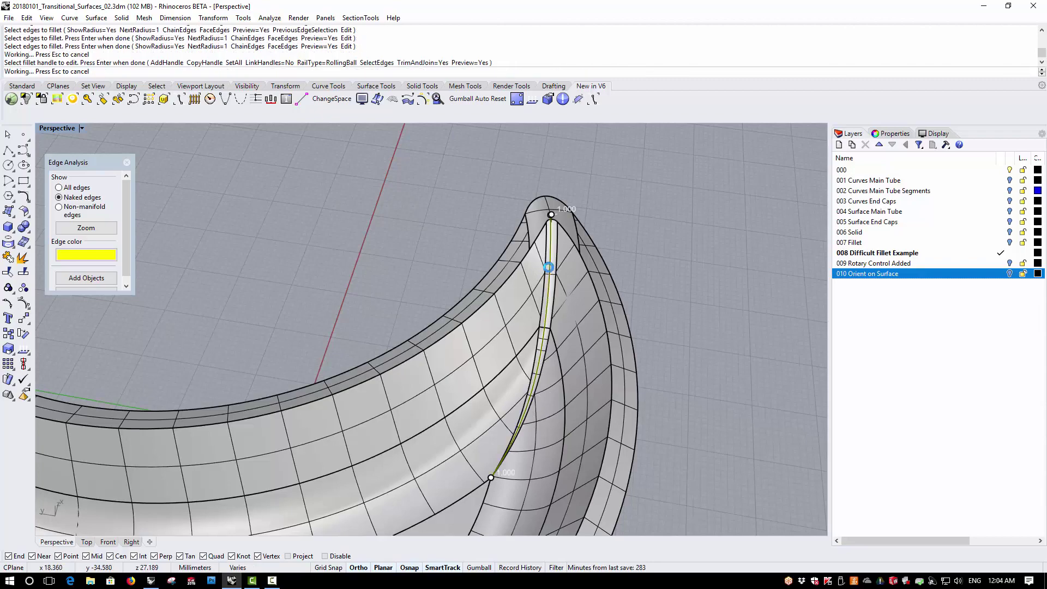
scroll(549, 270, "down", 5)
Check the crescent in Edge Analysis: 35 edges, none naked.
right_click_drag(549, 270, 380, 450)
left_click(369, 412)
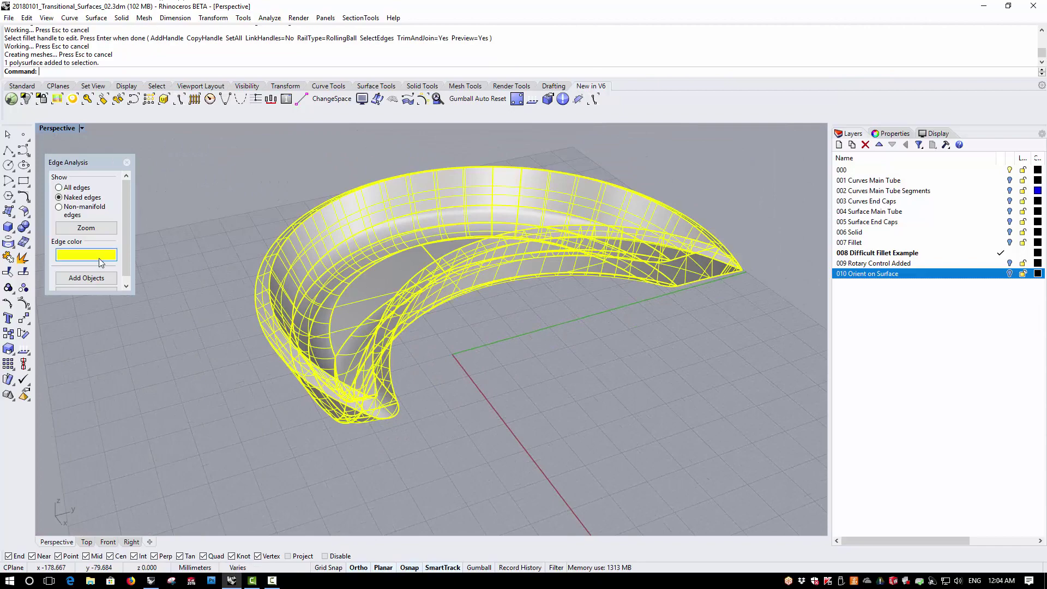
left_click(87, 277)
left_click(198, 194)
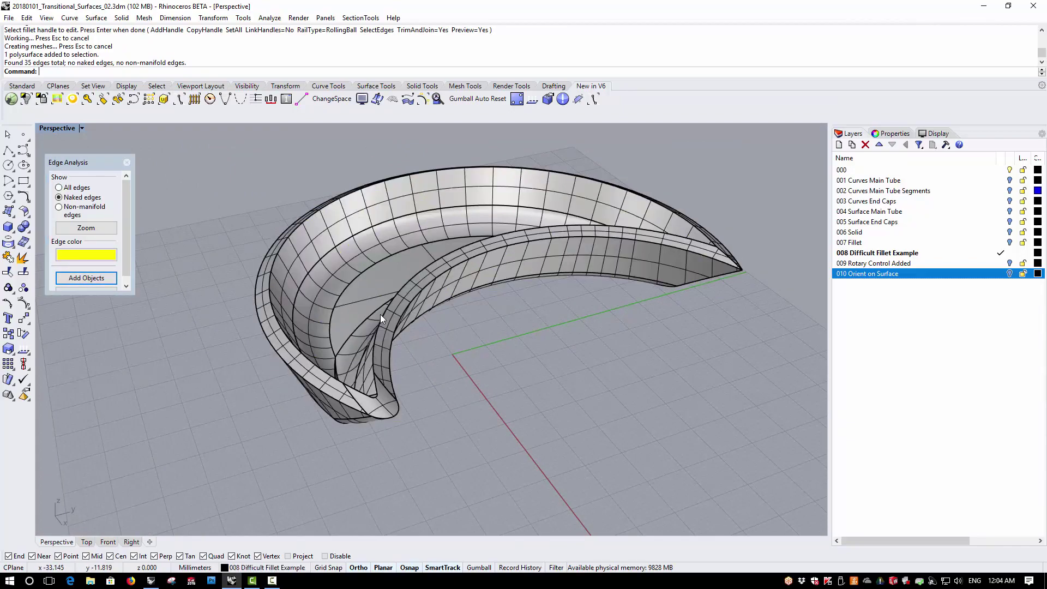
Display the crescent with the brushed_silver environment map and orbit to inspect reflections.
scroll(244, 316, "up", 6)
left_click(258, 346)
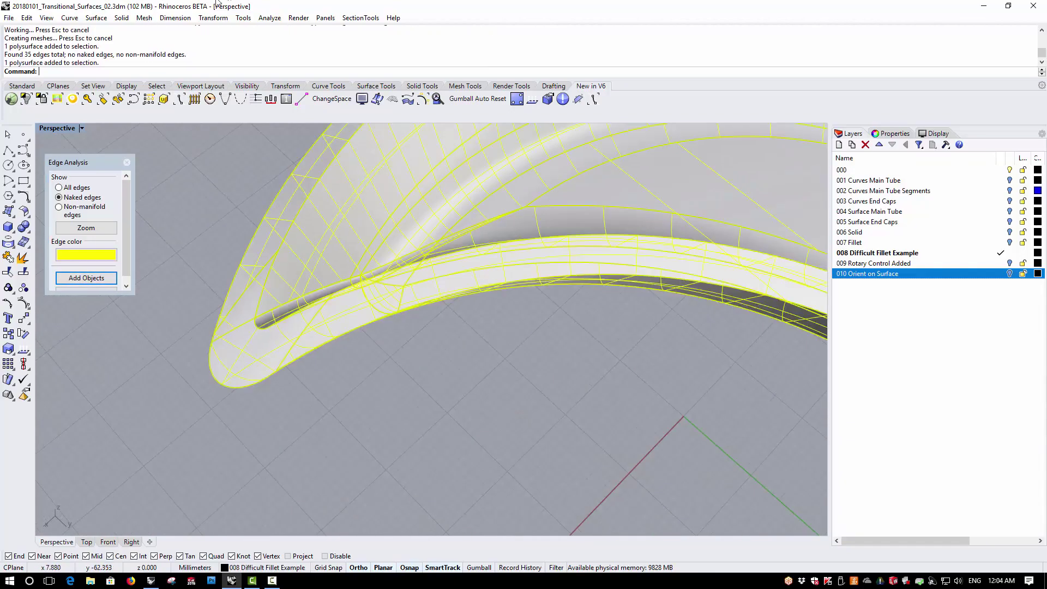
left_click(269, 18)
mouse_move(298, 58)
left_click(387, 78)
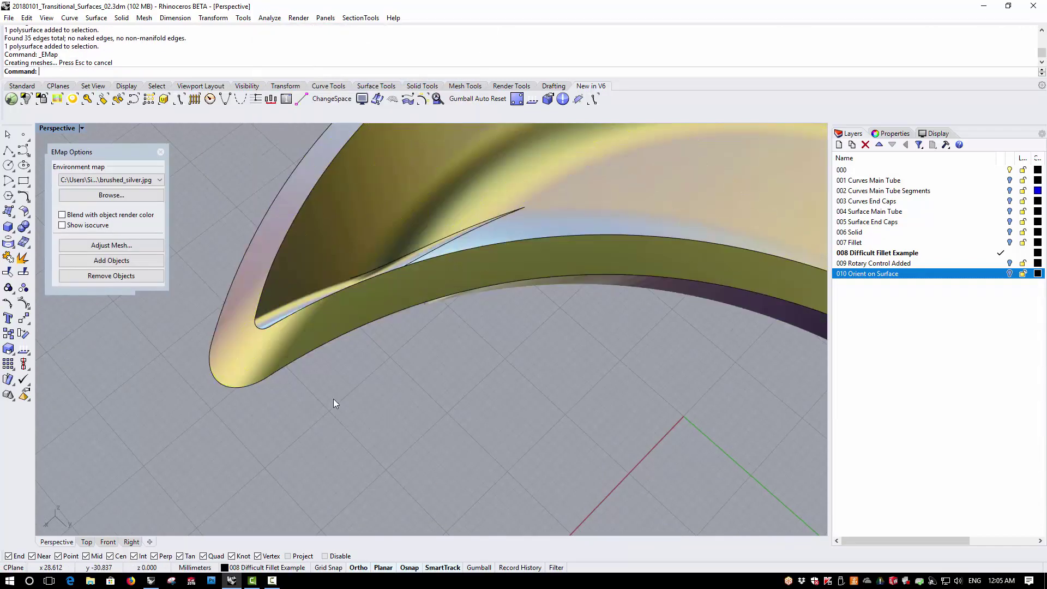
right_click_drag(334, 400, 465, 463)
Close the Edge Analysis display and orbit in closer on the crescent.
left_click_drag(129, 157, 136, 324)
left_click(127, 162)
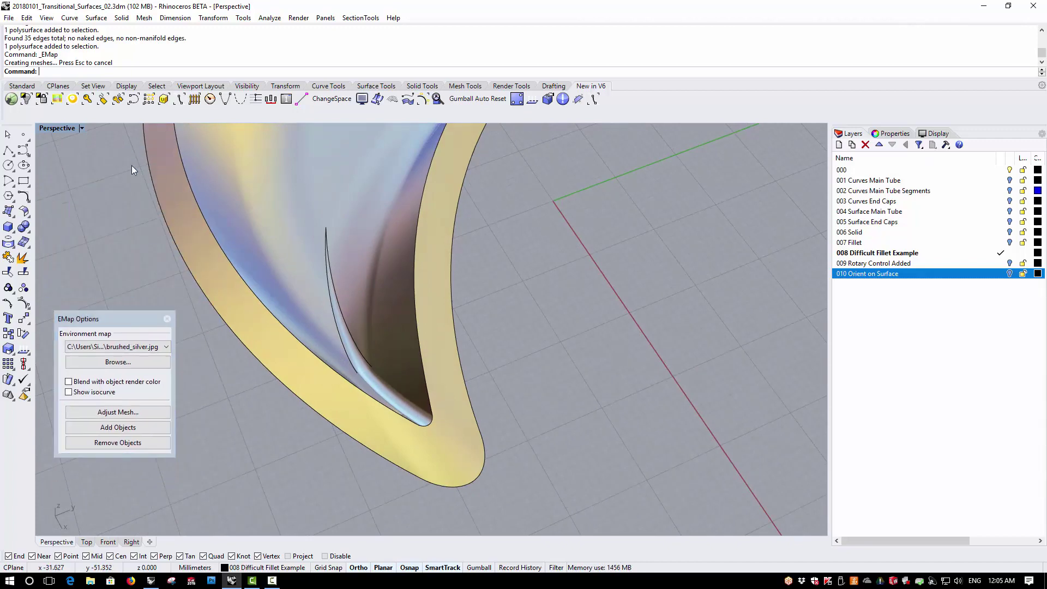
right_click_drag(604, 416, 516, 386)
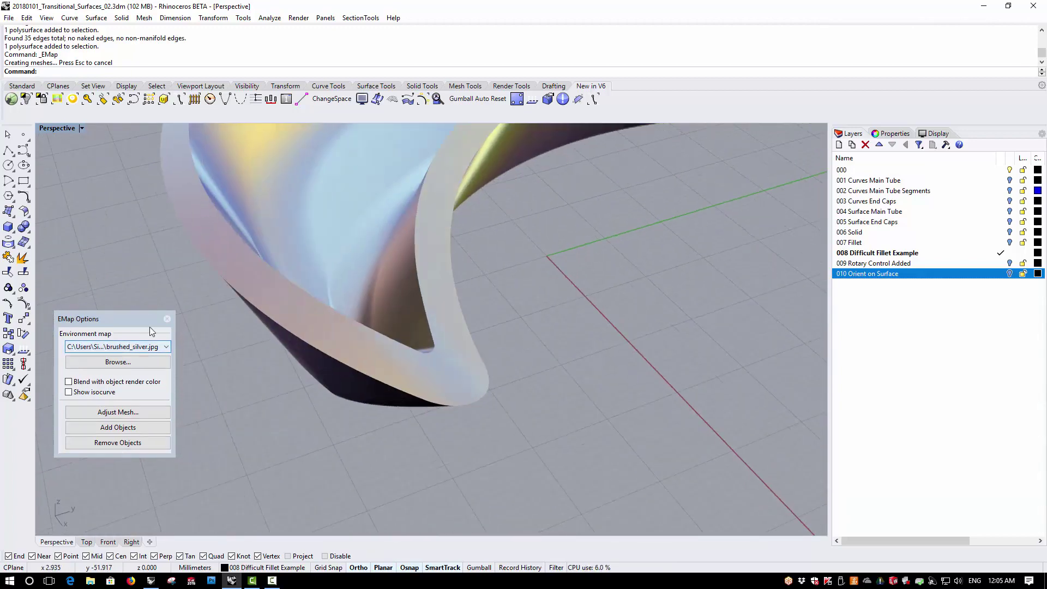
Close the EMap preview and orbit around the crescent's end to inspect the blended fillets.
left_click(167, 318)
scroll(185, 382, "down", 5)
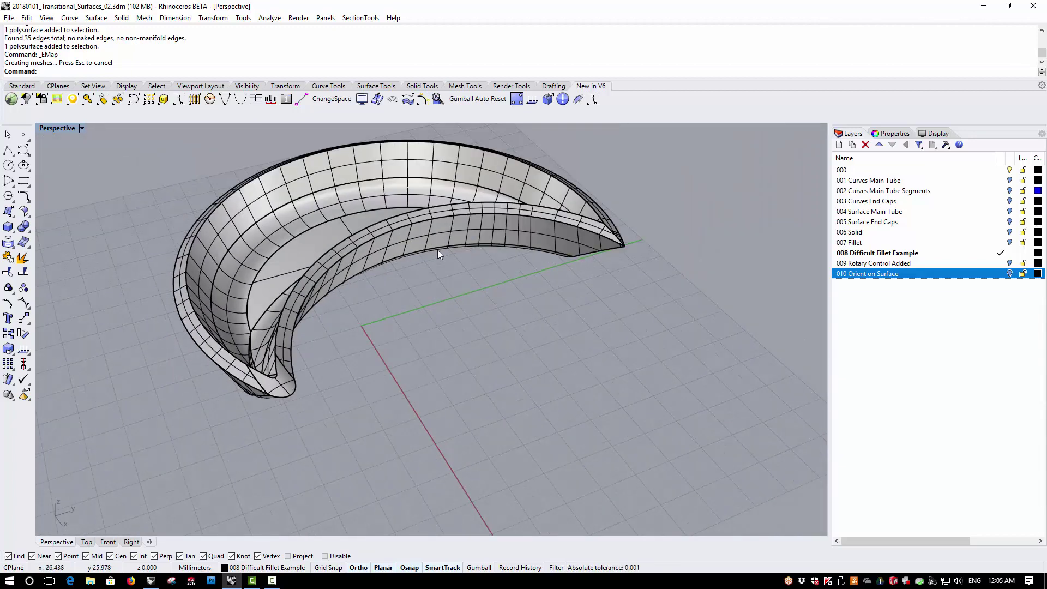
right_click_drag(459, 253, 411, 284)
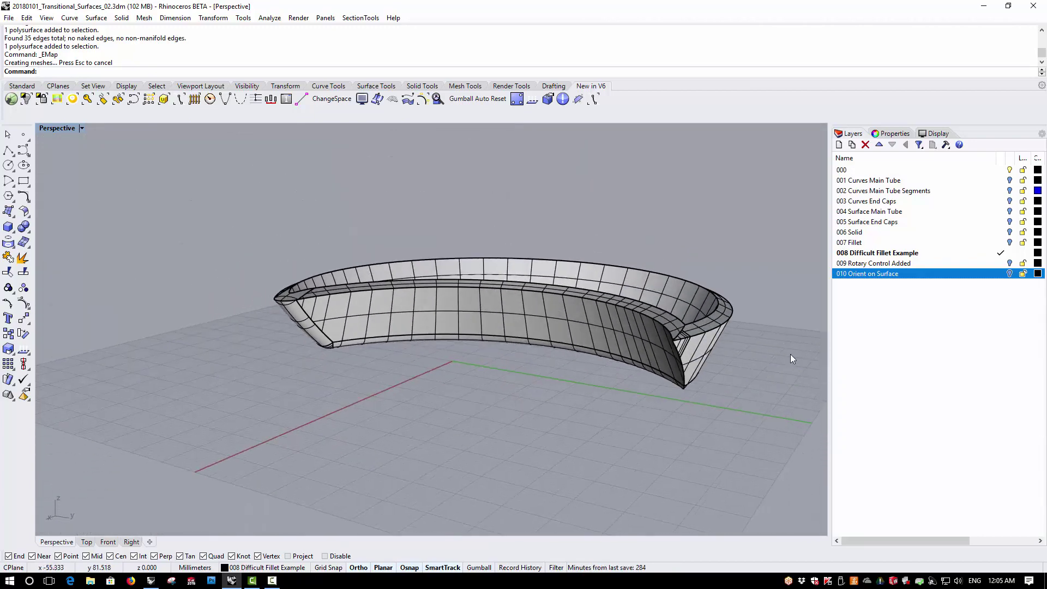
scroll(769, 354, "up", 3)
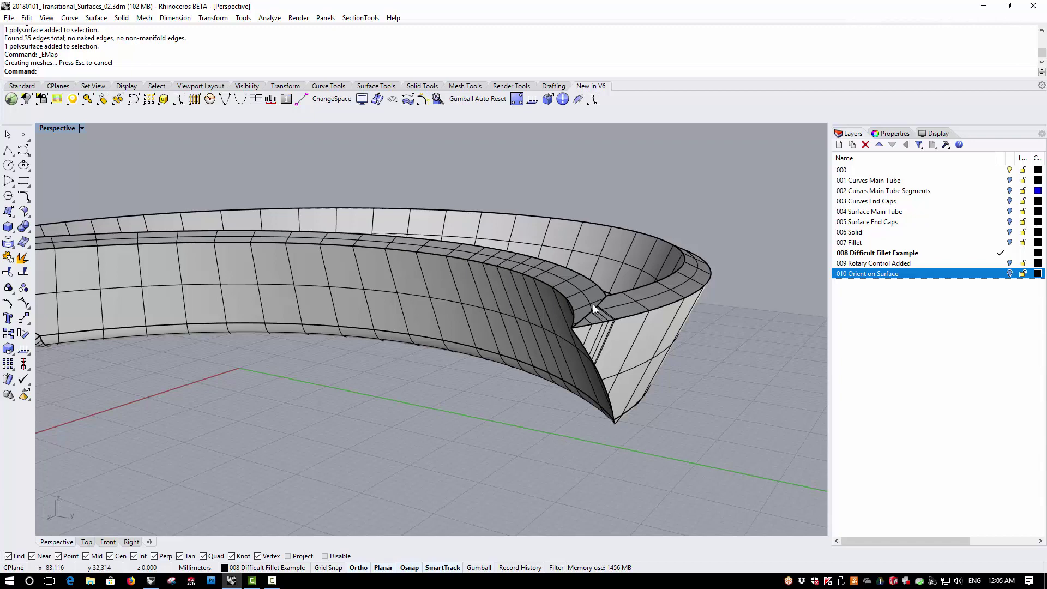
scroll(470, 391, "down", 3)
right_click_drag(470, 391, 556, 426)
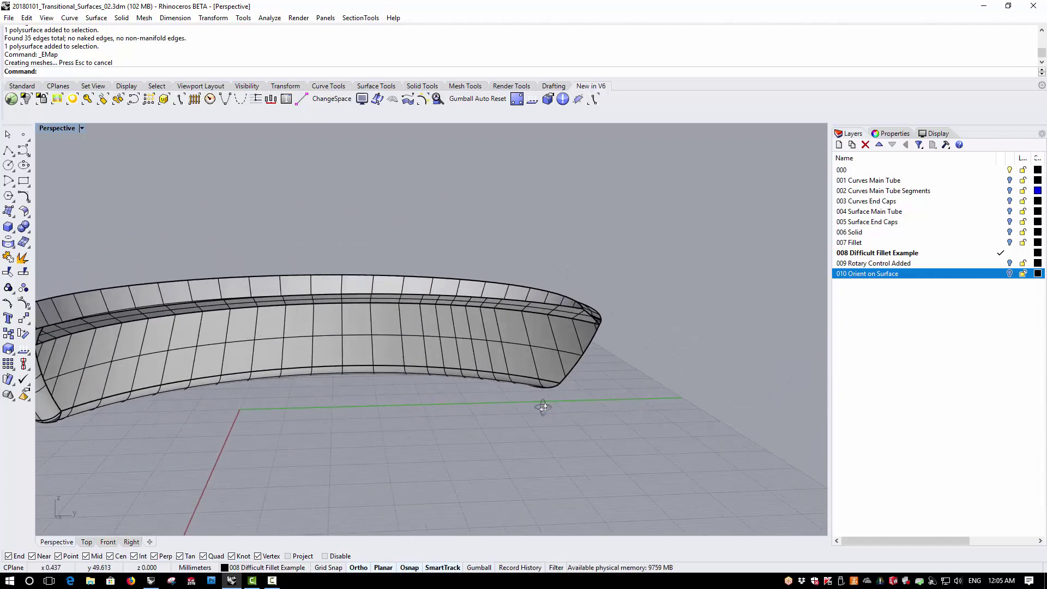
scroll(611, 360, "up", 2)
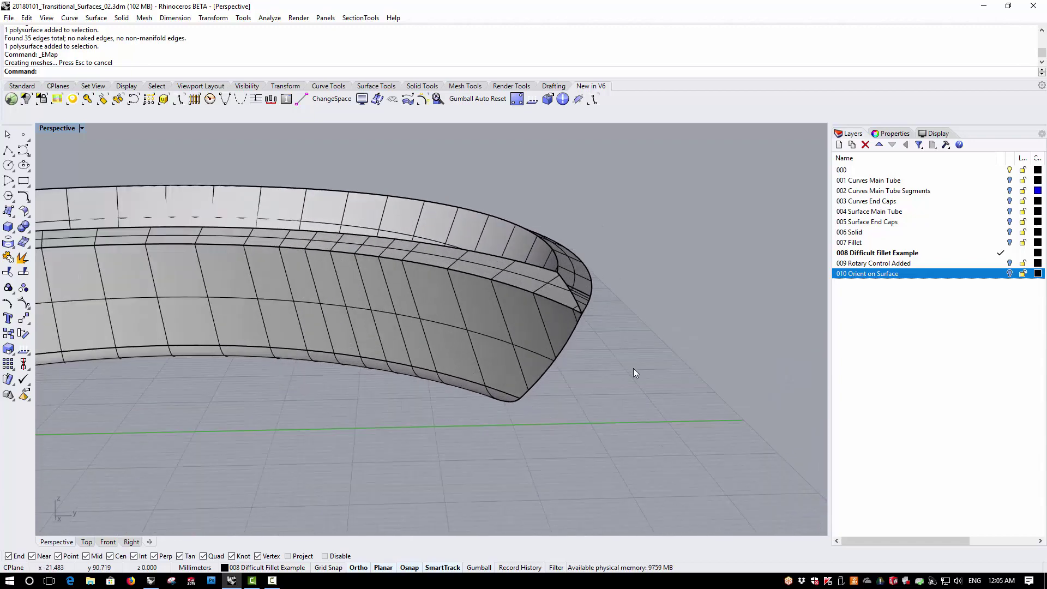
right_click_drag(634, 369, 627, 390)
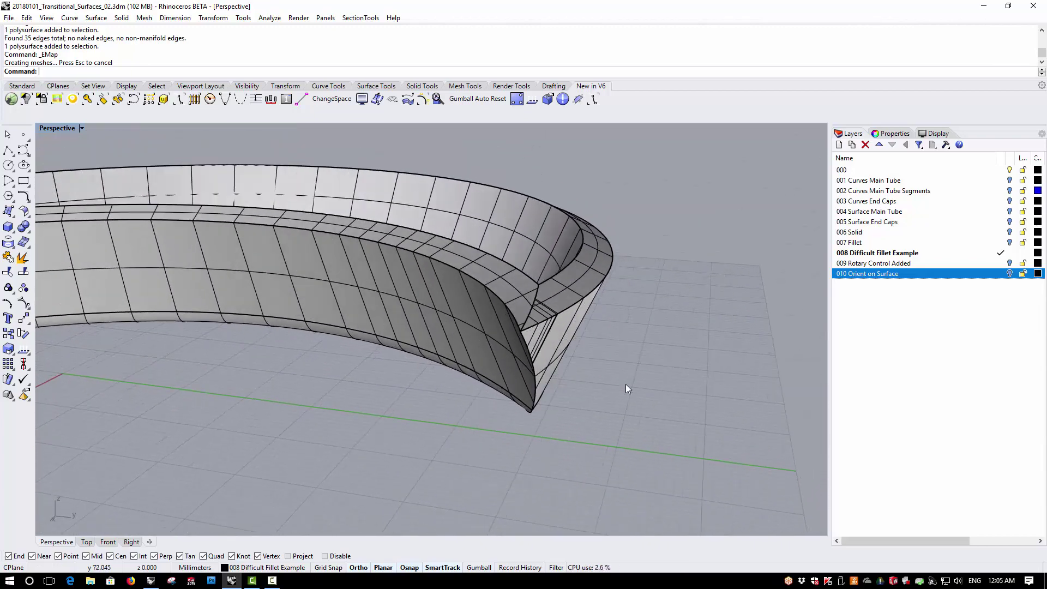
Fillet the edge at the crescent's end with radius 10.
left_click(121, 17)
mouse_move(151, 291)
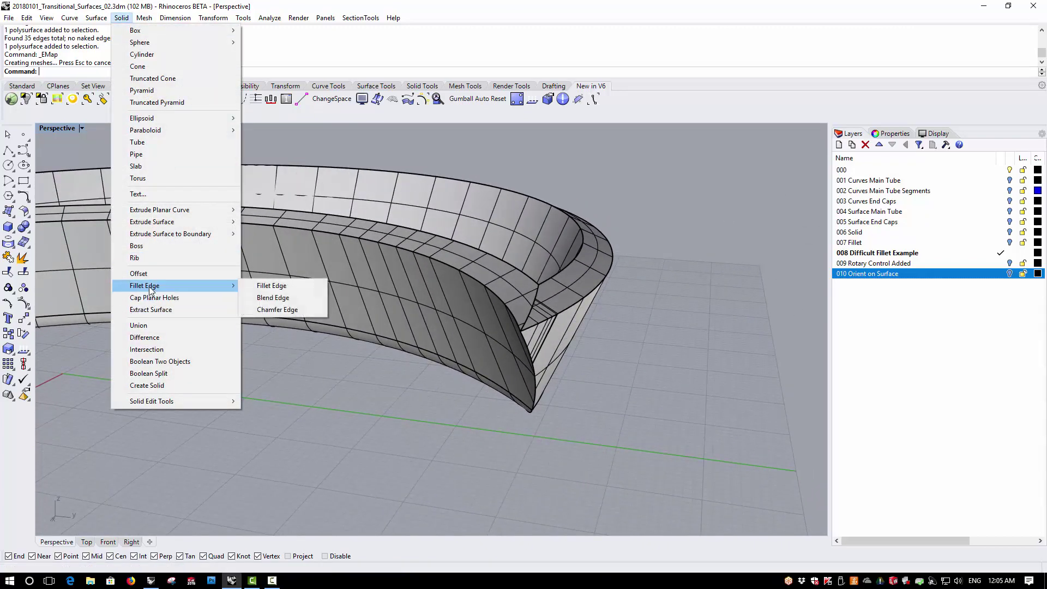
left_click(263, 285)
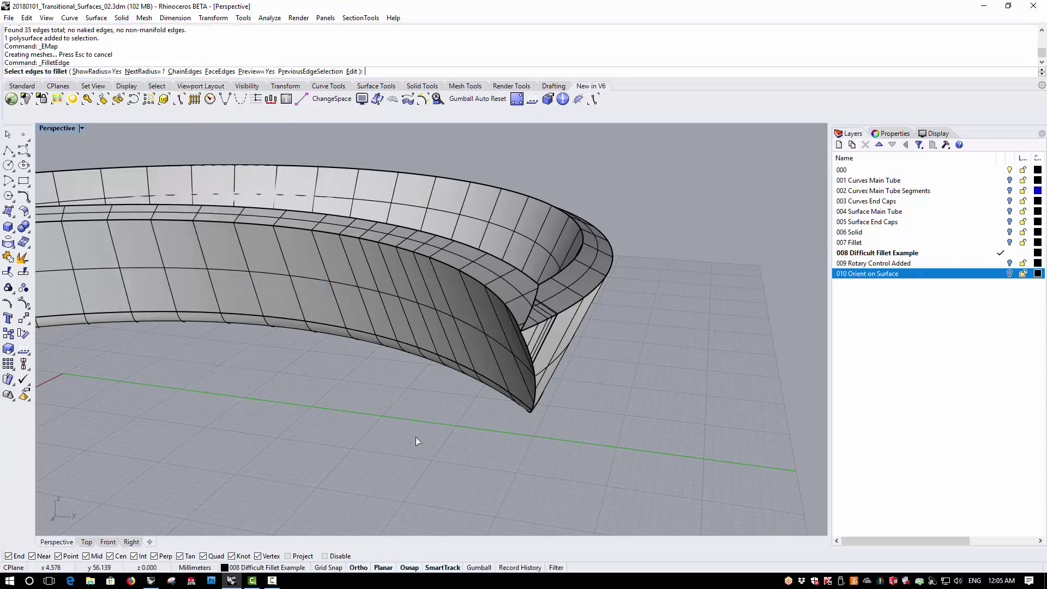
type("10")
key("Return")
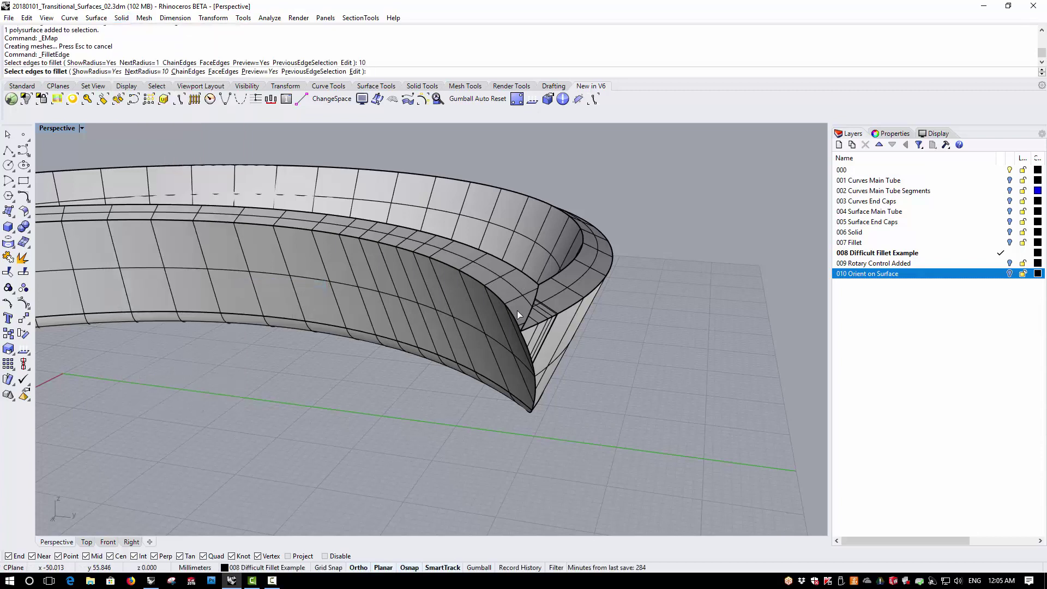
left_click(530, 313)
key("Return")
key("Return")
right_click_drag(437, 377, 469, 425)
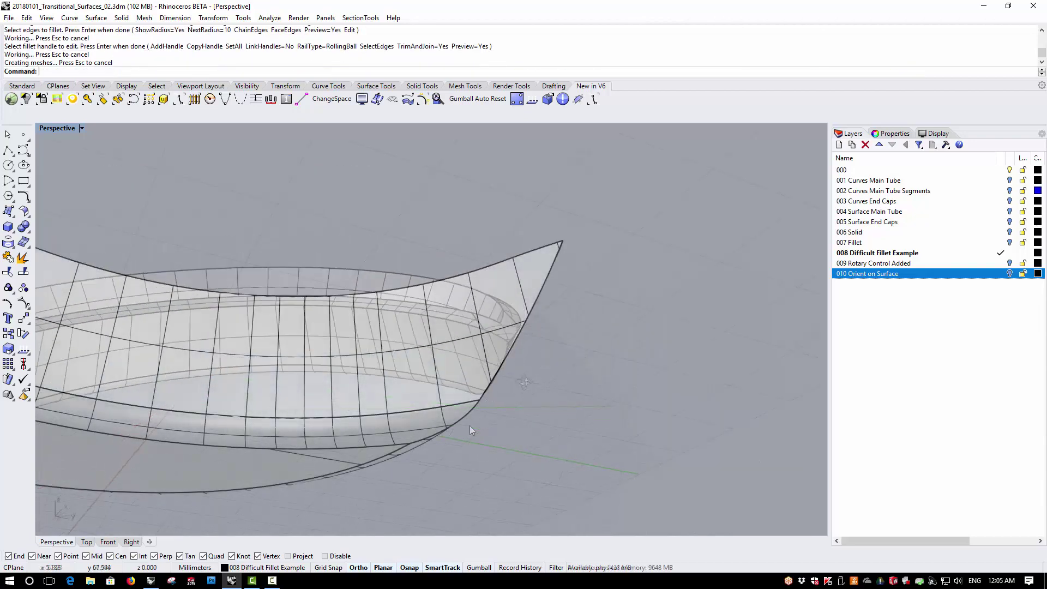
Fillet the two adjoining edges at the tip corner with radius 4.
left_click(121, 18)
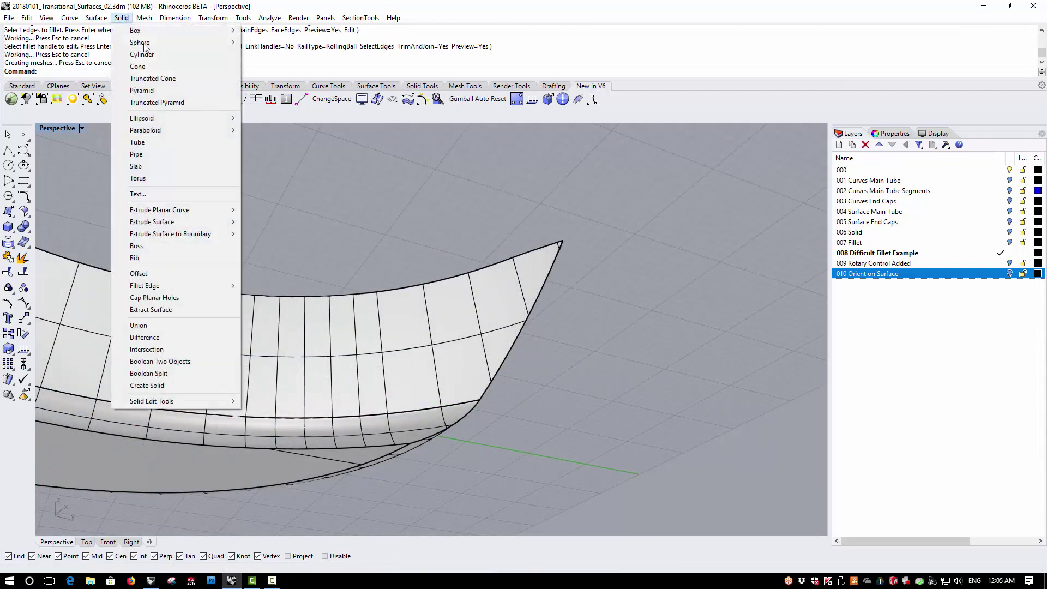
mouse_move(179, 289)
left_click(284, 286)
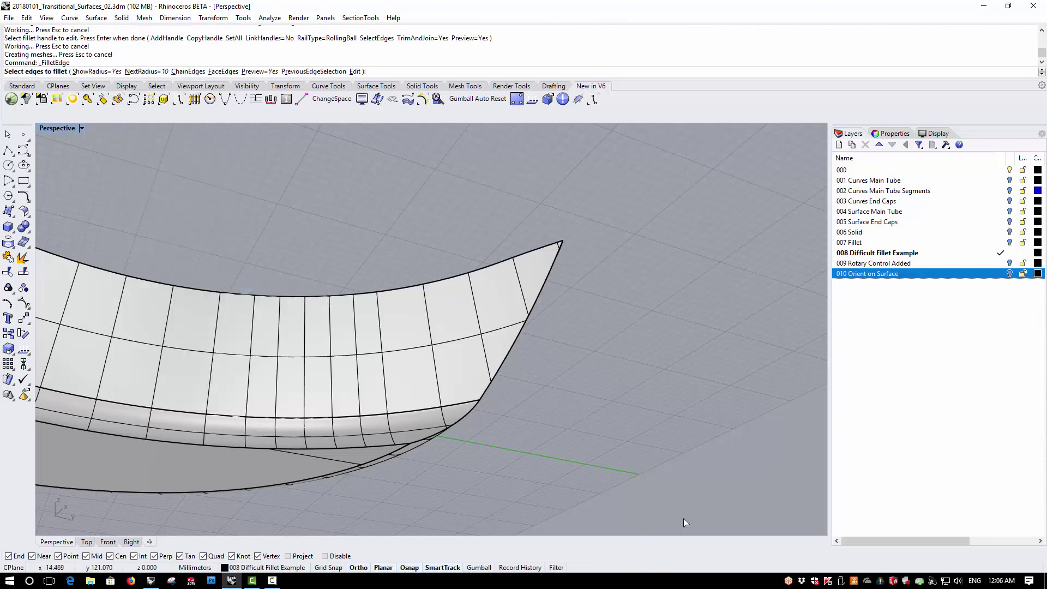
type("4")
key("Return")
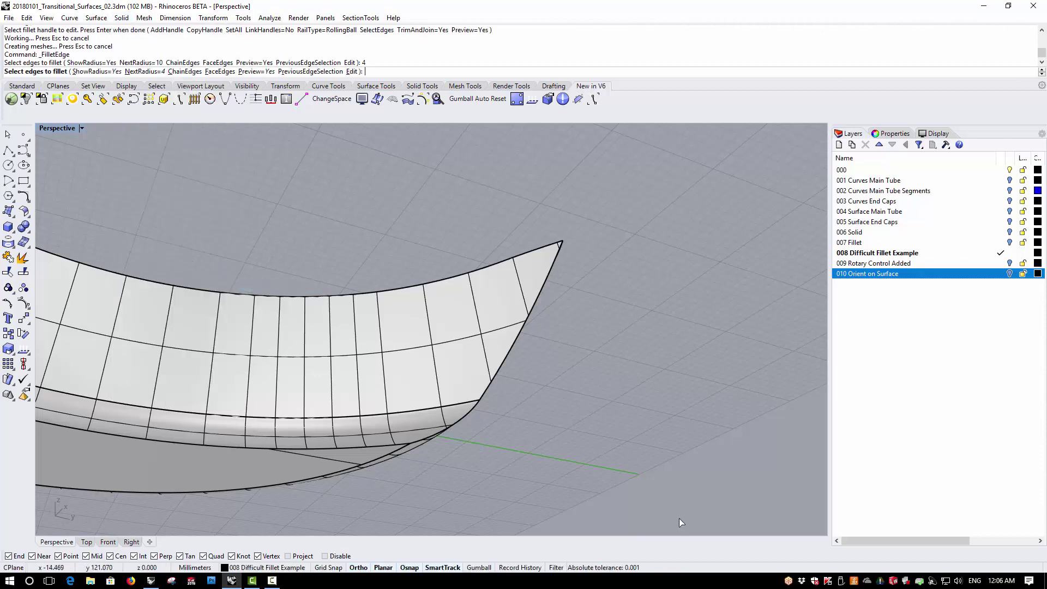
left_click(497, 378)
left_click(470, 411)
key("Return")
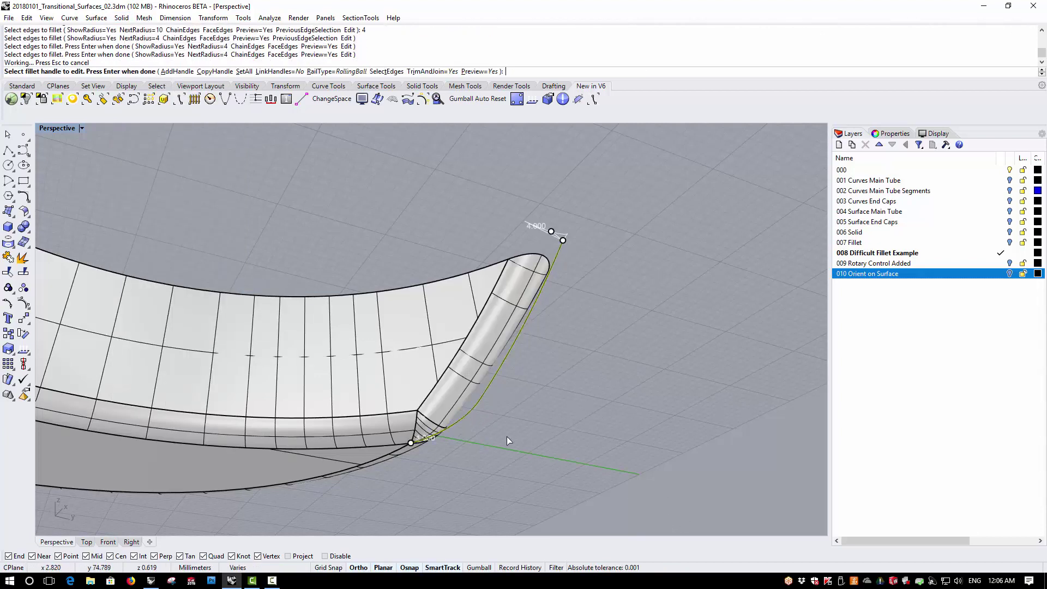
key("Return")
scroll(374, 470, "up", 2)
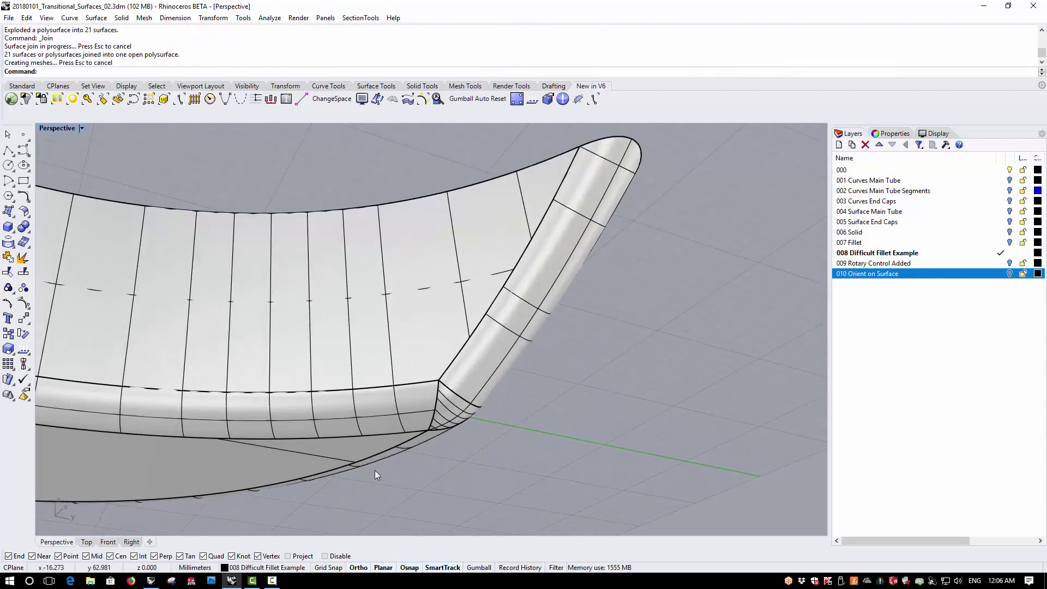
Show Edges on the crescent polysurface and zoom to its single naked edge among 48.
left_click(466, 388)
left_click(270, 18)
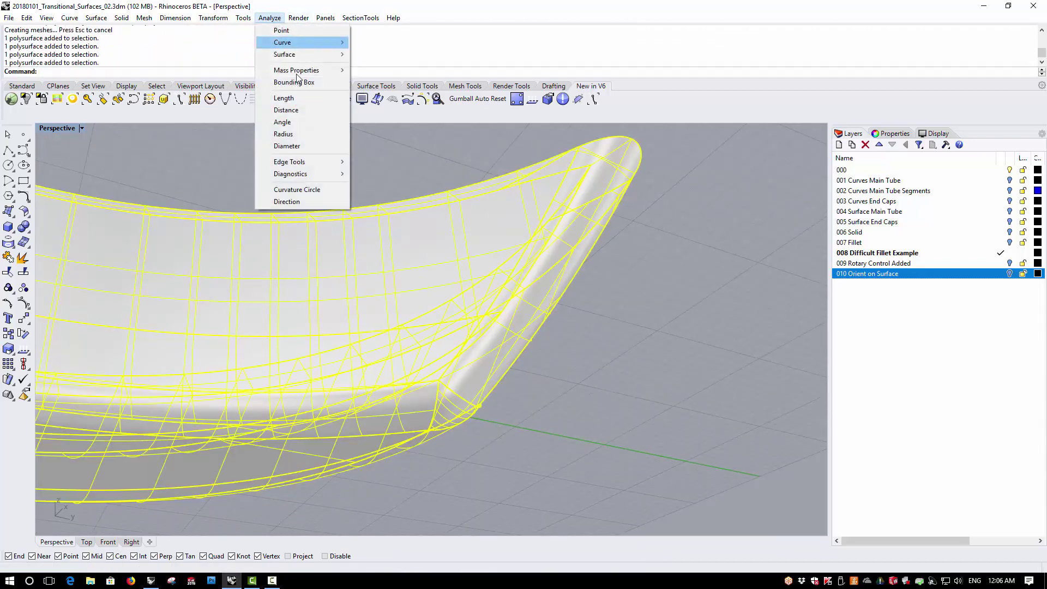
mouse_move(294, 162)
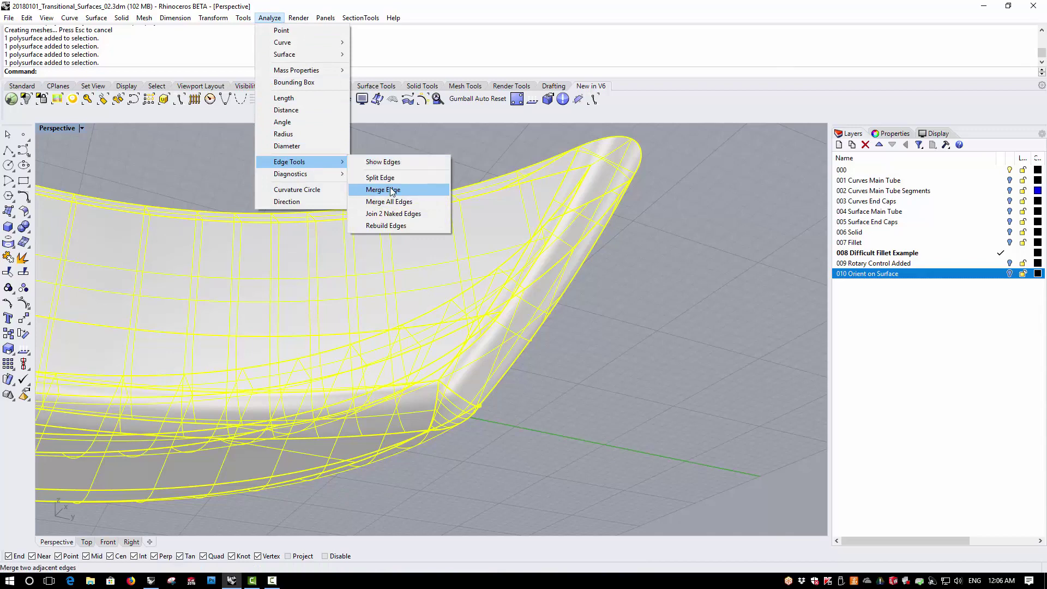
left_click(384, 162)
scroll(494, 368, "up", 3)
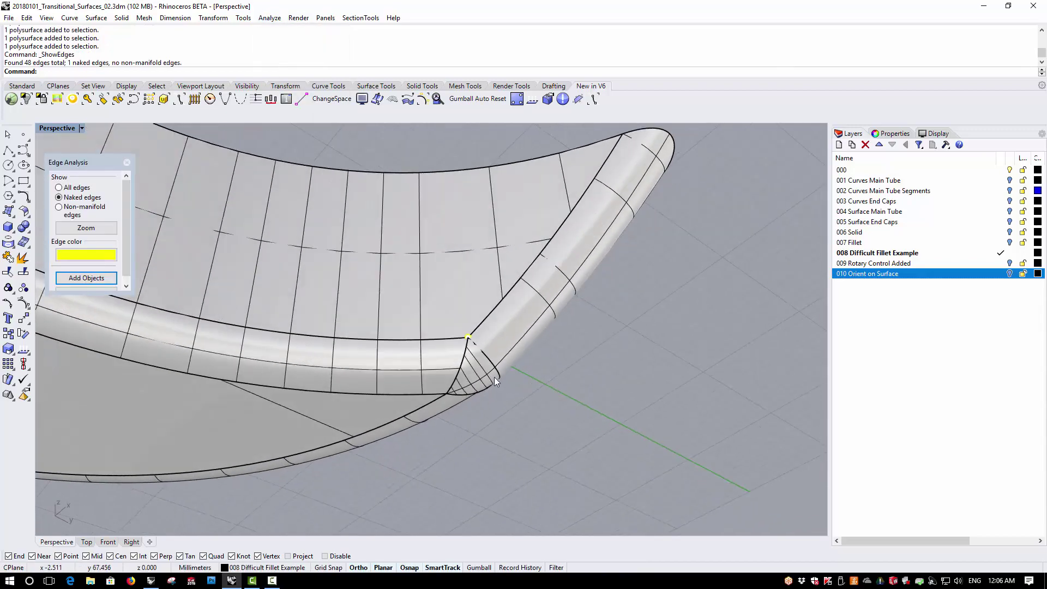
scroll(437, 333, "up", 6)
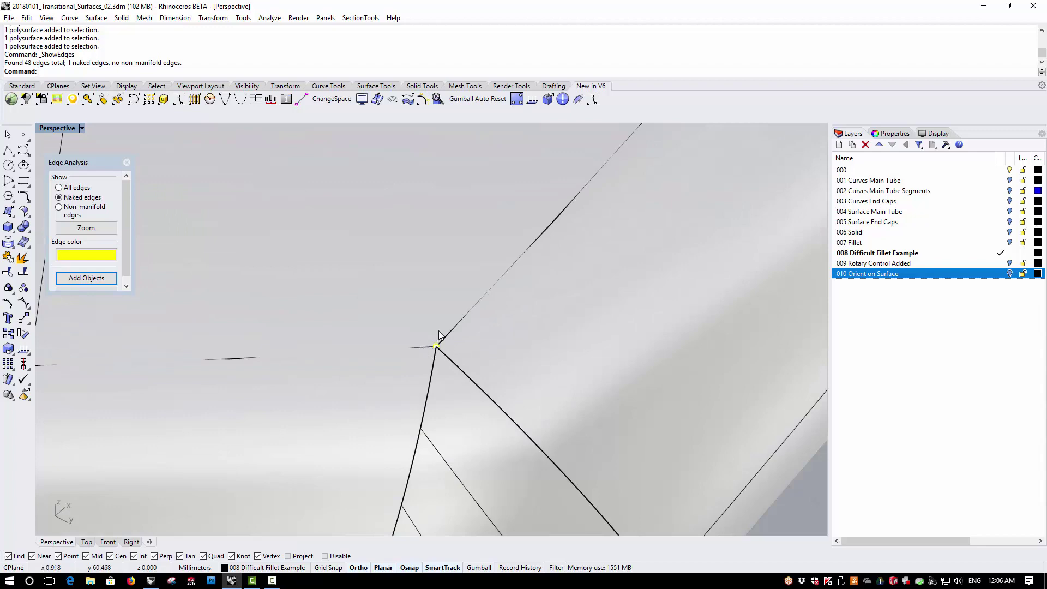
scroll(424, 340, "down", 8)
right_click_drag(444, 321, 437, 240)
scroll(436, 246, "up", 3)
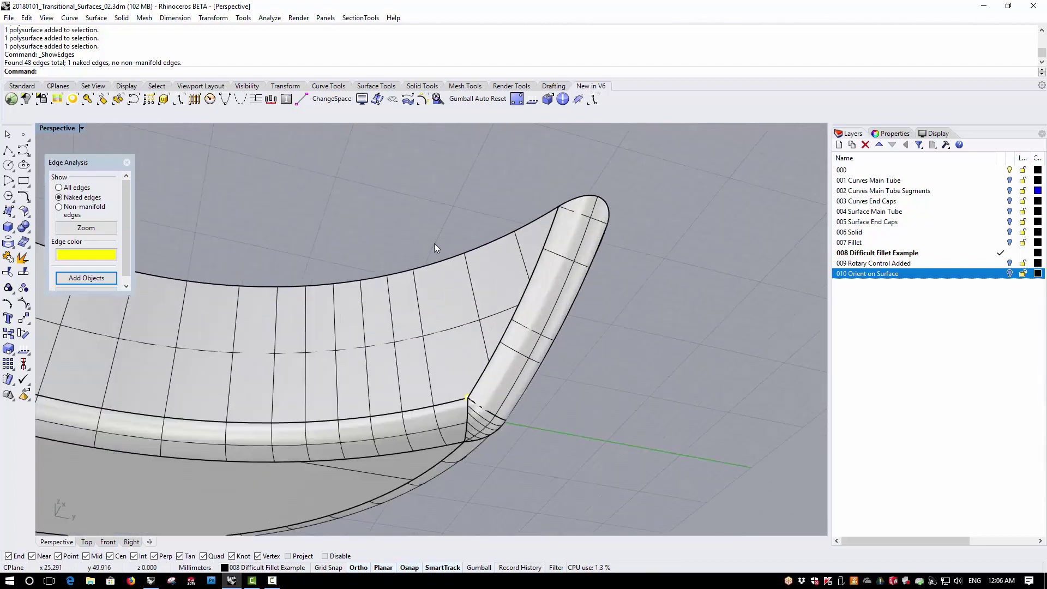
left_click(524, 369)
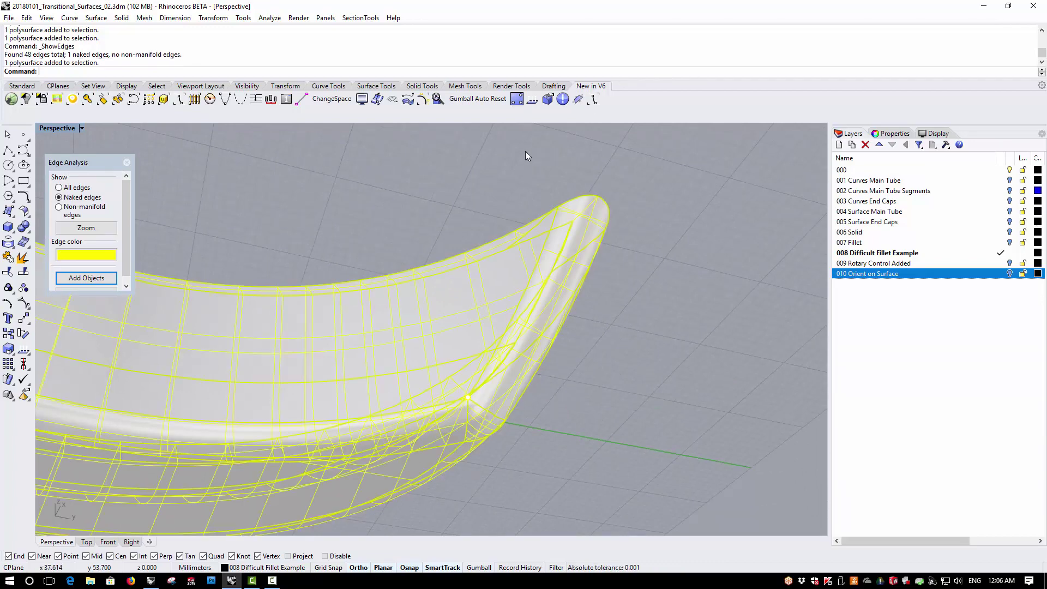
Remove the single naked micro edge and orbit to check the fillet and end-cap corners.
left_click(438, 100)
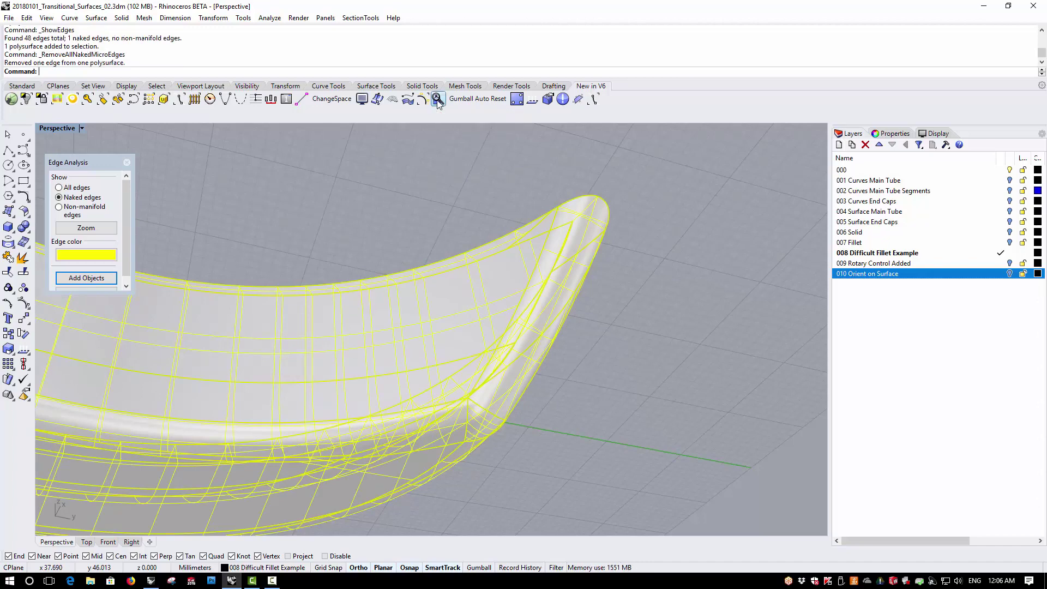
left_click(398, 214)
right_click_drag(532, 271, 502, 344)
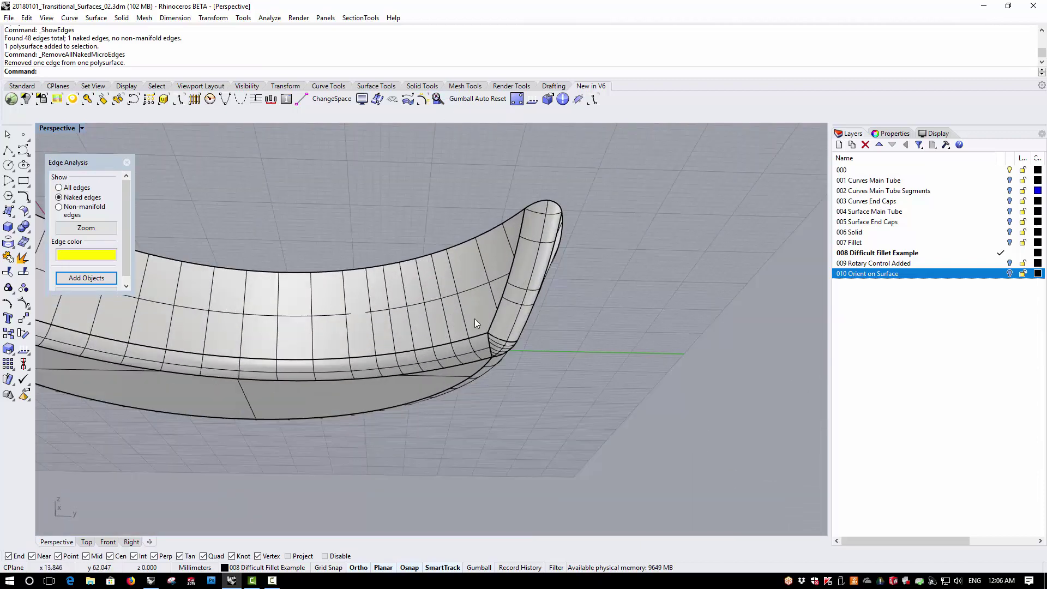
mouse_move(482, 341)
right_mouse_down()
mouse_move(493, 358)
mouse_move(507, 335)
mouse_move(494, 350)
right_mouse_up()
scroll(489, 355, "up", 4)
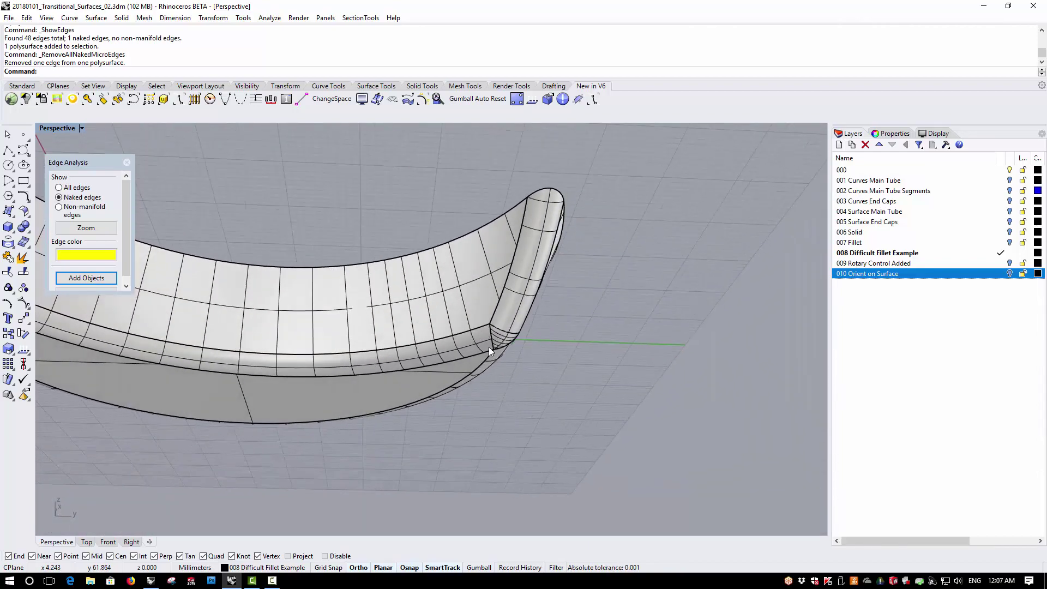
scroll(493, 338, "down", 6)
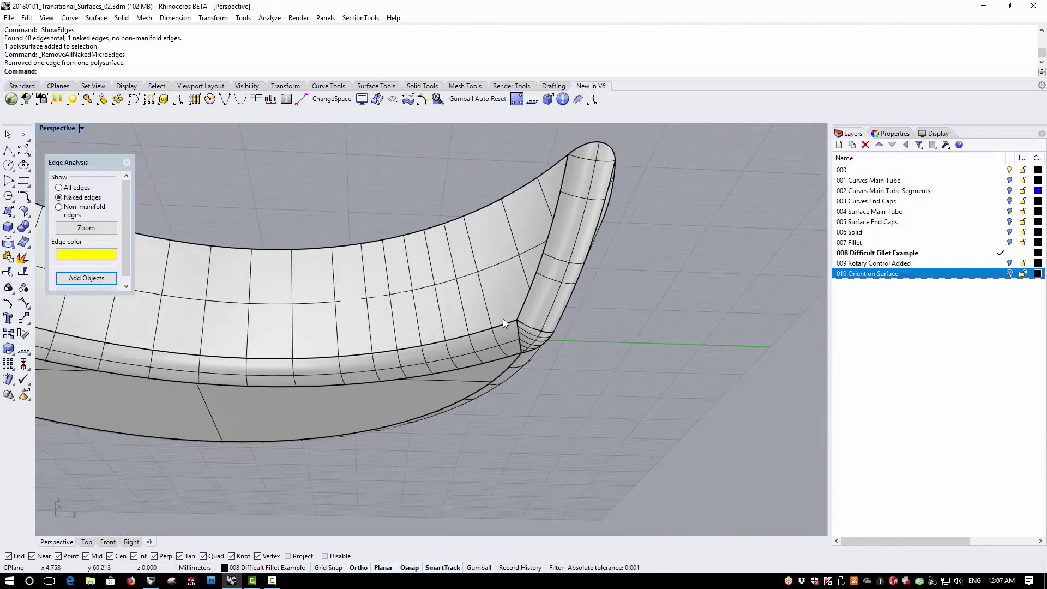
scroll(588, 313, "down", 3)
right_click_drag(588, 313, 567, 320)
scroll(550, 316, "up", 4)
scroll(549, 322, "down", 4)
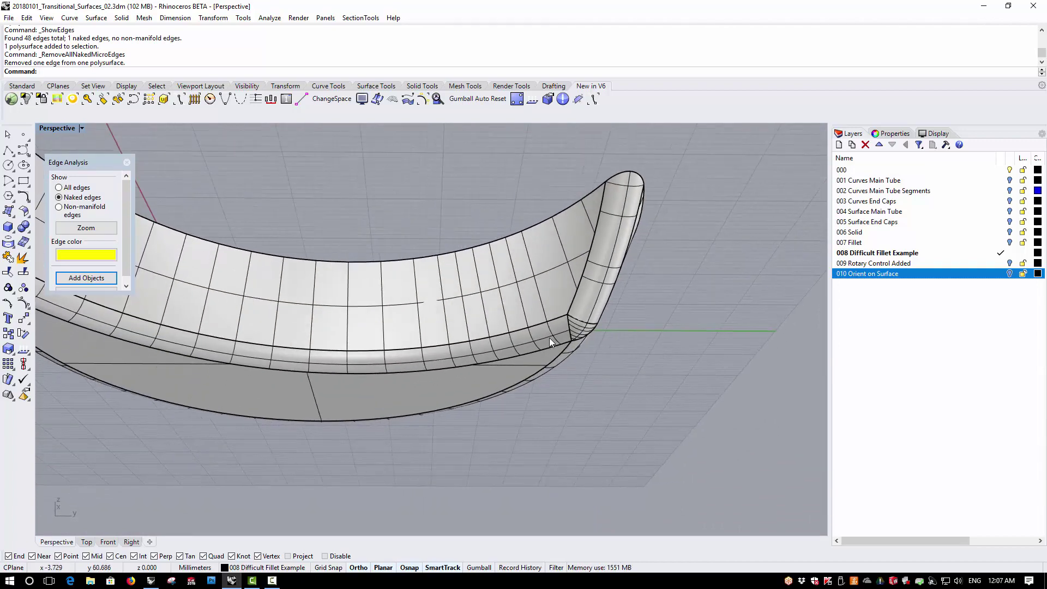
Explode the crescent polysurface and rejoin its 21 surfaces into one closed solid.
left_click(549, 337)
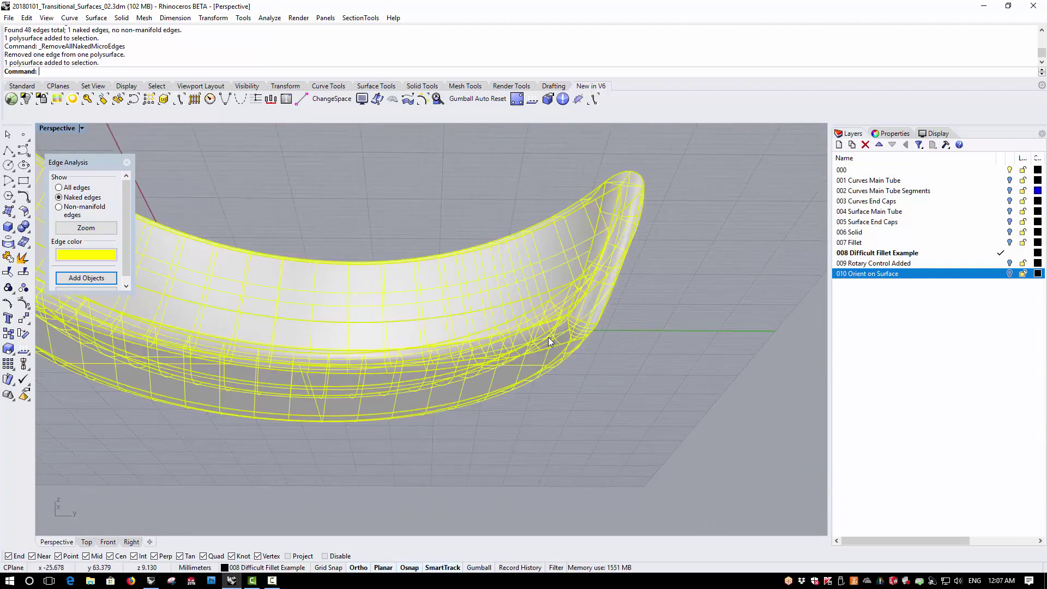
left_click(8, 257)
left_click(23, 257)
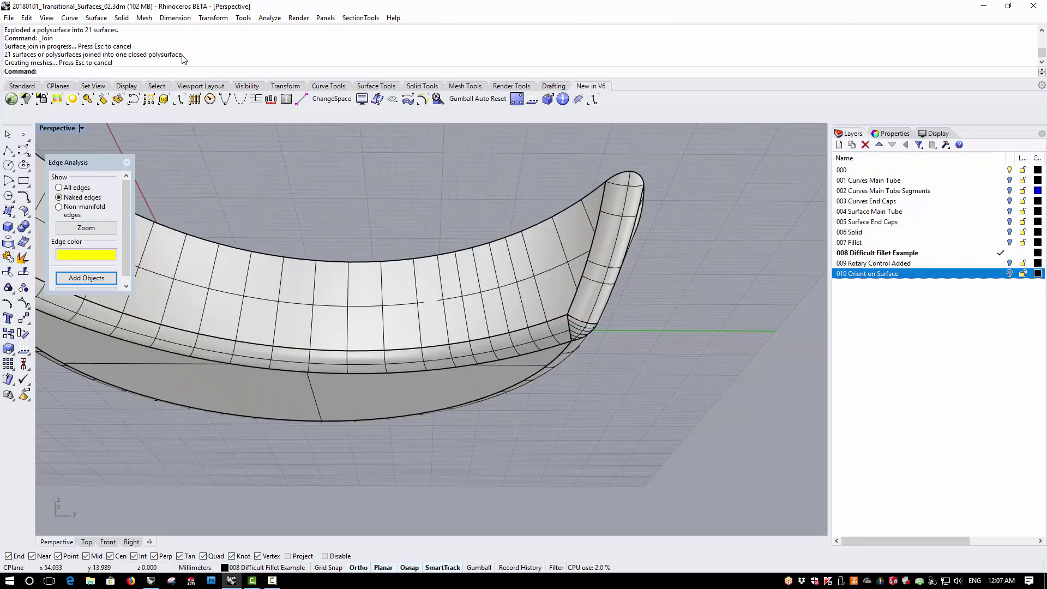
right_click_drag(491, 354, 609, 470)
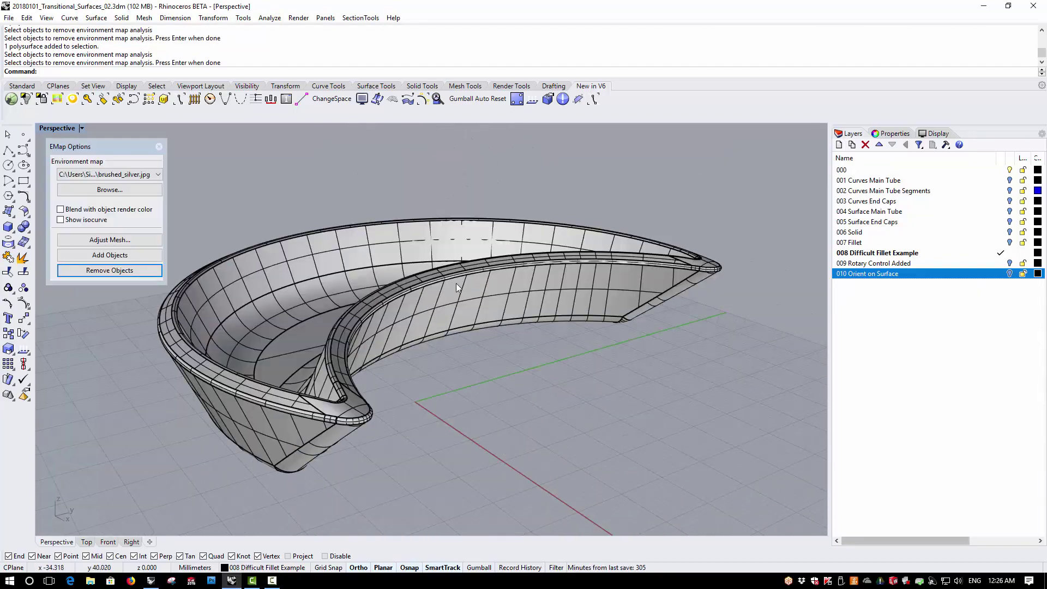
Add the crescent to the brushed-silver environment-map preview and orbit to view it larger.
left_click(279, 309)
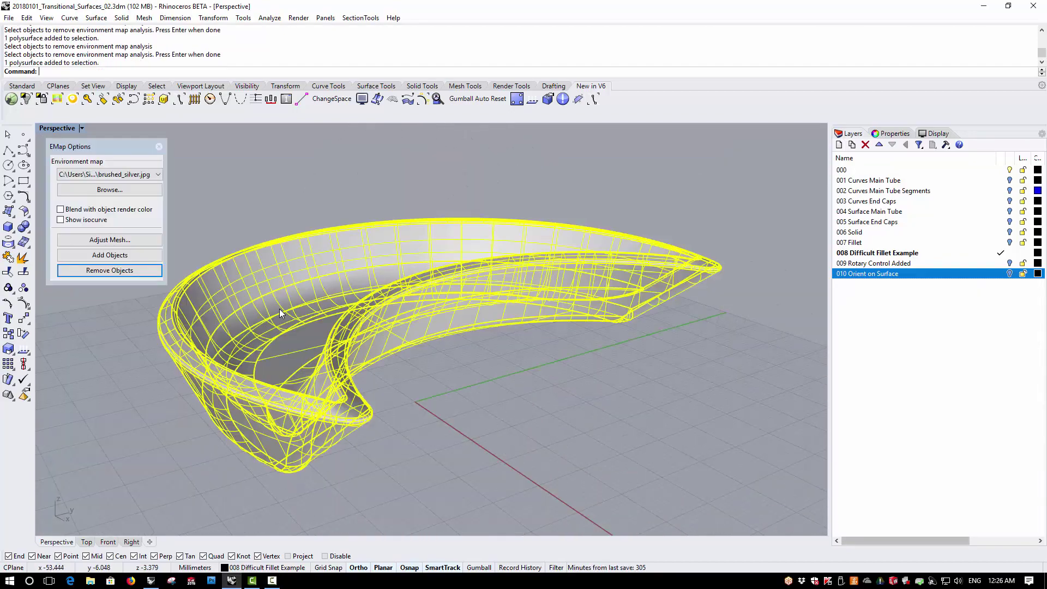
left_click(149, 254)
right_click_drag(211, 218, 444, 405)
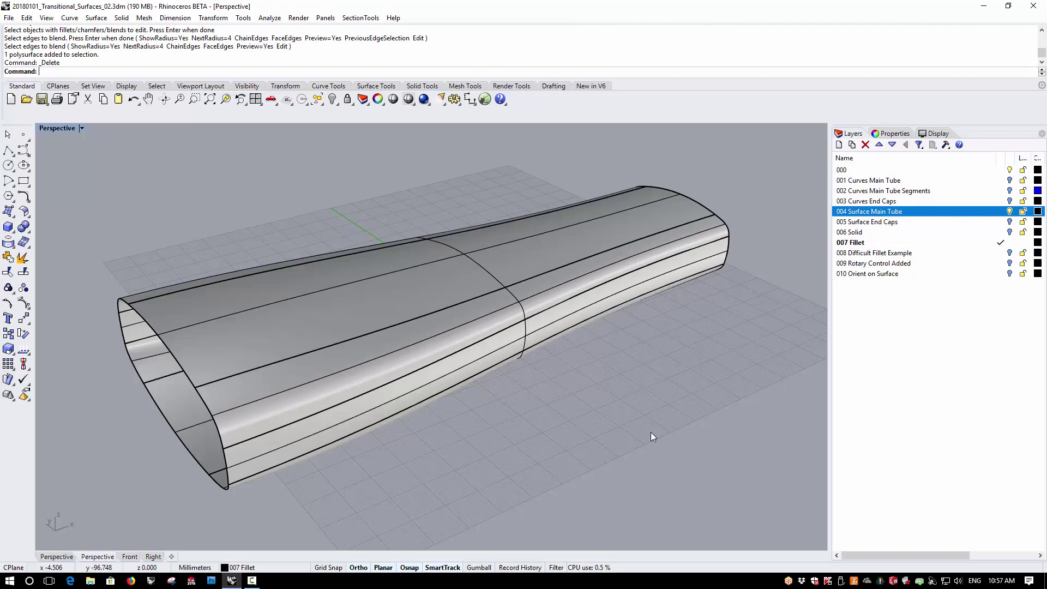
Toggle the End Caps, Solid and Main Tube layers to compare them, then hide 006 Solid.
left_click(1009, 222)
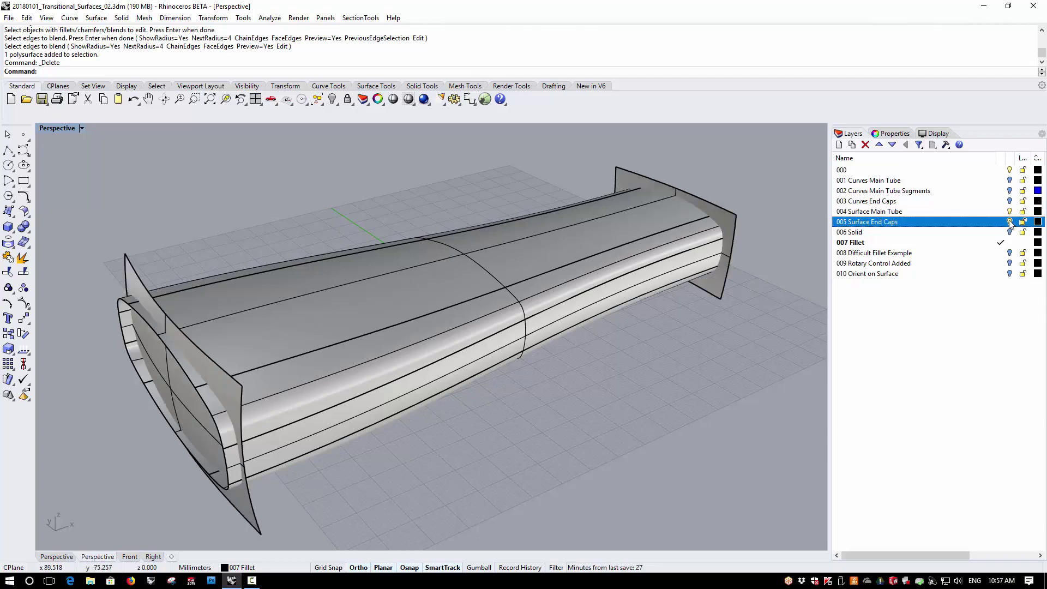
left_click(1009, 231)
left_click(1010, 222)
left_click(1010, 211)
right_click_drag(606, 392, 626, 383)
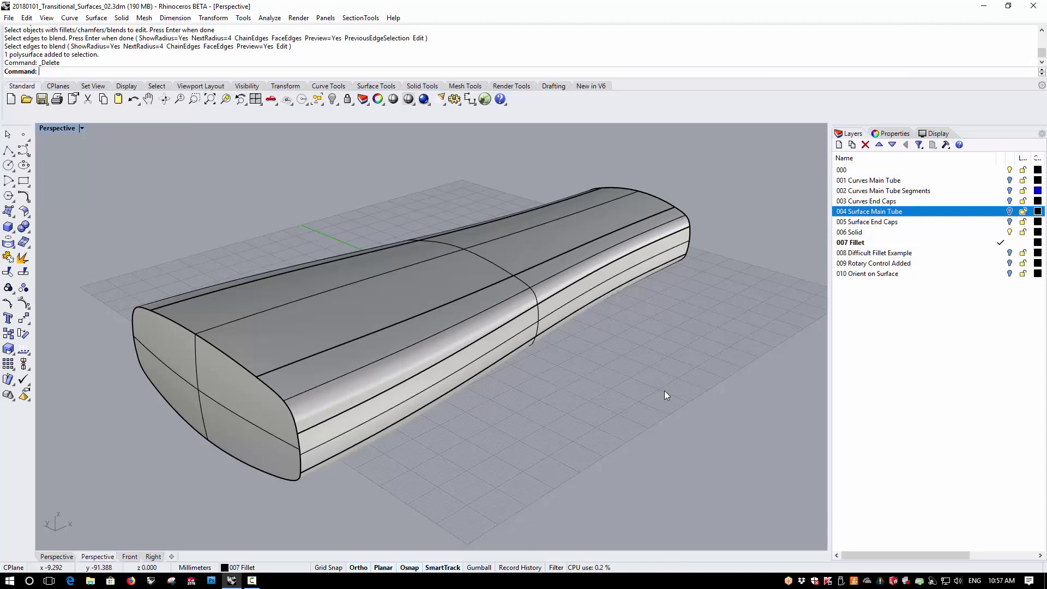
left_click(1009, 232)
left_click(9, 19)
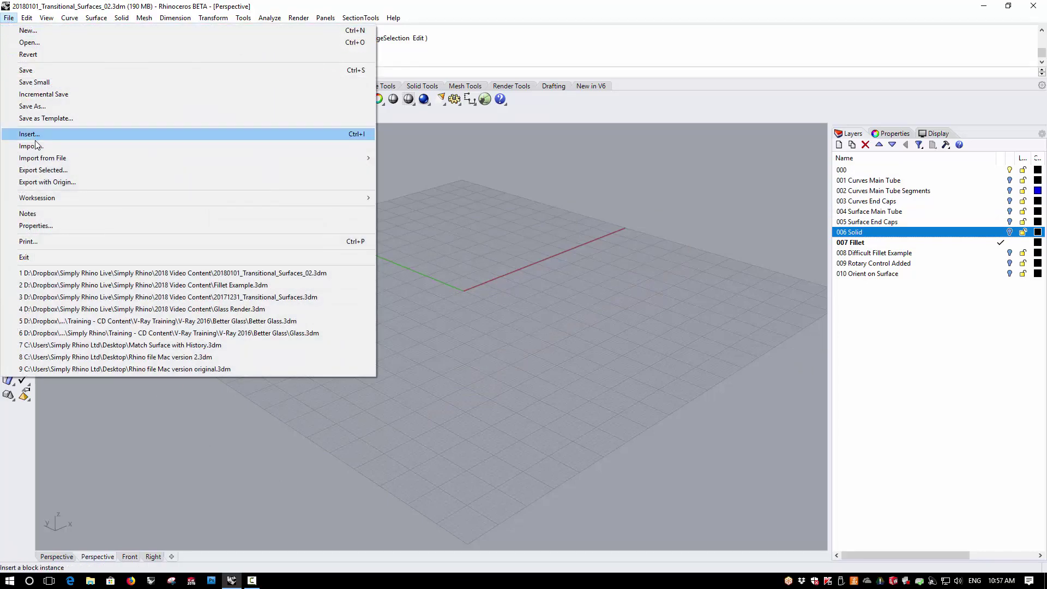
Import Fillet Example.3dm and orbit around the flared tube solid to inspect it.
left_click(37, 148)
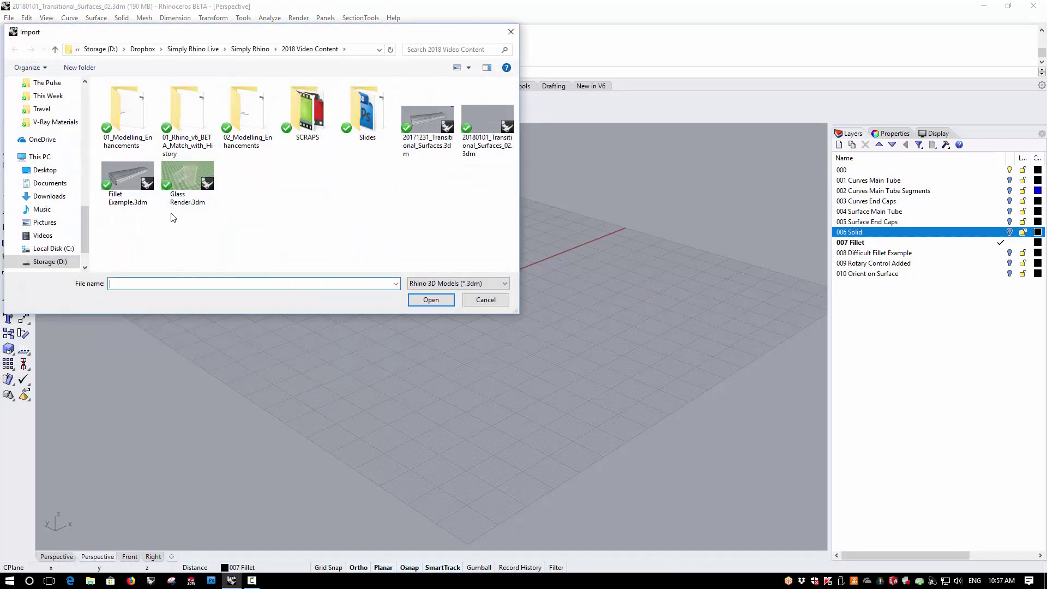
left_click(128, 177)
left_click(426, 301)
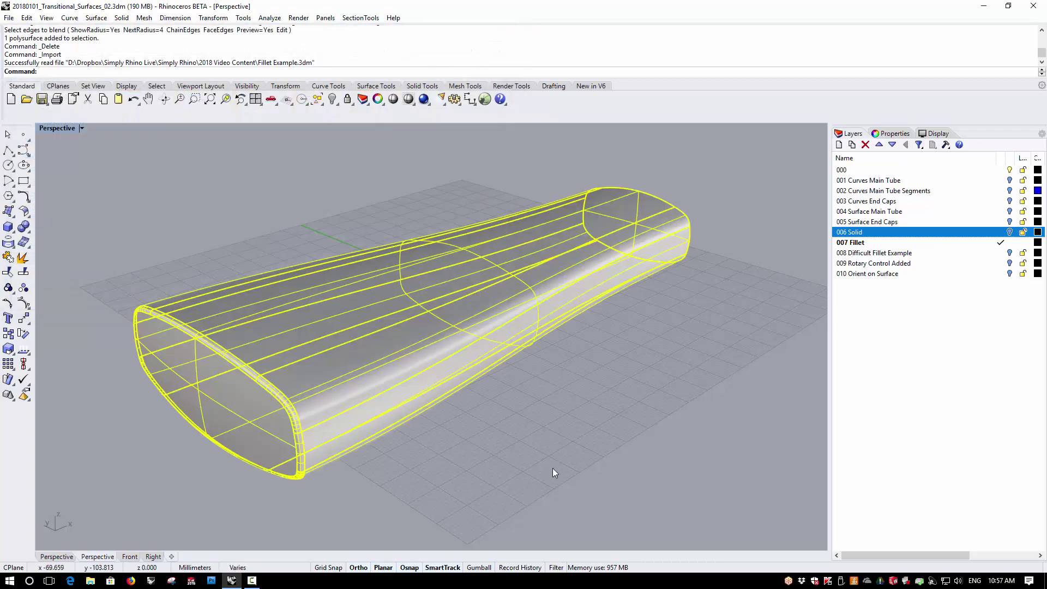
left_click(529, 463)
right_click_drag(460, 446, 458, 444)
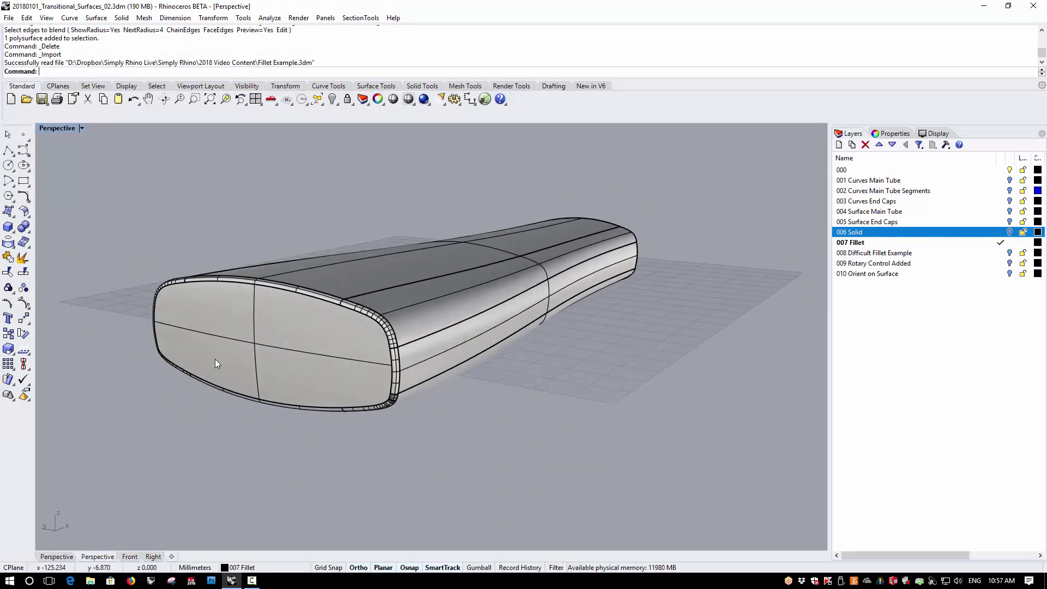
scroll(147, 340, "up", 3)
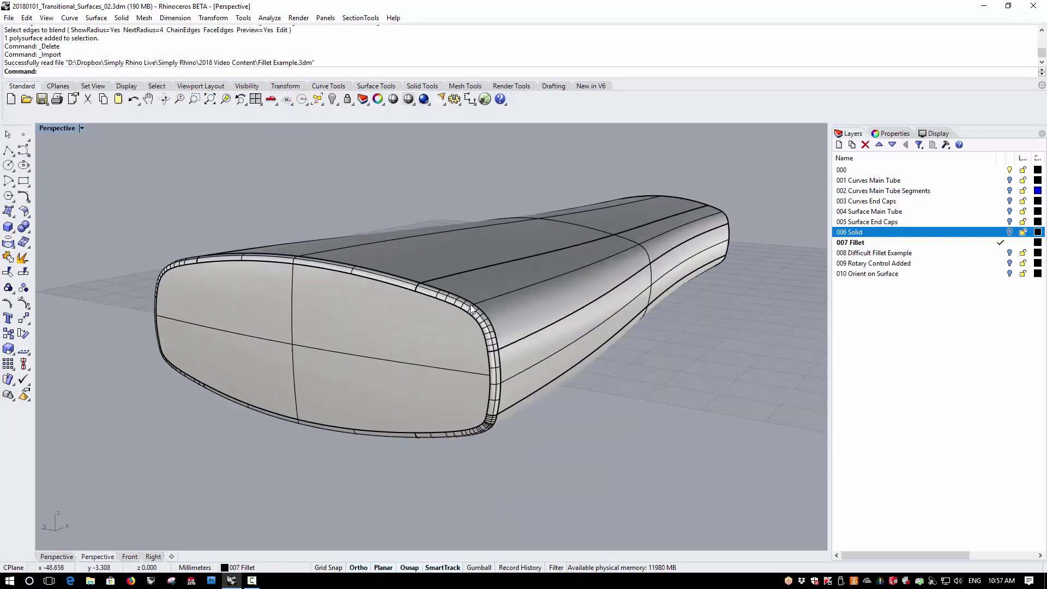
right_click_drag(201, 352, 502, 410)
scroll(501, 409, "up", 2)
left_click(121, 18)
Start BlendEdge in edit mode on the tube solid and pick its end-cap edge blend.
mouse_move(168, 284)
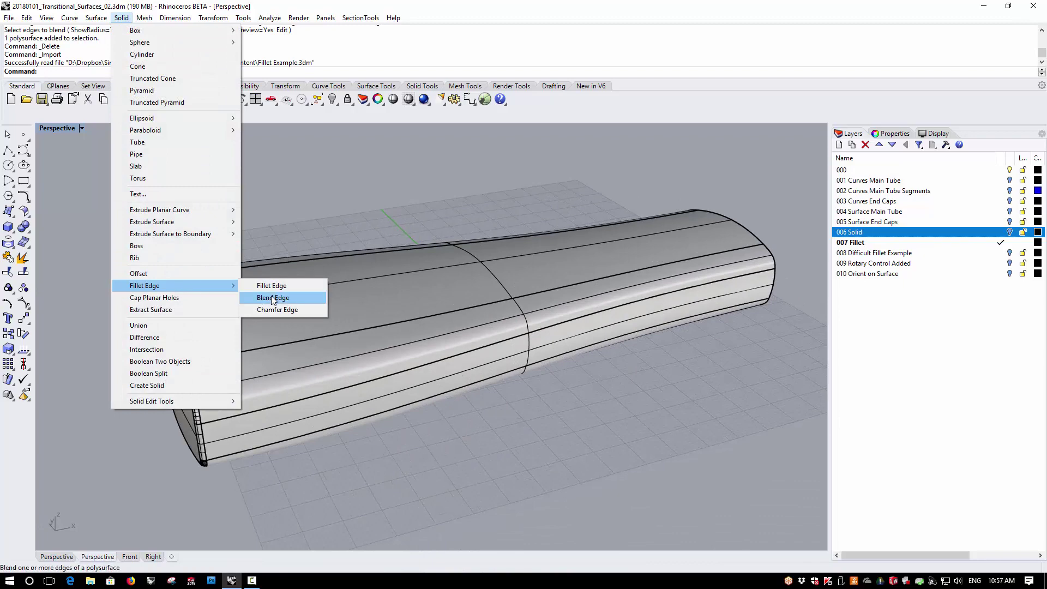
left_click(271, 297)
right_click_drag(397, 414, 420, 406)
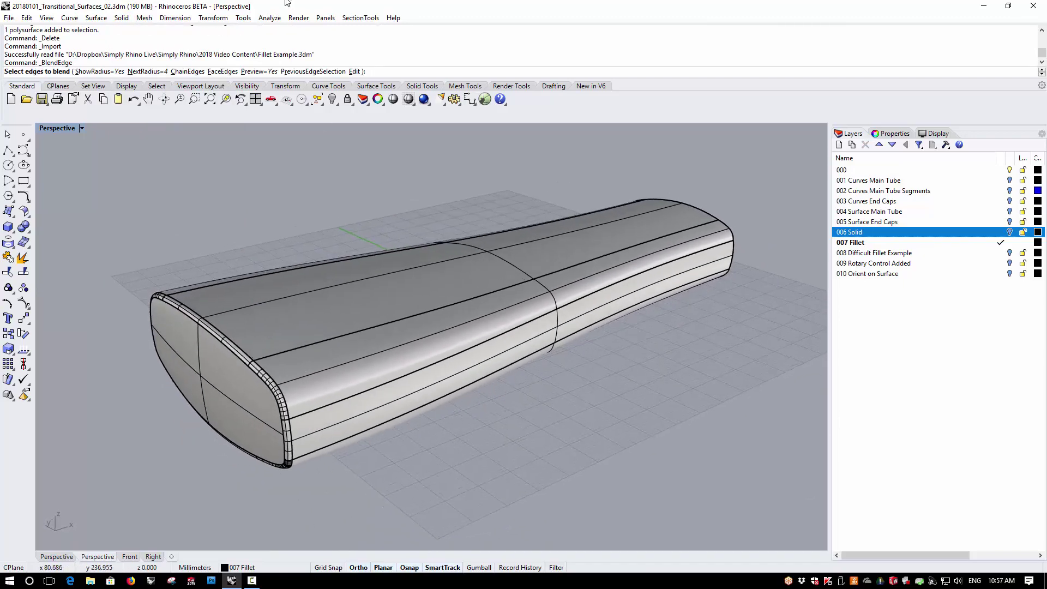
left_click(355, 71)
left_click(391, 351)
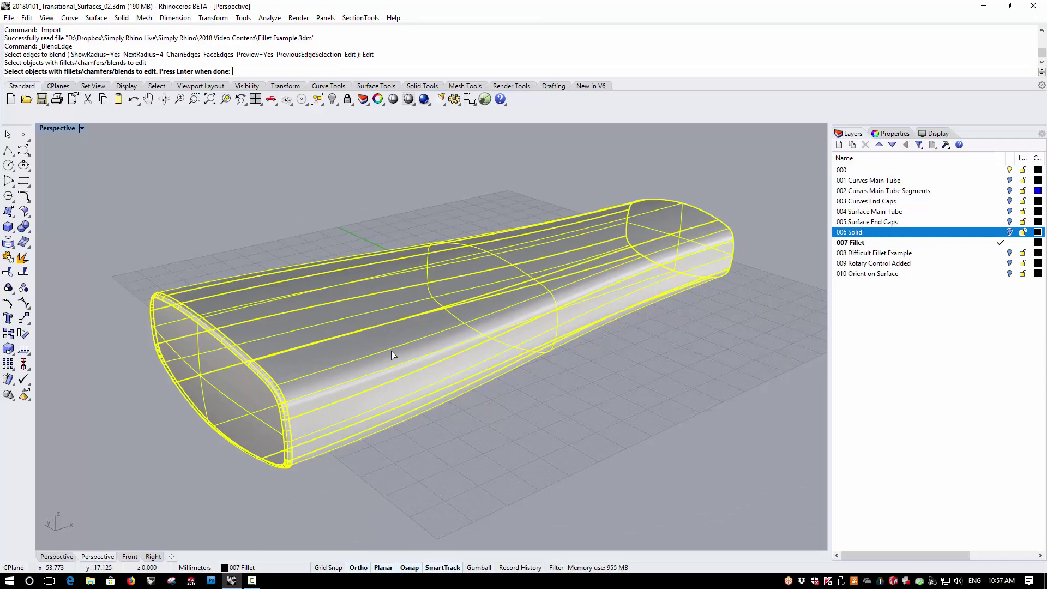
key("Return")
right_click_drag(391, 351, 223, 382)
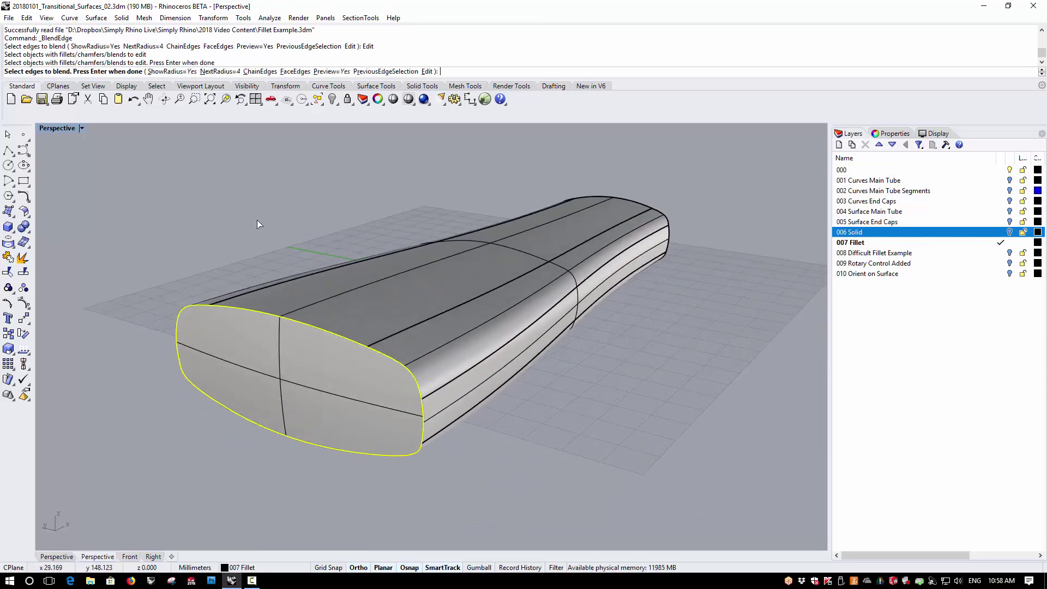
key("Return")
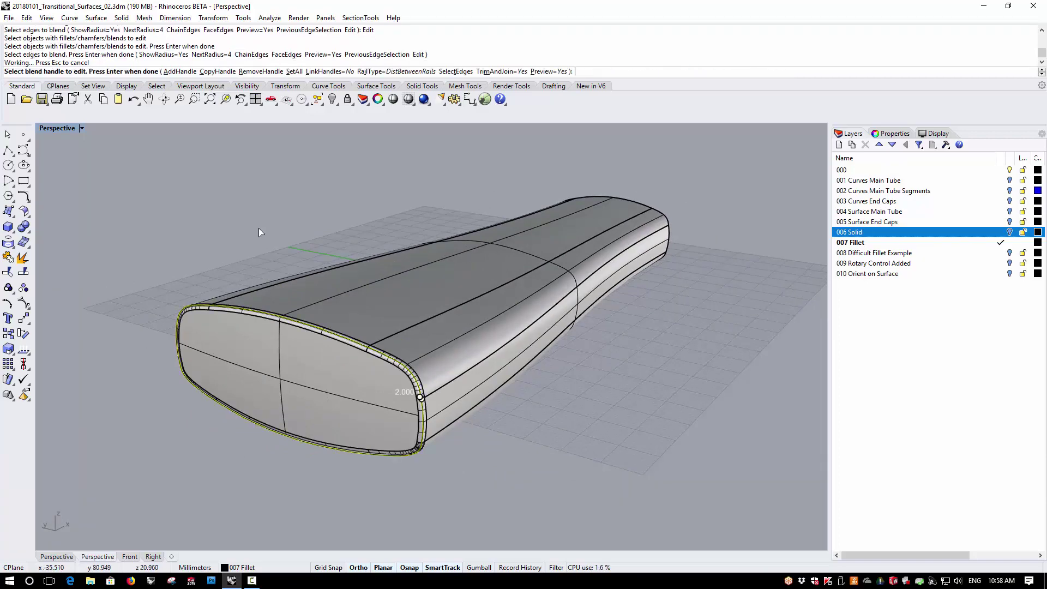
scroll(413, 428, "up", 5)
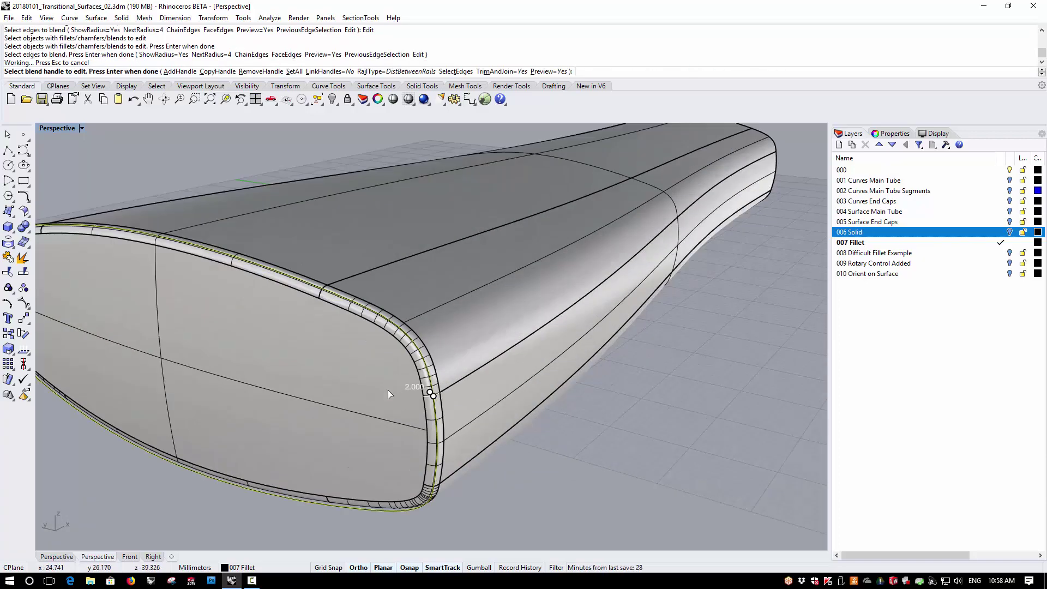
scroll(470, 394, "down", 3)
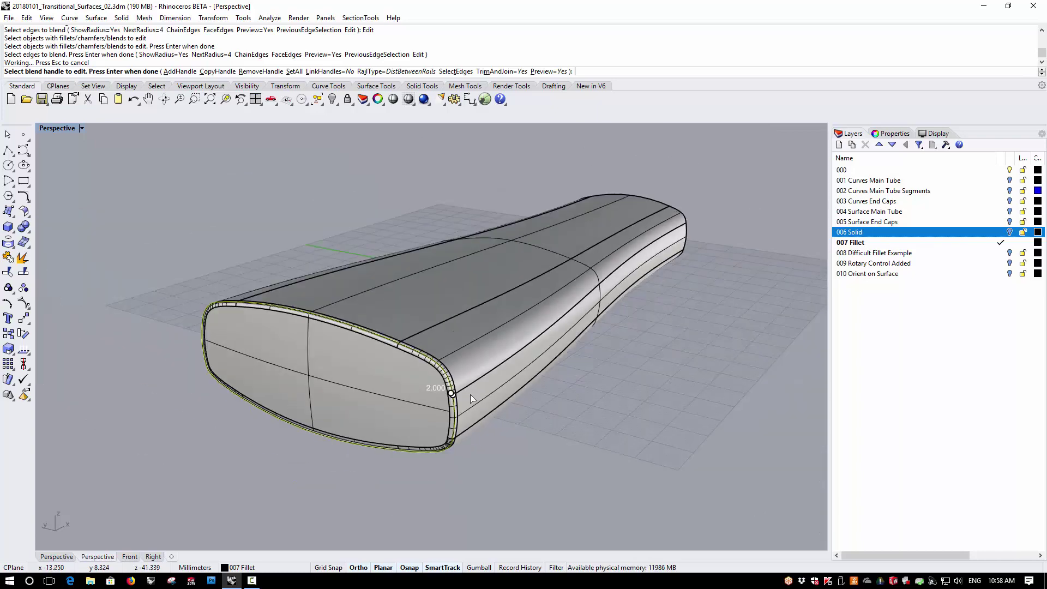
scroll(420, 399, "up", 2)
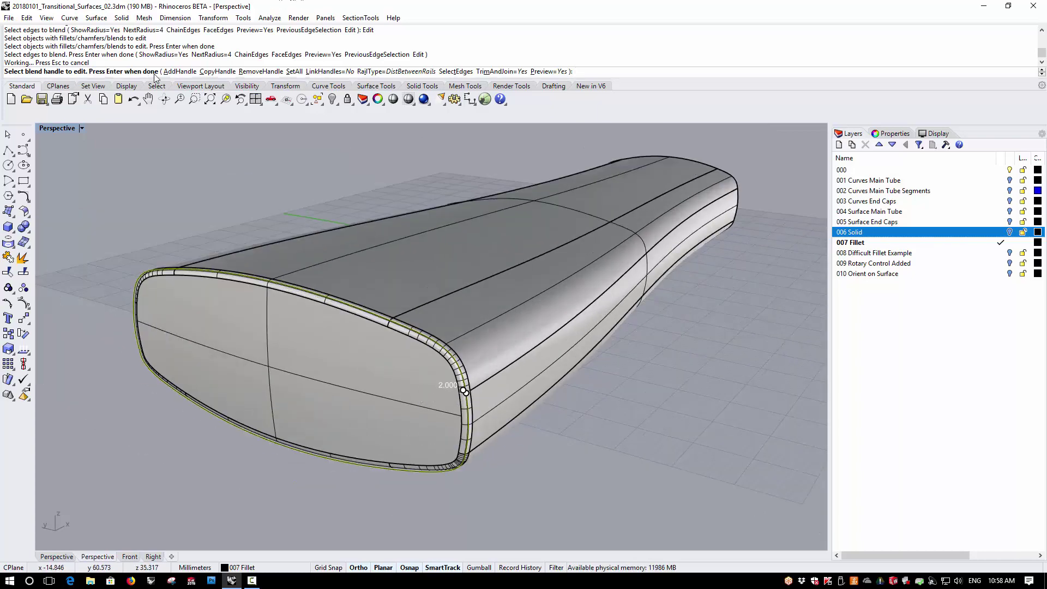
Set all blend handles to radius 4 and build the end-cap fillet.
left_click(295, 72)
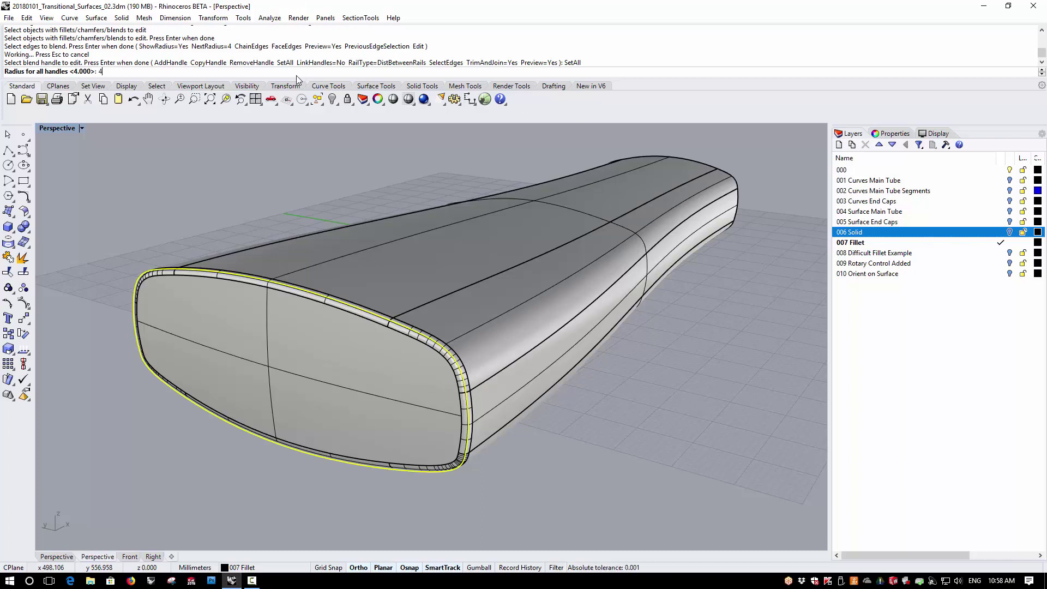
type("4")
key("Return")
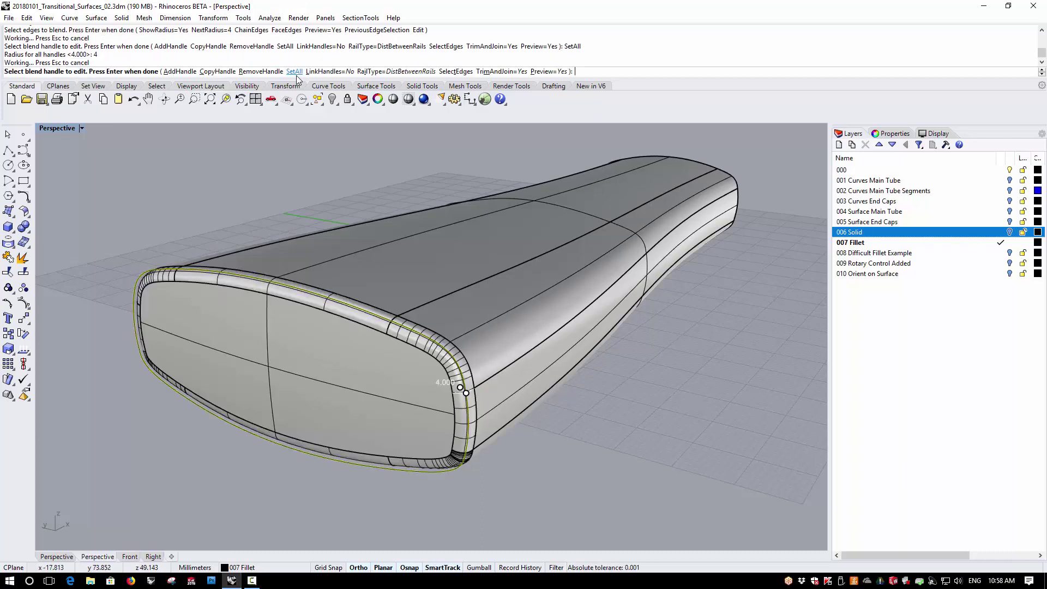
key("Return")
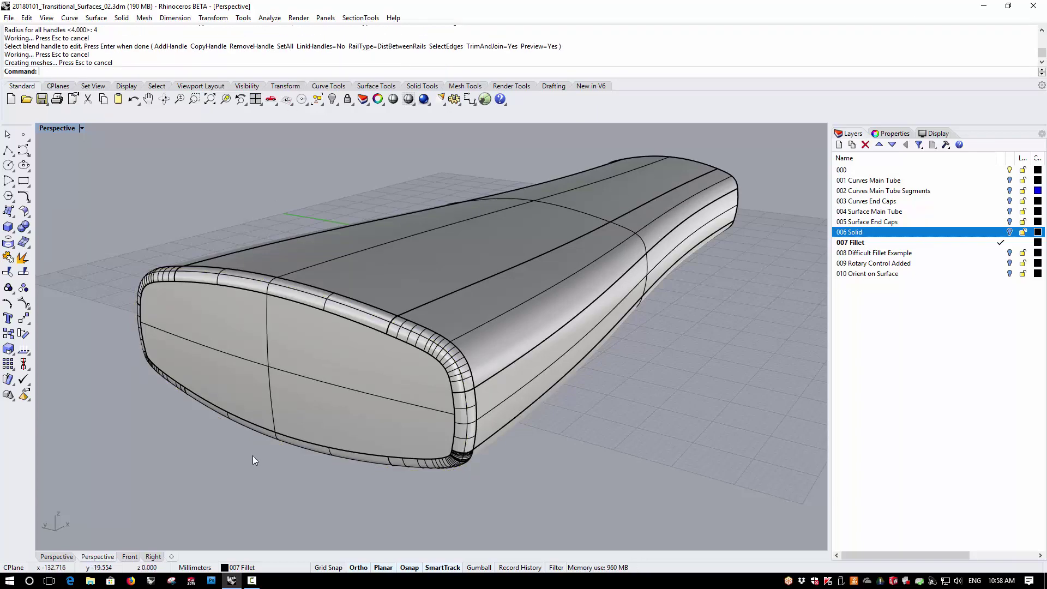
right_click_drag(261, 441, 810, 197)
Repeat BlendEdge on the tube's far-end edges with the same radius 4 blend.
right_click(701, 206)
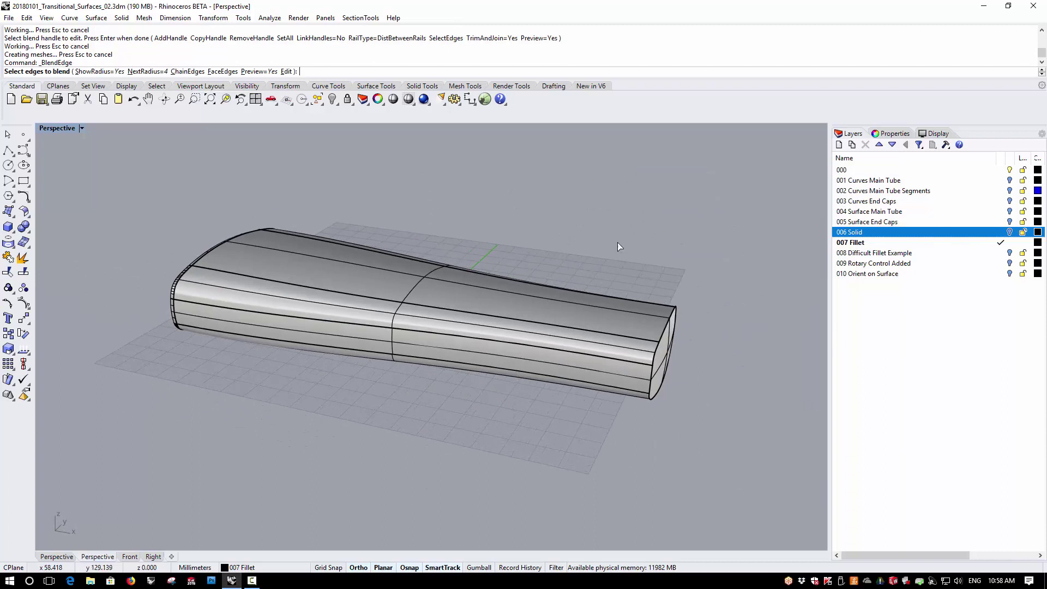
left_click_drag(609, 226, 731, 476)
right_click(685, 448)
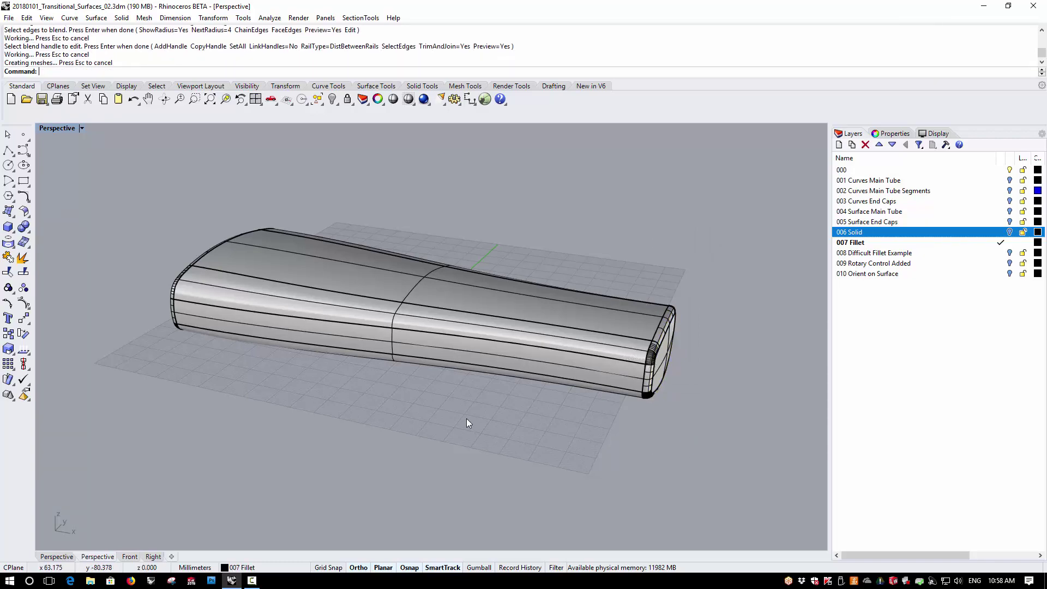
right_click_drag(465, 417, 551, 418)
right_click(495, 196)
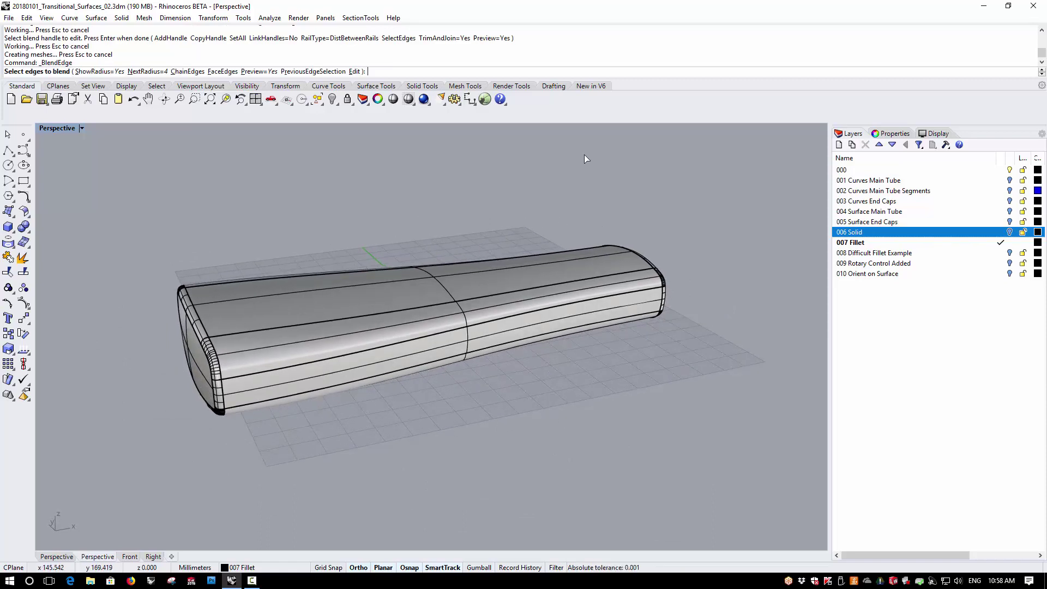
left_click(354, 72)
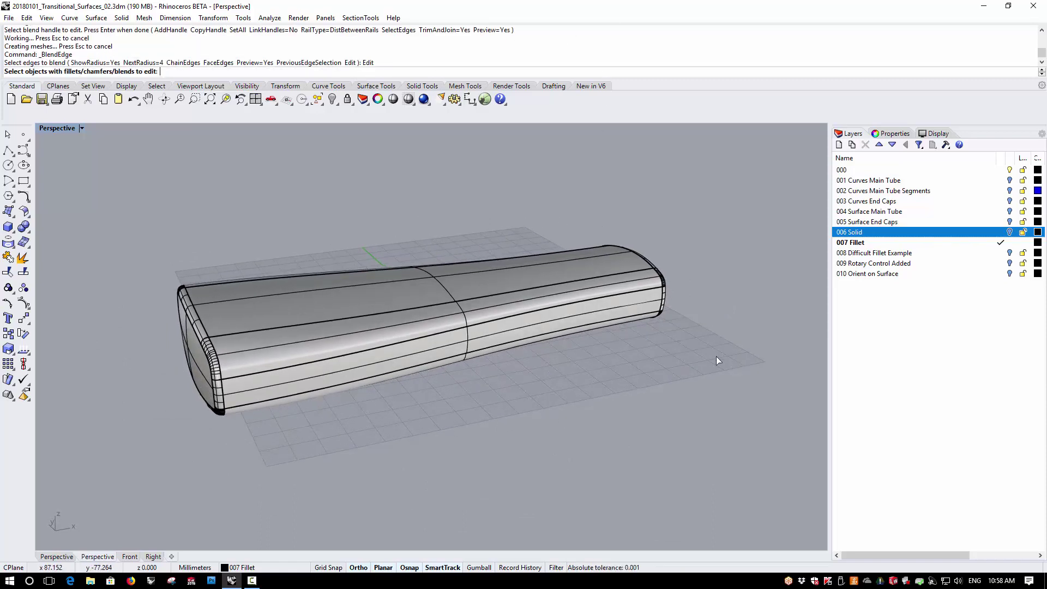
left_click(620, 281)
right_click(651, 233)
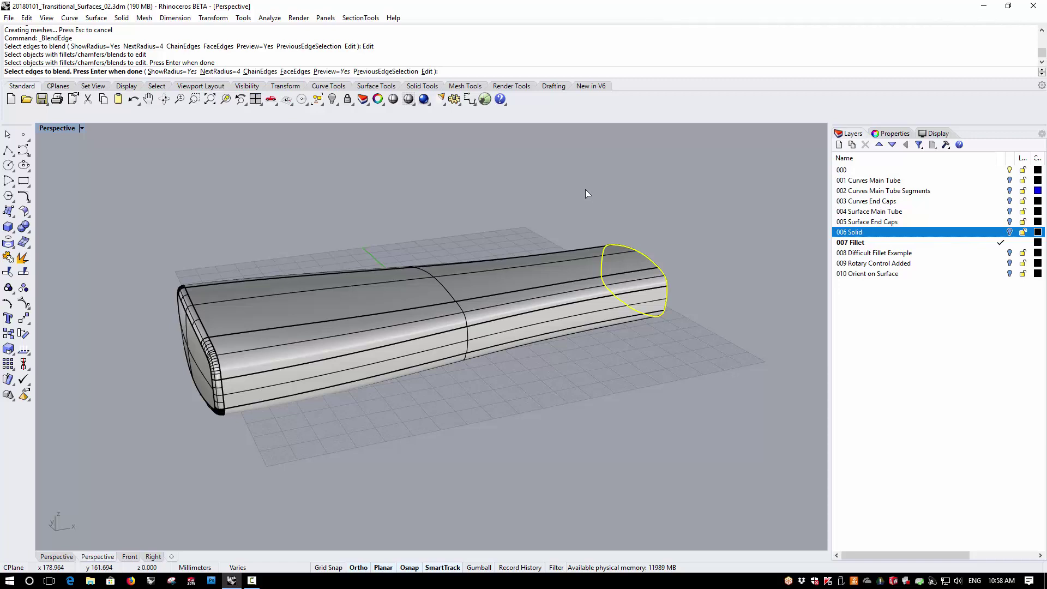
left_click_drag(581, 187, 704, 361)
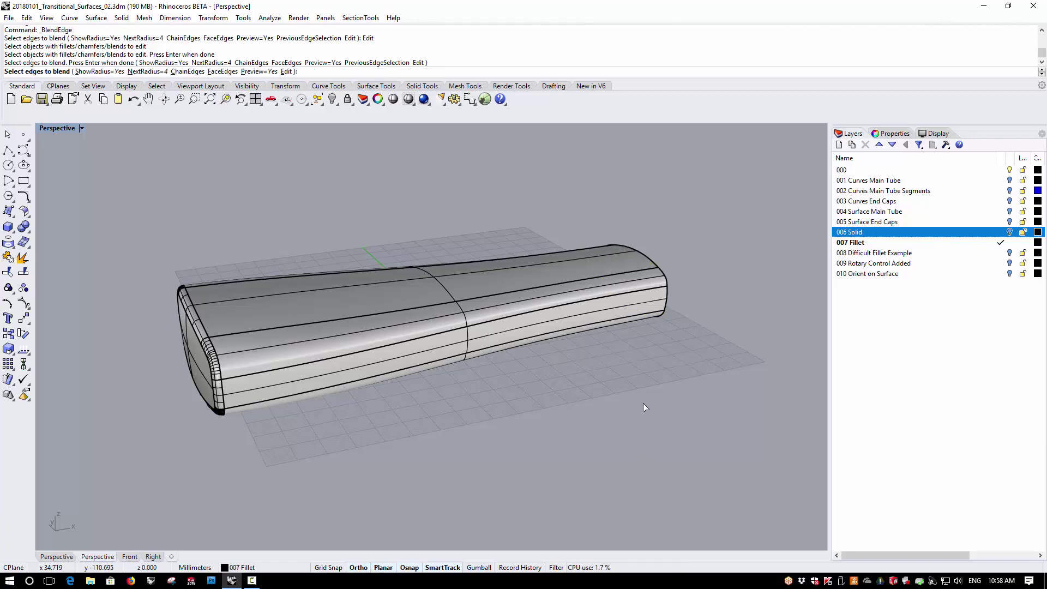
key("Return")
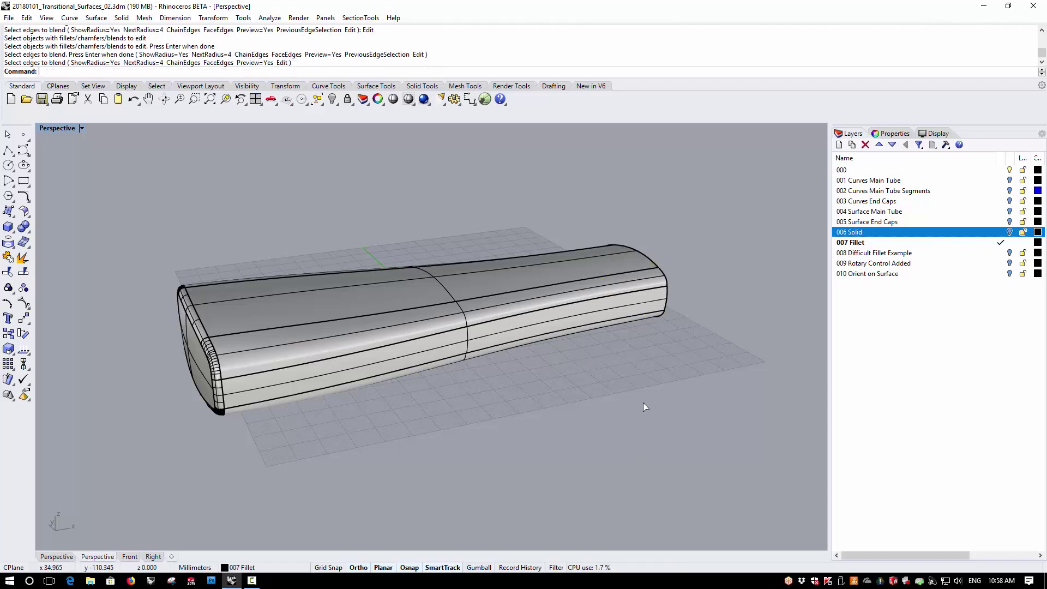
right_click(419, 224)
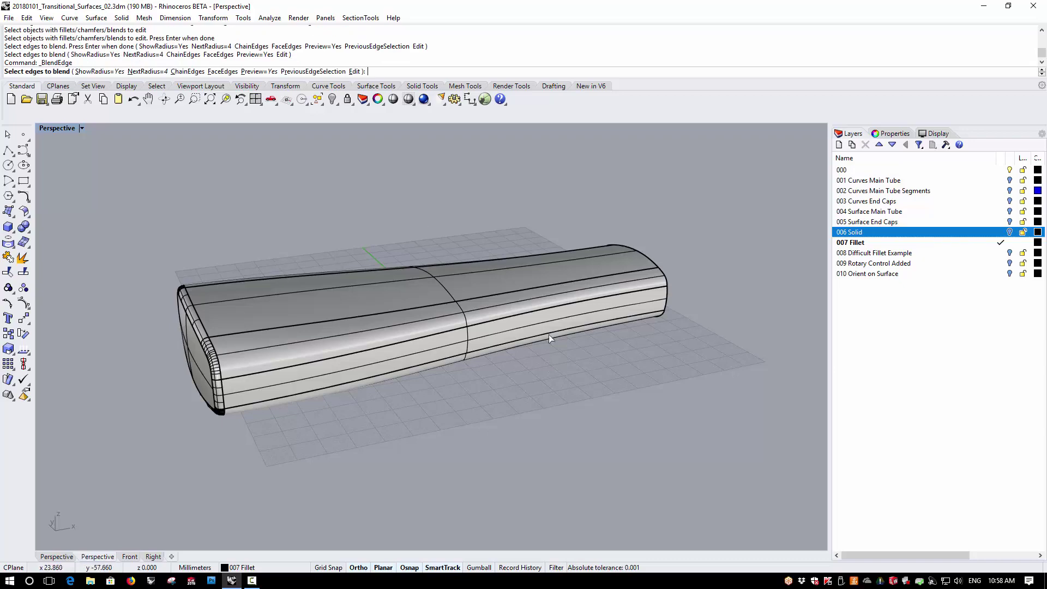
left_click(358, 71)
left_click(371, 317)
right_click(370, 317)
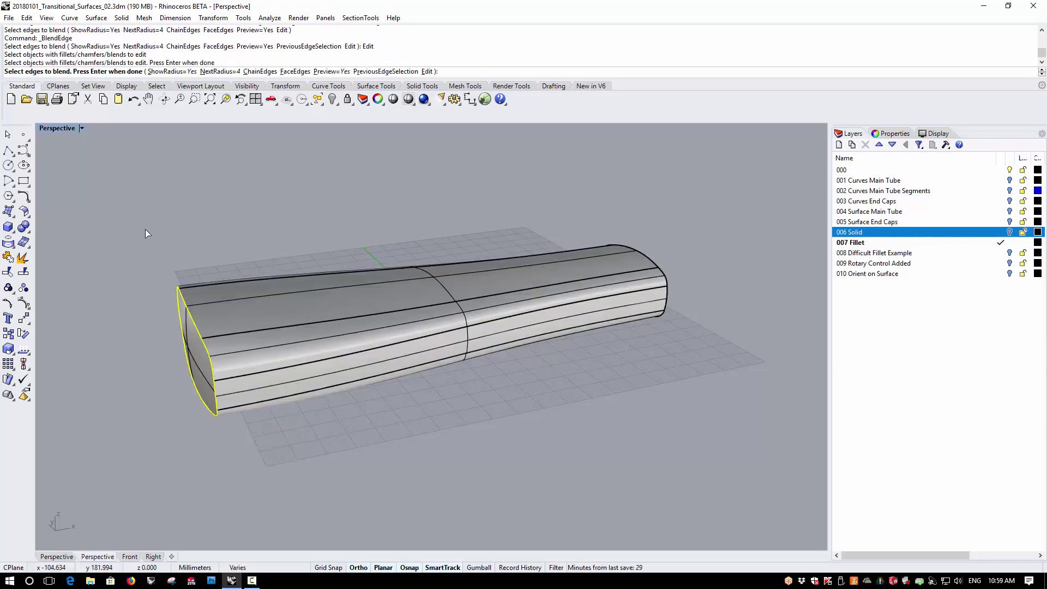
right_click(276, 485)
right_click_drag(291, 455, 184, 405)
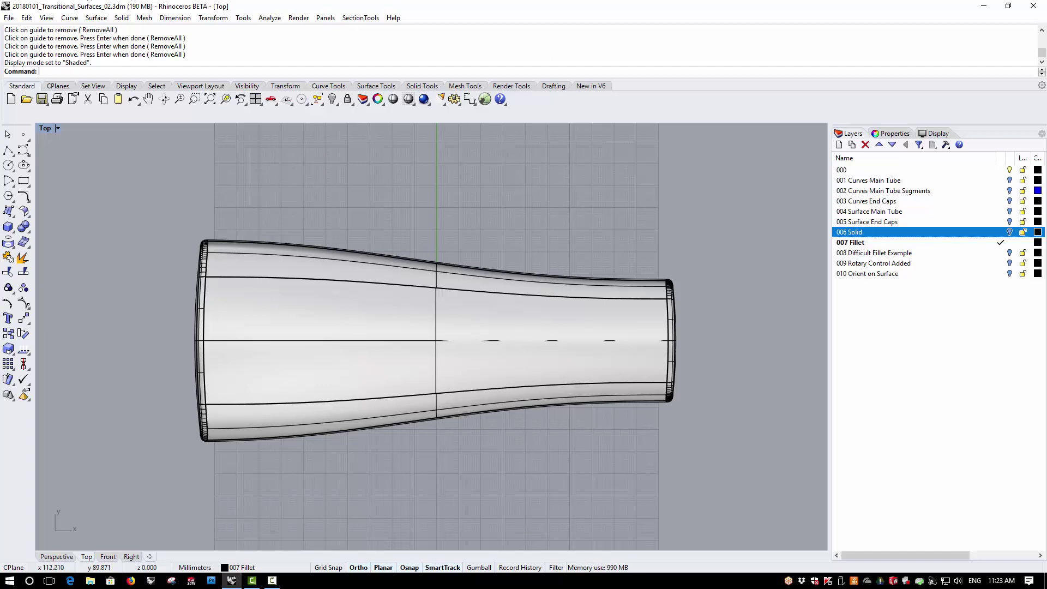
Switch the Top viewport to Wireframe display.
left_click(57, 128)
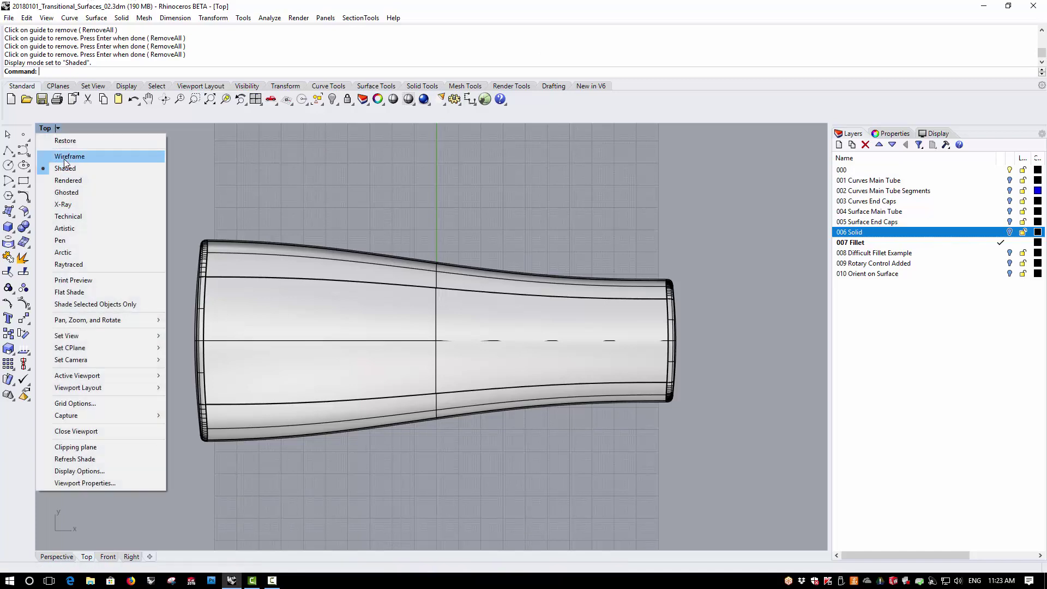
left_click(63, 156)
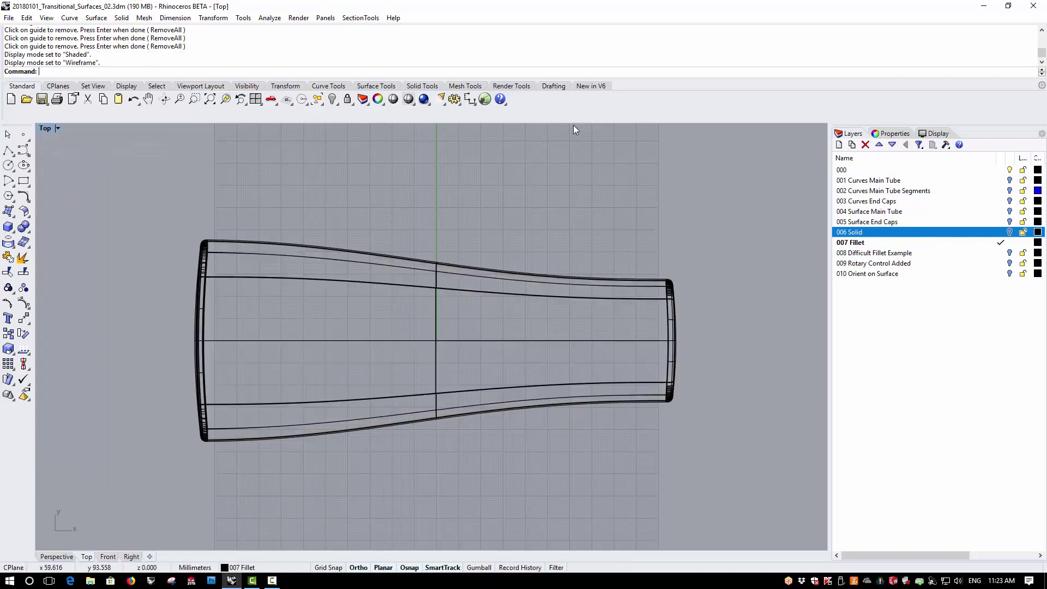
left_click(594, 87)
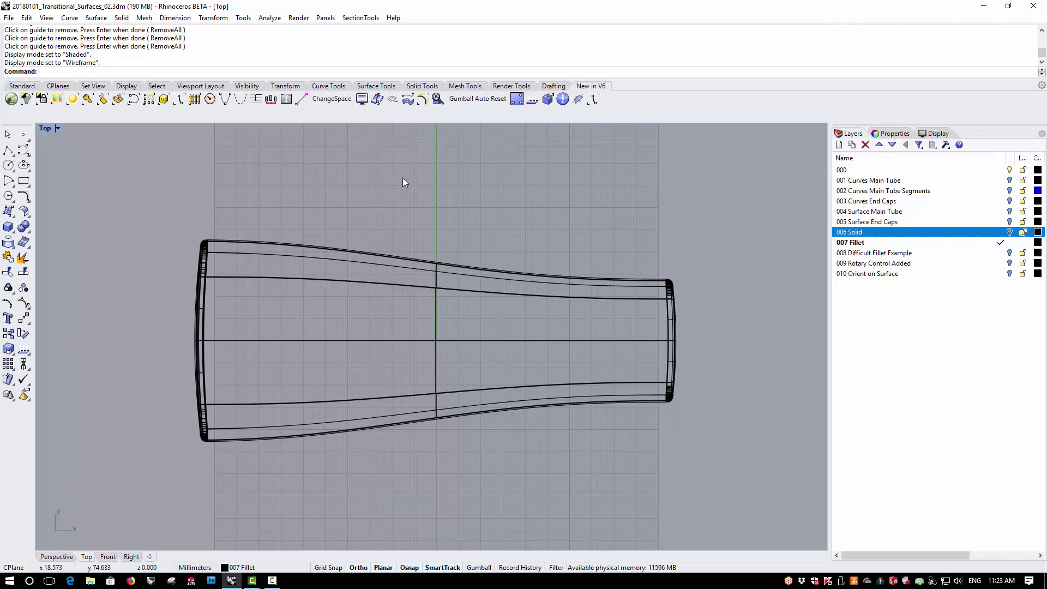
Add a horizontal guide through the origin and a vertical guide across the wide end.
left_click(258, 99)
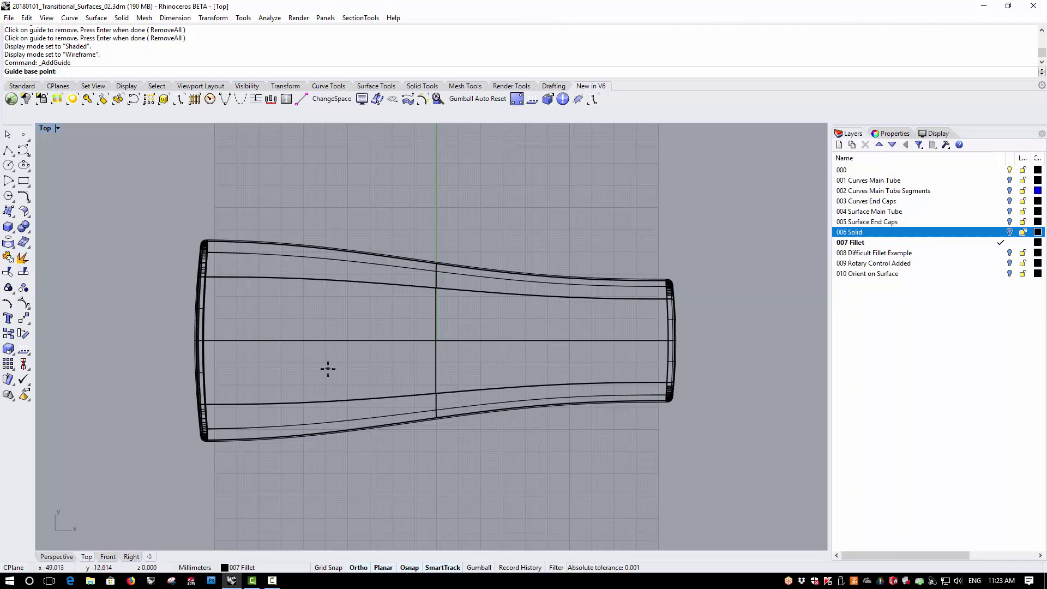
type("0")
key("Return")
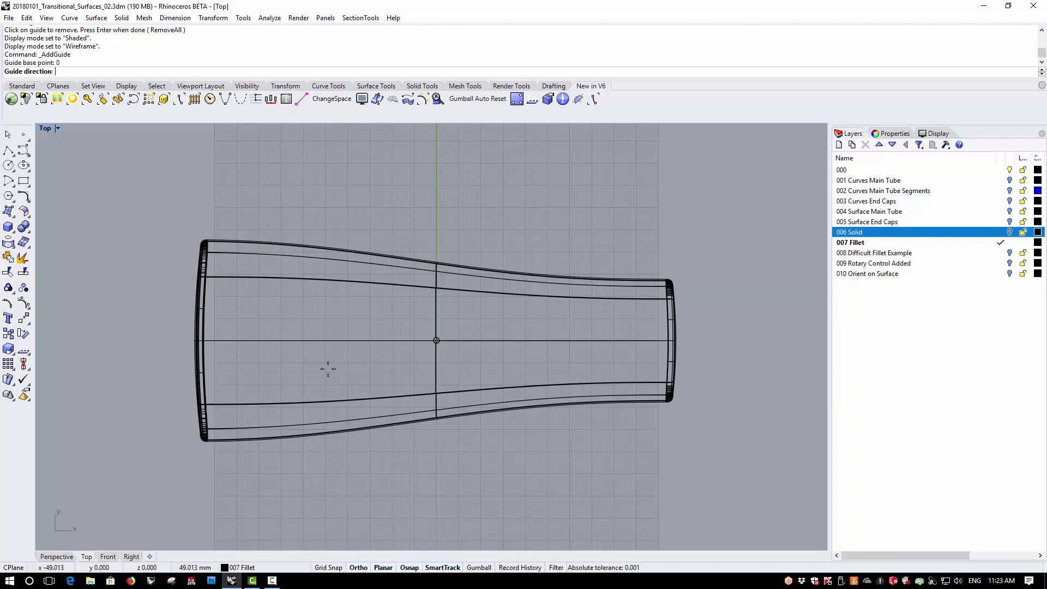
left_click(109, 357)
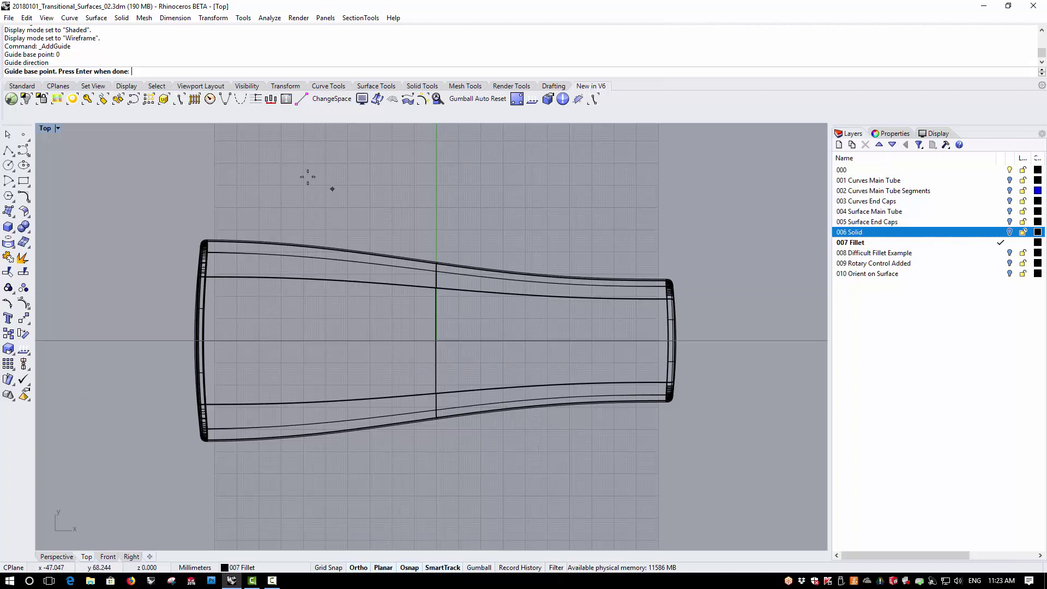
left_click(295, 150)
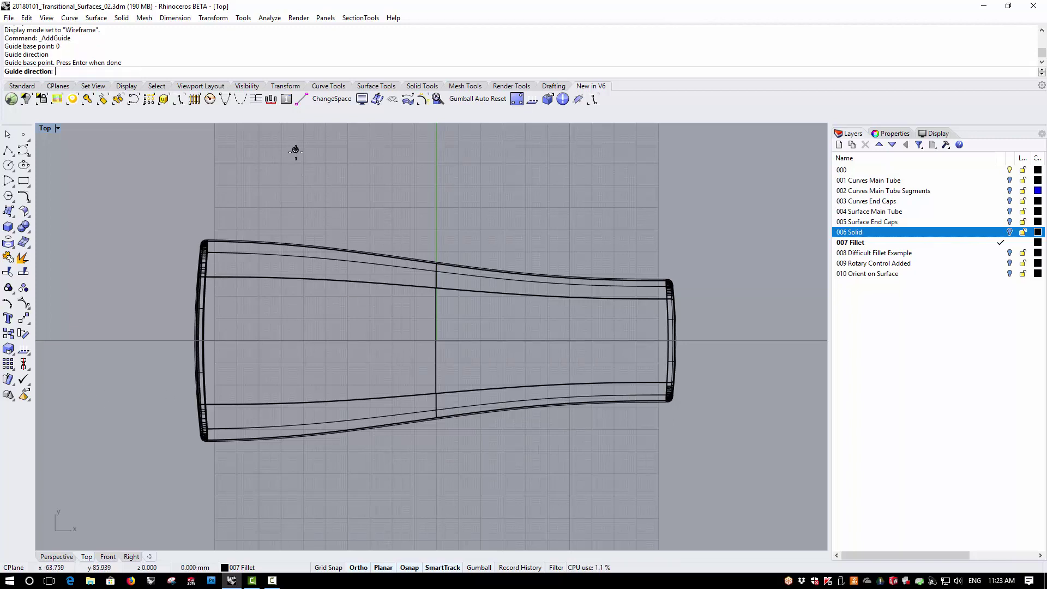
left_click(295, 518)
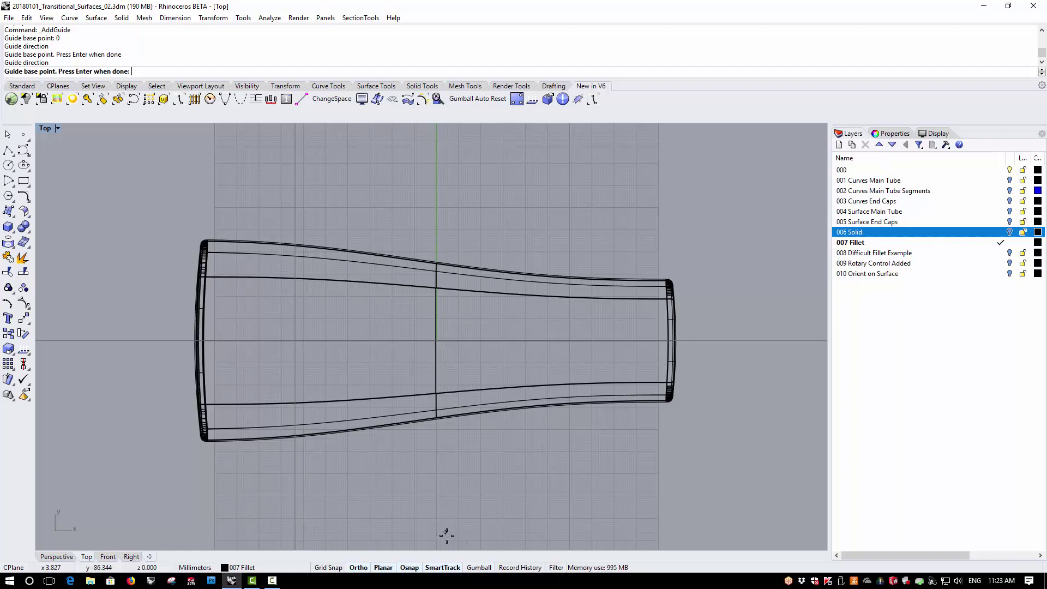
Draw a circle centred at the guide intersection, sized within the tube's wide end.
key("Return")
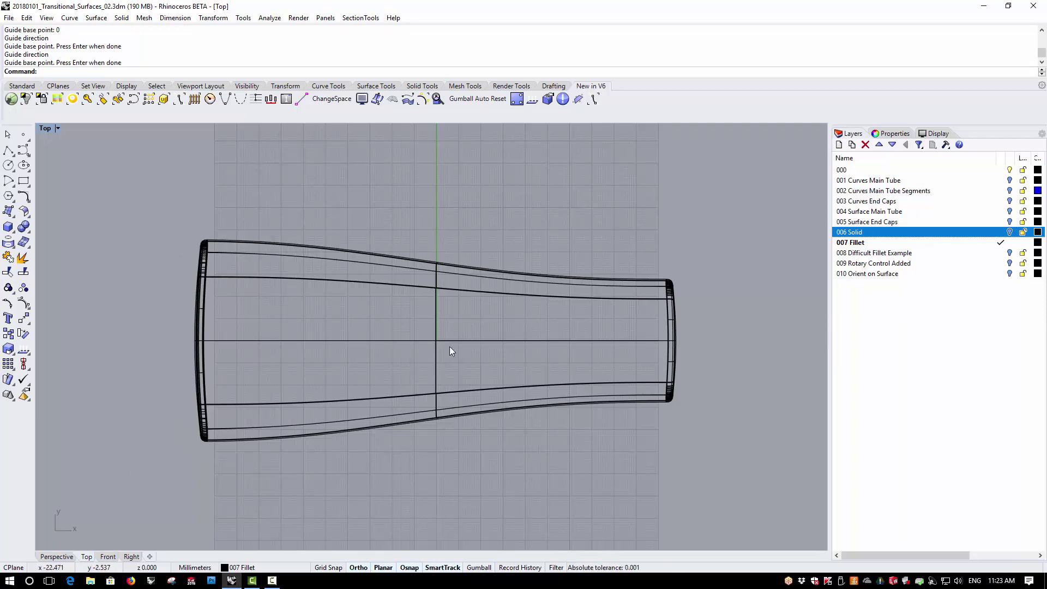
left_click(8, 166)
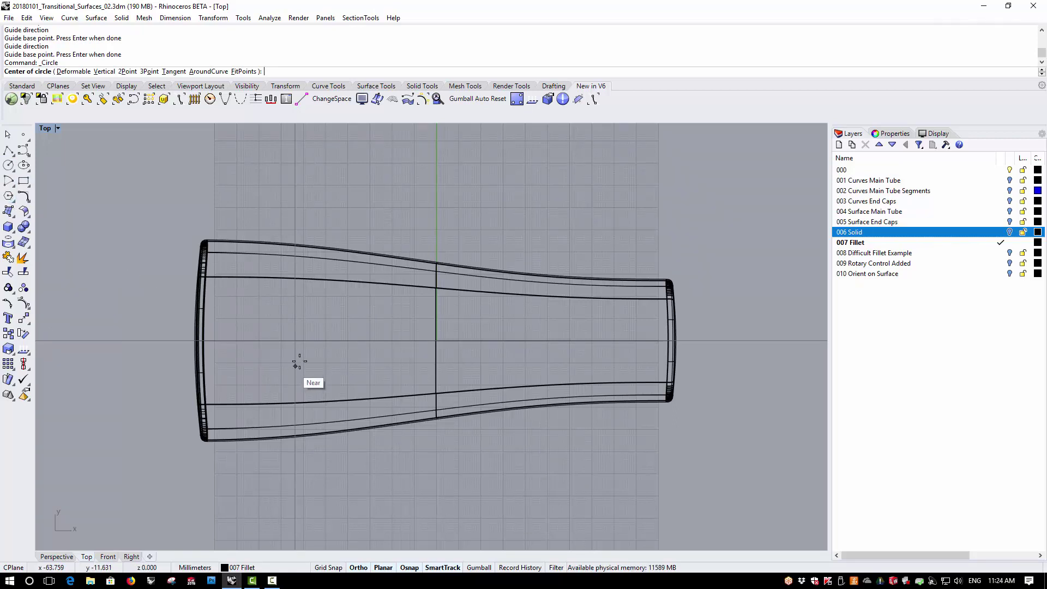
left_click(296, 341)
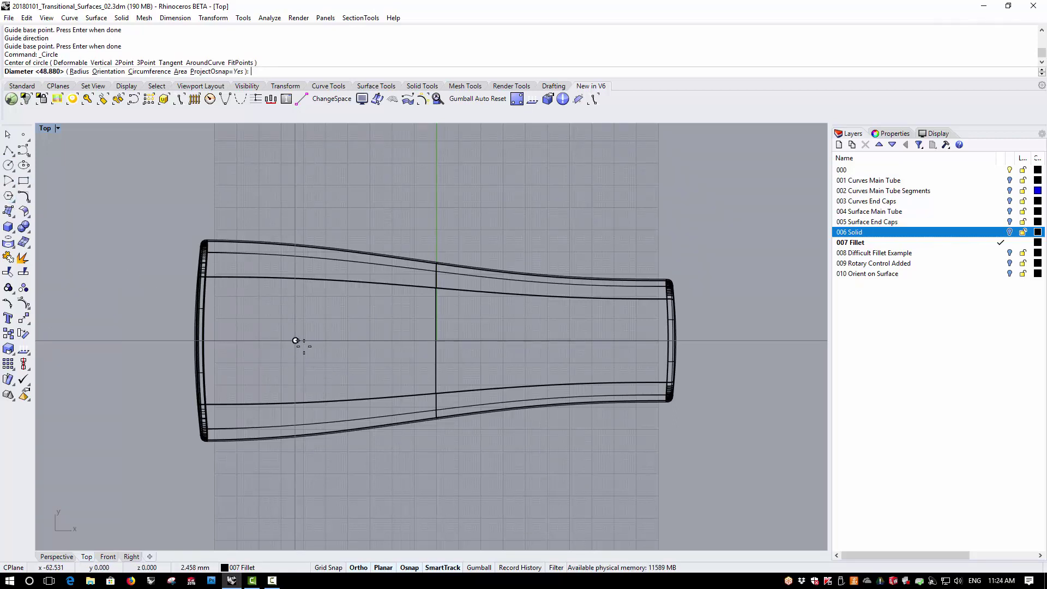
left_click(348, 373)
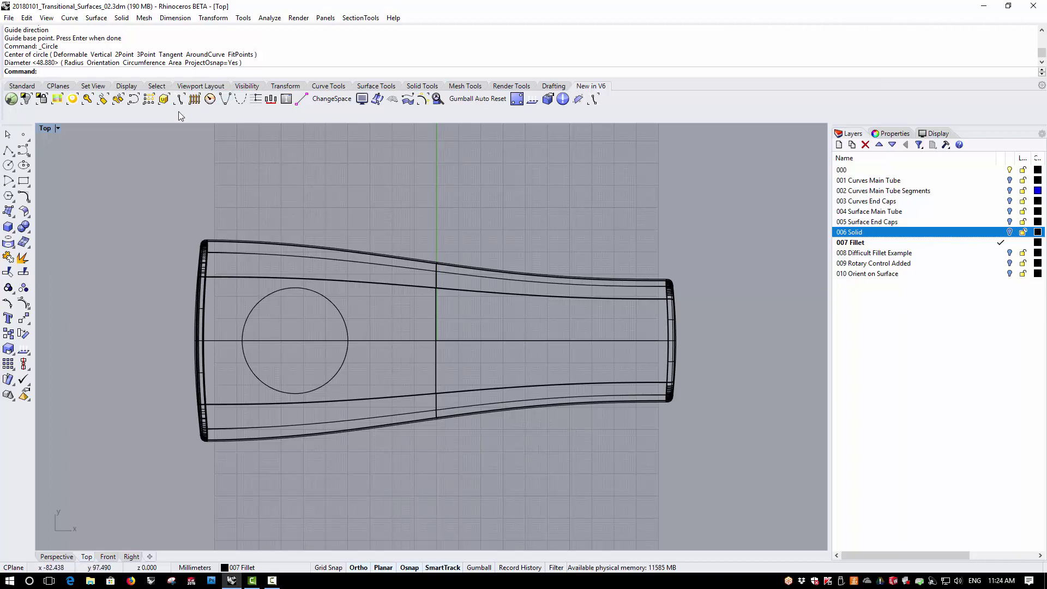
Add a diagonal guide anchored at the left end of the upper edge.
left_click(257, 100)
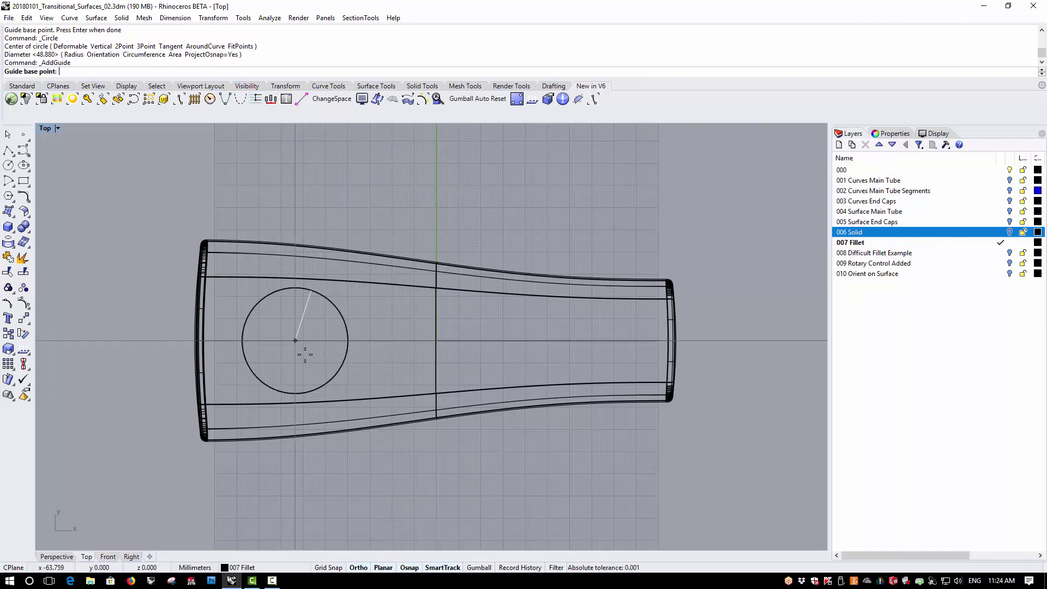
left_click(210, 278)
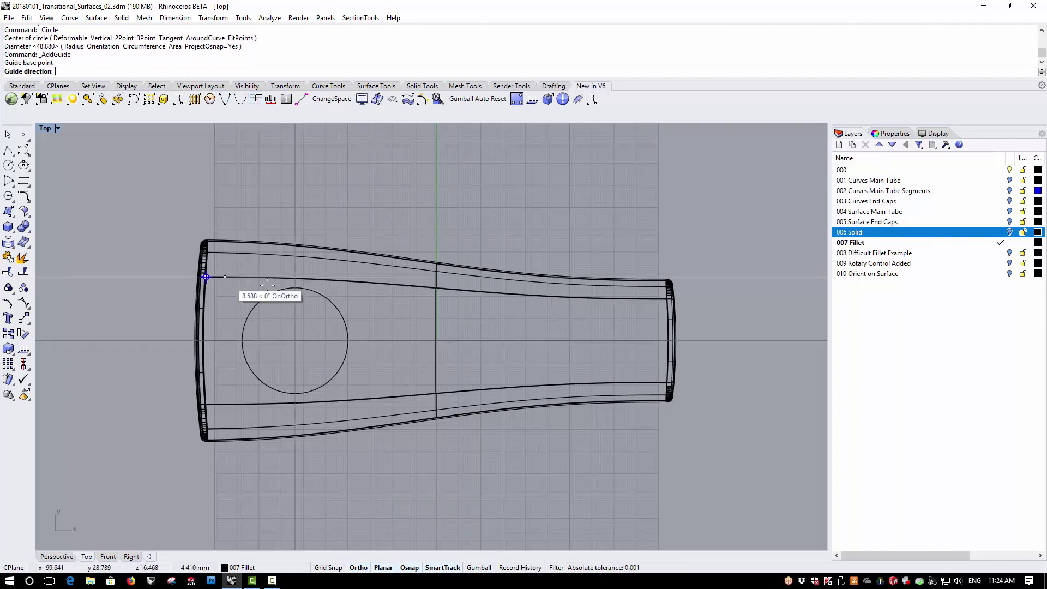
left_click(666, 299)
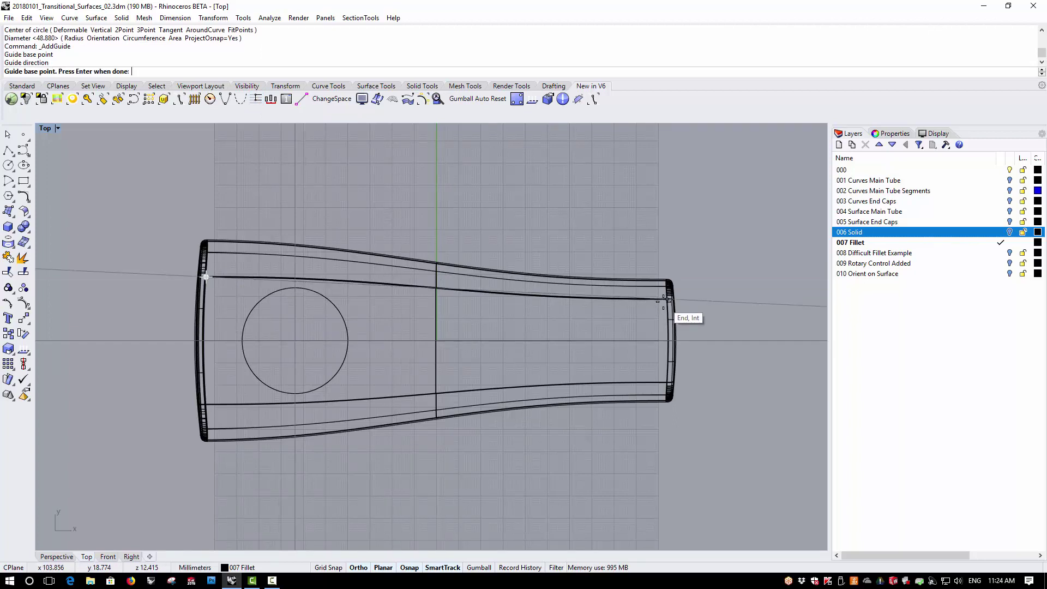
key("Return")
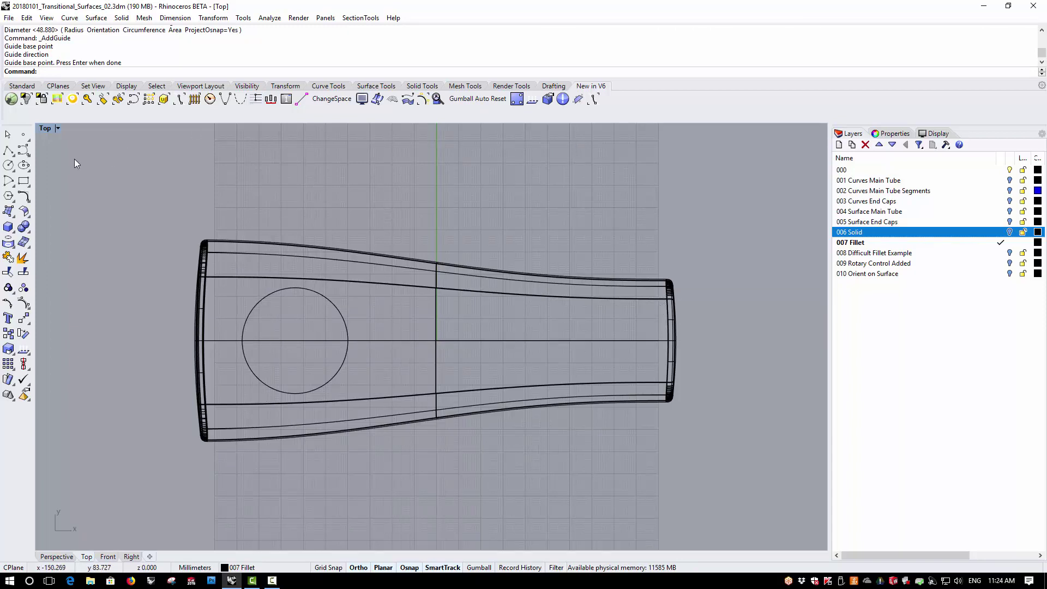
Remove the diagonal and horizontal guides, then clear the rest with RemoveAll.
right_click(253, 100)
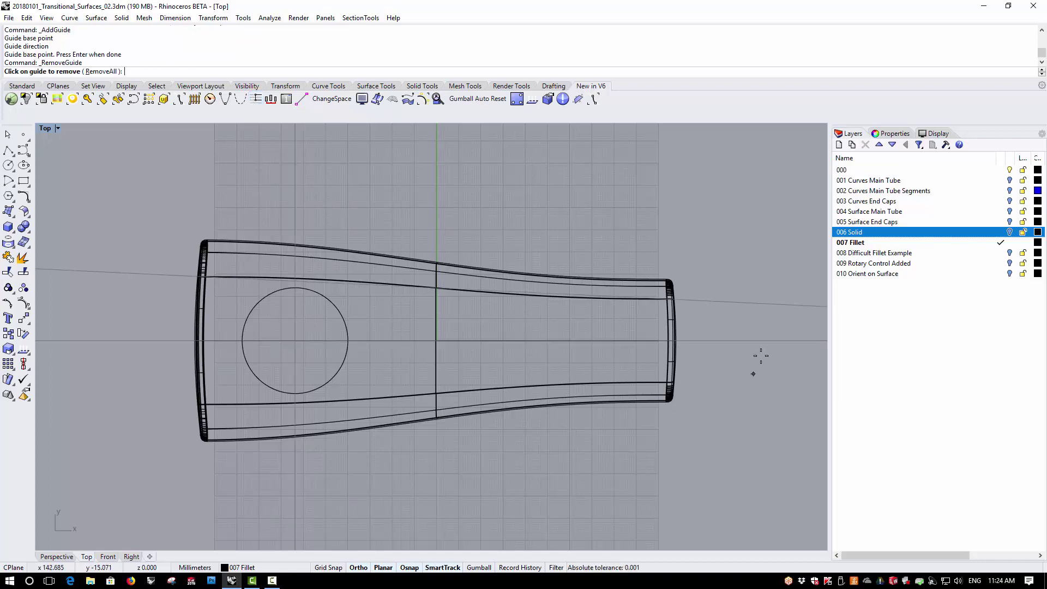
left_click(755, 303)
left_click(752, 341)
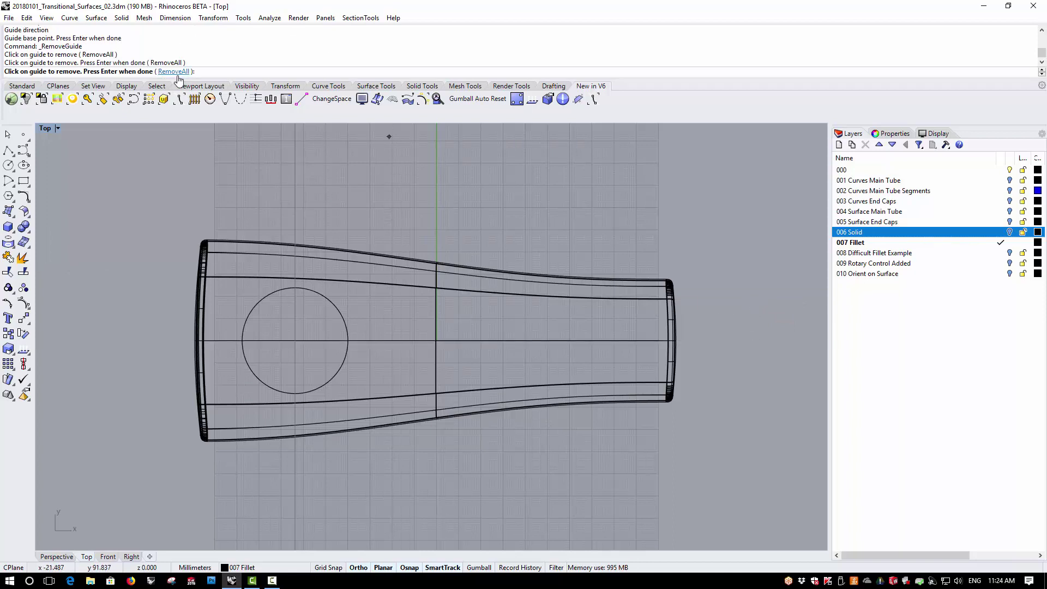
left_click(175, 72)
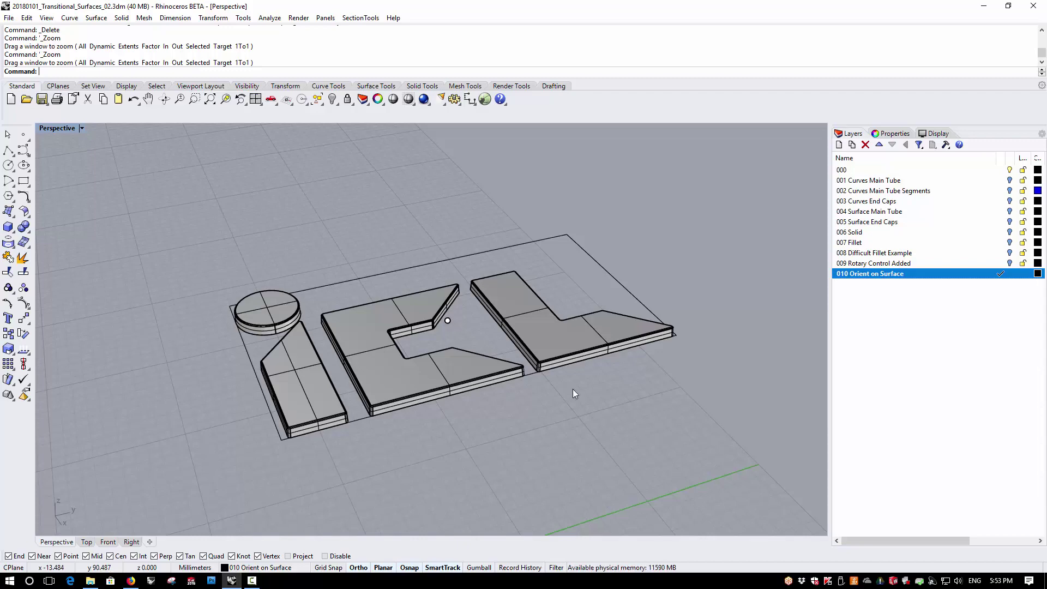
Start Orient On Surface and select the four logo solids.
scroll(577, 389, "down", 4)
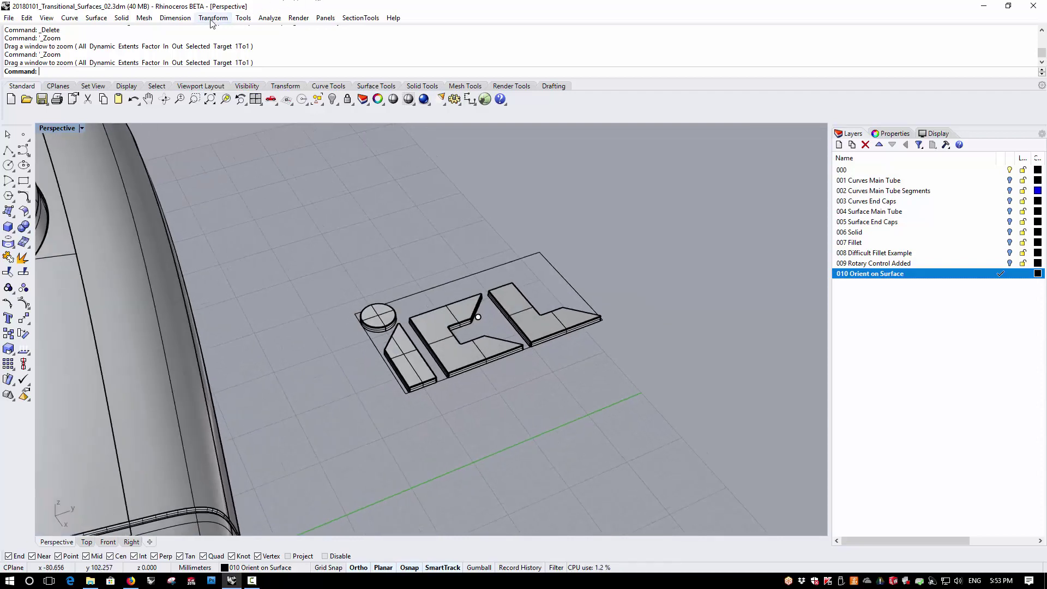
left_click(212, 17)
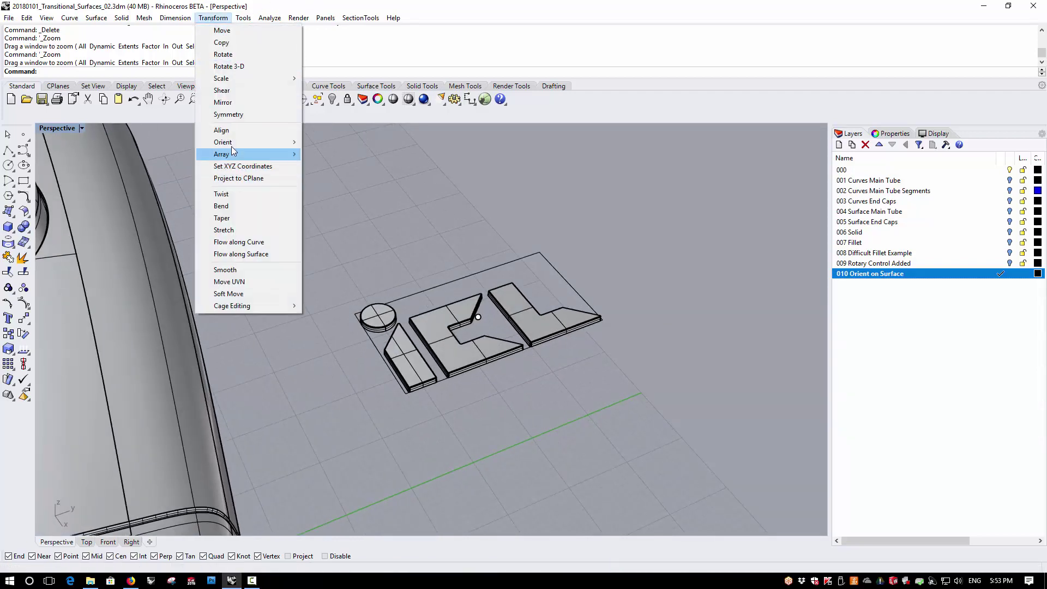
mouse_move(246, 143)
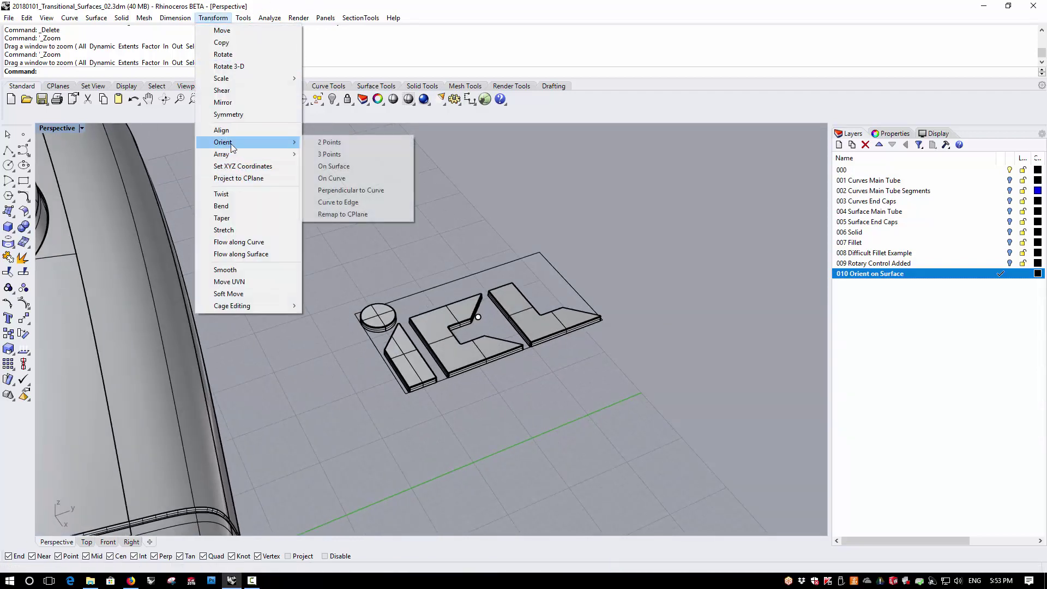
left_click(336, 166)
left_click(479, 359)
key("Return")
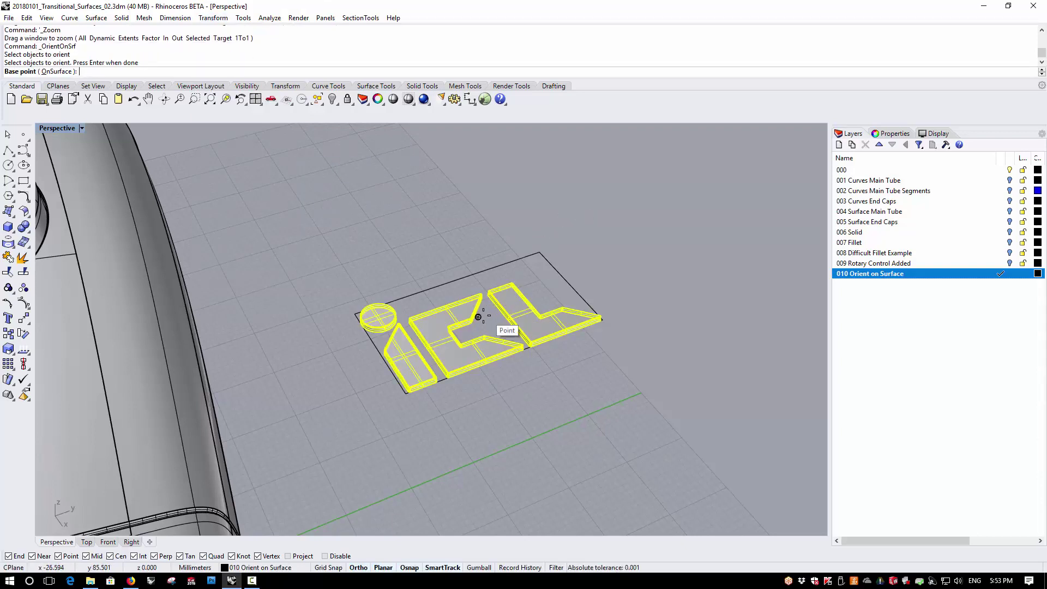
Pick the logo's base and reference points, then target the controller's top surface.
left_click(482, 316)
left_click(461, 289)
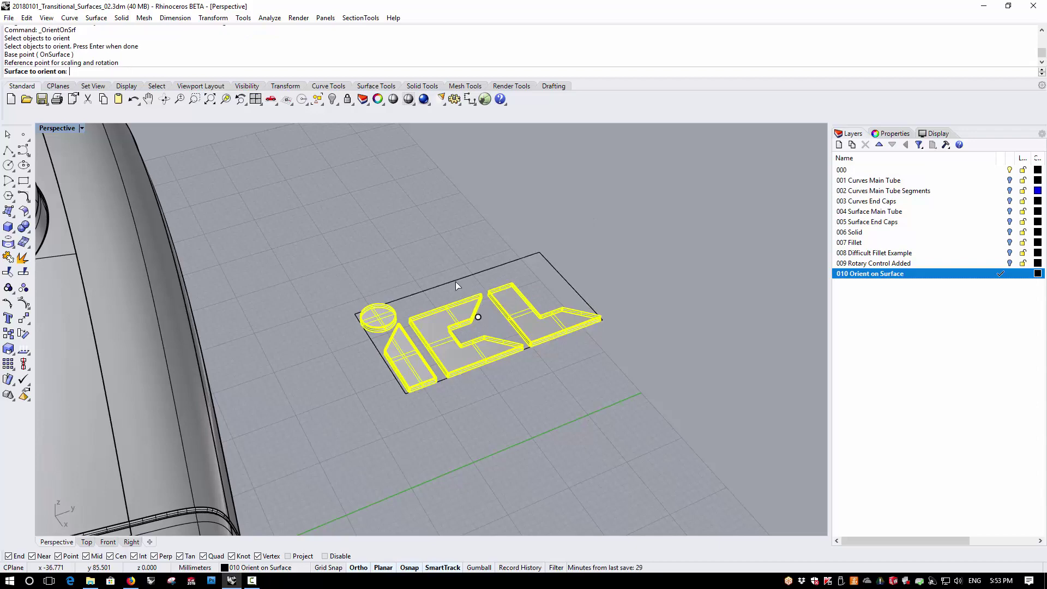
scroll(464, 305, "down", 5)
right_click_drag(479, 349, 414, 349)
scroll(360, 348, "up", 5)
left_click(359, 345)
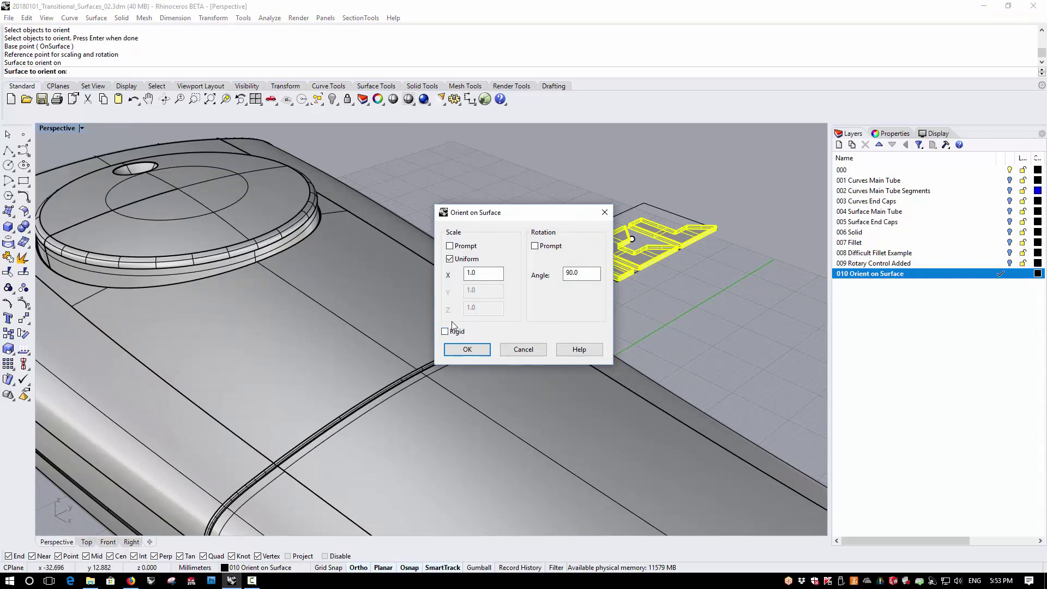
Place a trial logo copy on the controller's top at 90° rotation and inspect it.
left_click(467, 349)
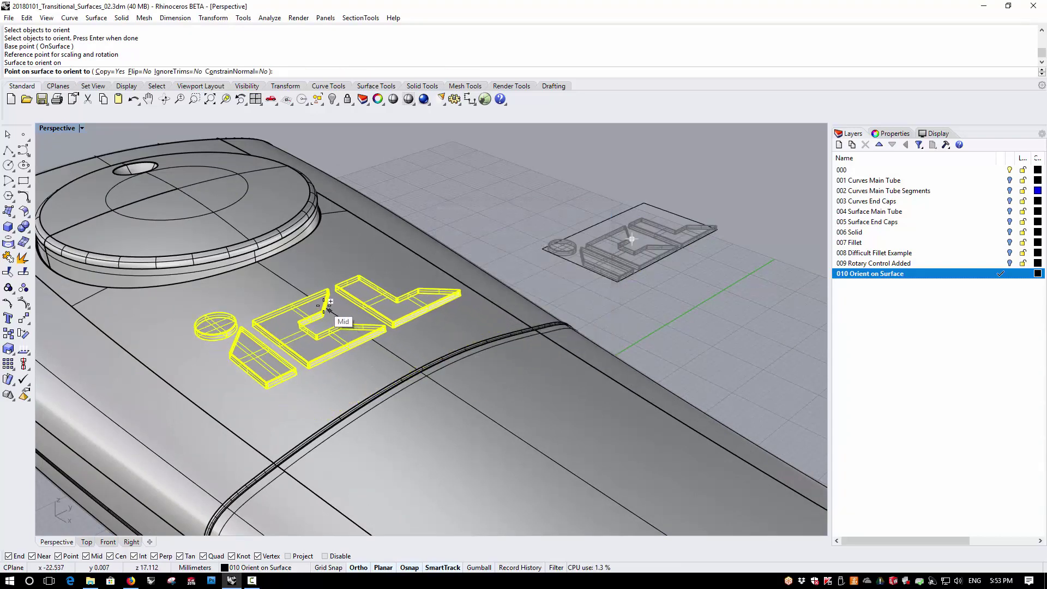
left_click(330, 310)
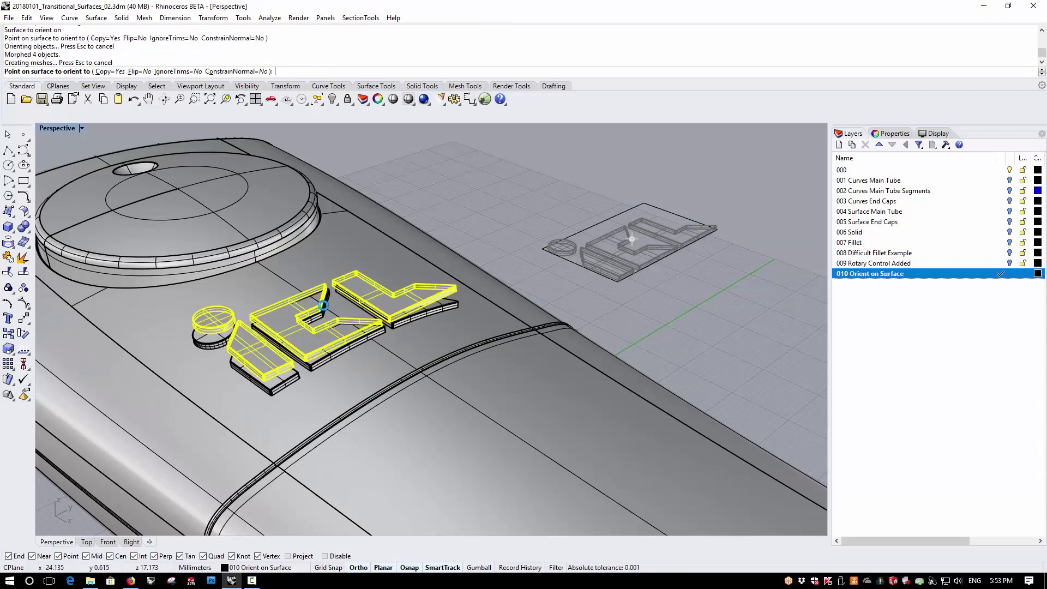
key("Return")
mouse_move(330, 310)
right_mouse_down()
mouse_move(369, 391)
mouse_move(390, 369)
mouse_move(326, 333)
mouse_move(357, 327)
mouse_move(306, 303)
mouse_move(373, 354)
mouse_move(351, 299)
mouse_move(313, 309)
right_mouse_up()
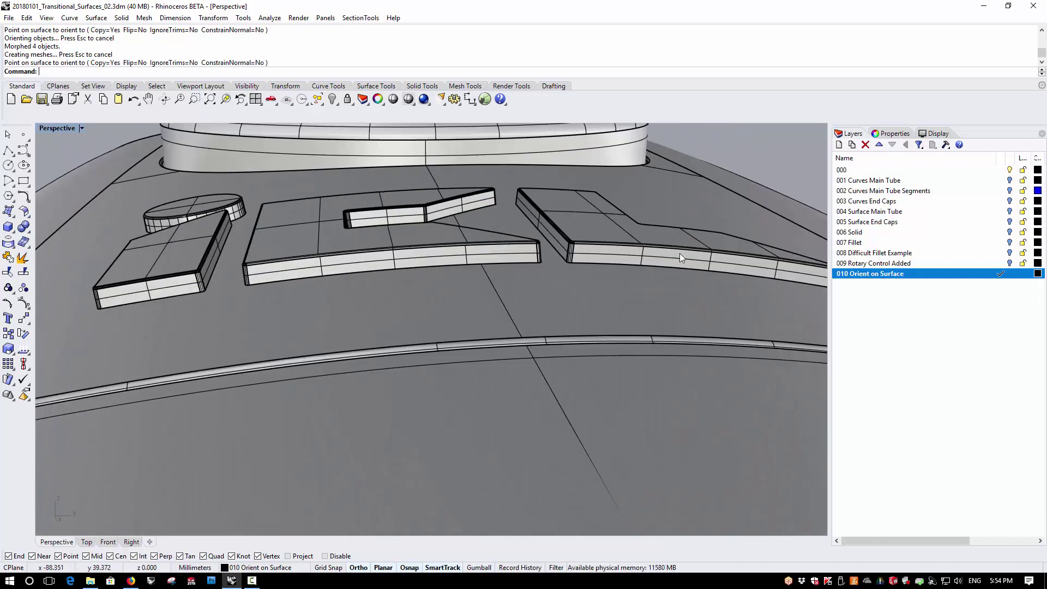
scroll(229, 301, "down", 2)
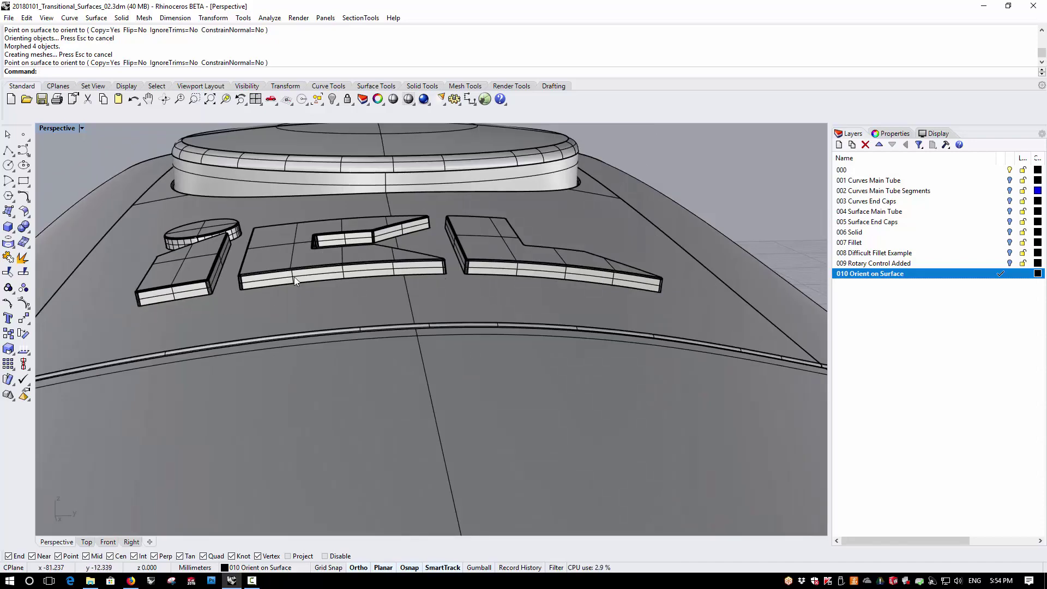
scroll(155, 297, "up", 2)
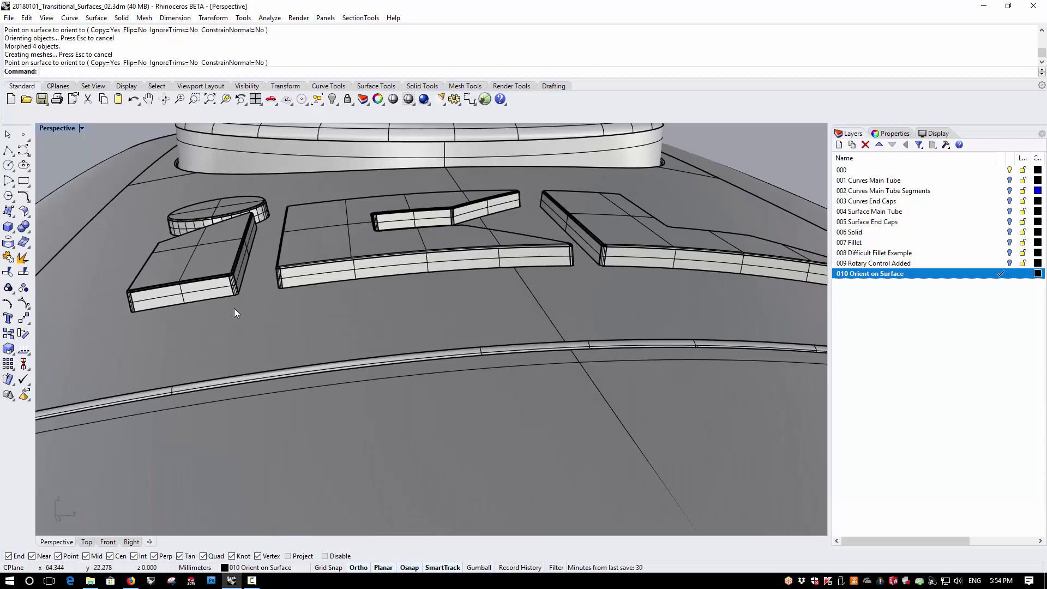
key("Home")
key("Home")
key("Home")
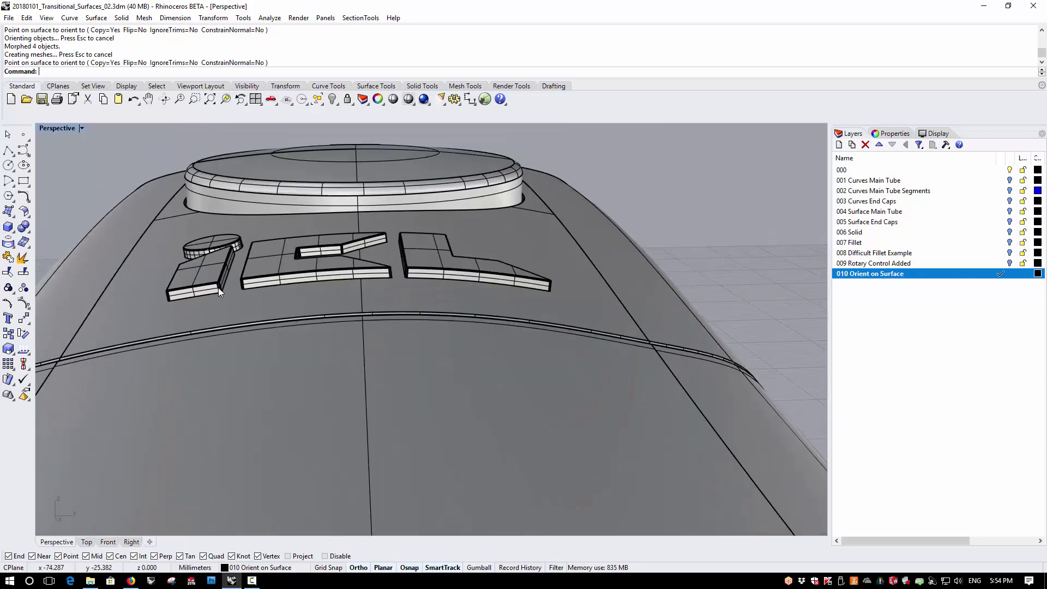
scroll(424, 208, "up", 2)
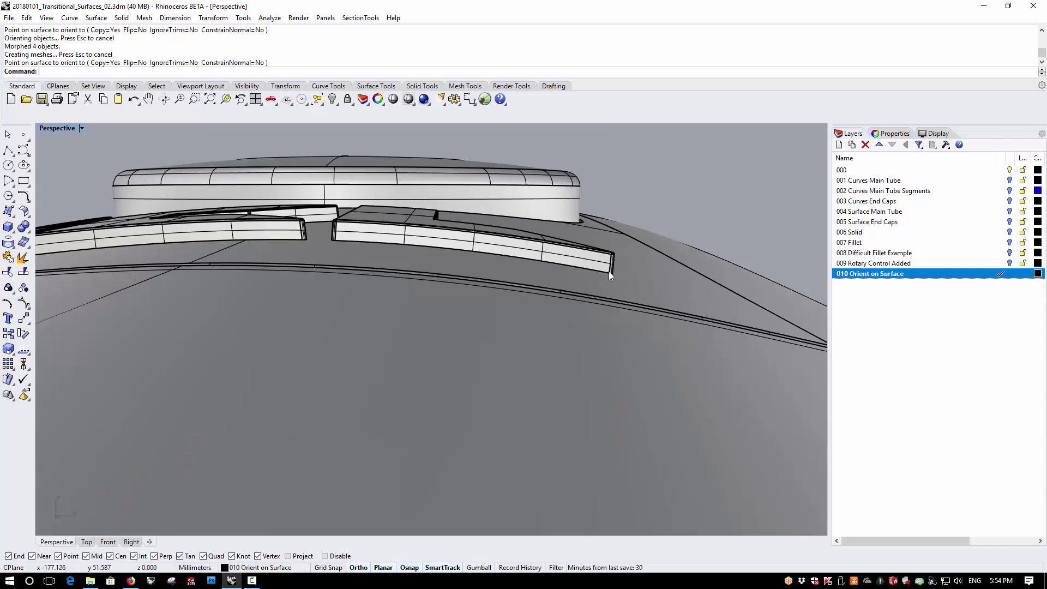
right_click_drag(476, 241, 439, 319)
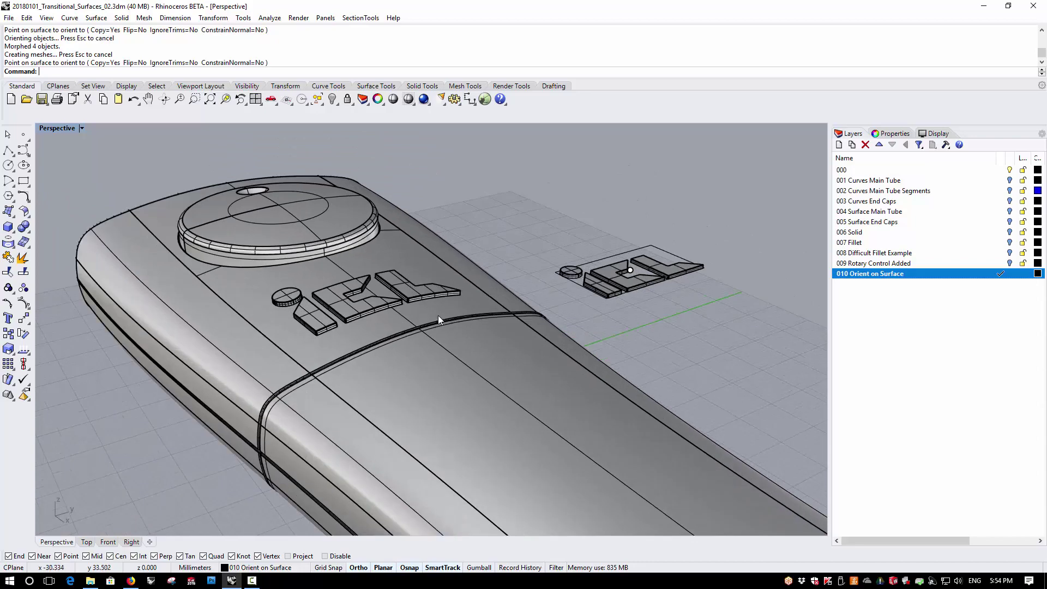
Delete the four trial logo solids, leaving the flat originals on the construction plane.
left_click(346, 309)
key("Delete")
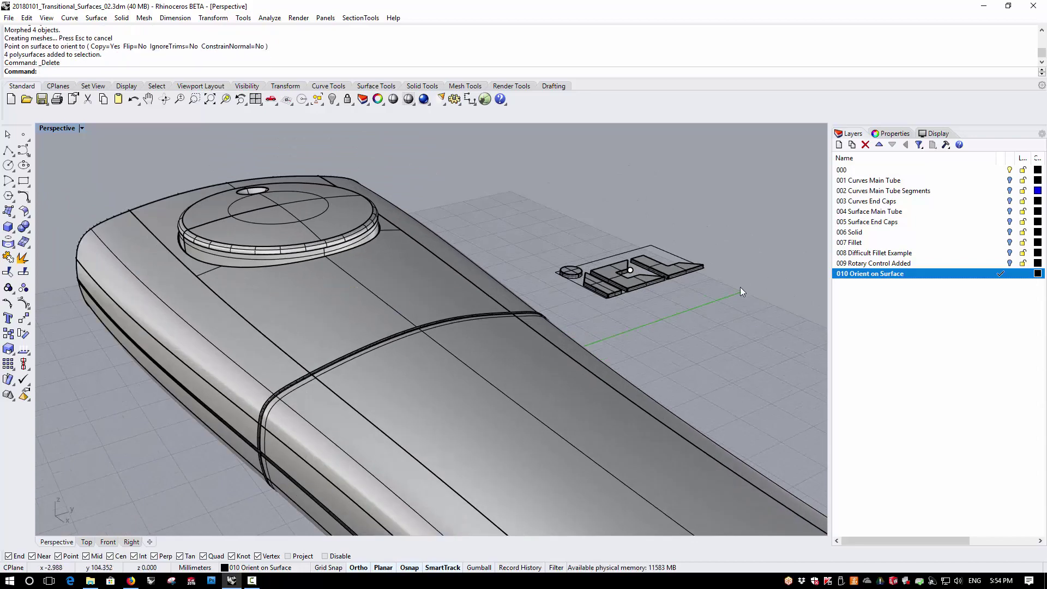
right_click_drag(731, 289, 688, 259)
scroll(688, 260, "up", 5)
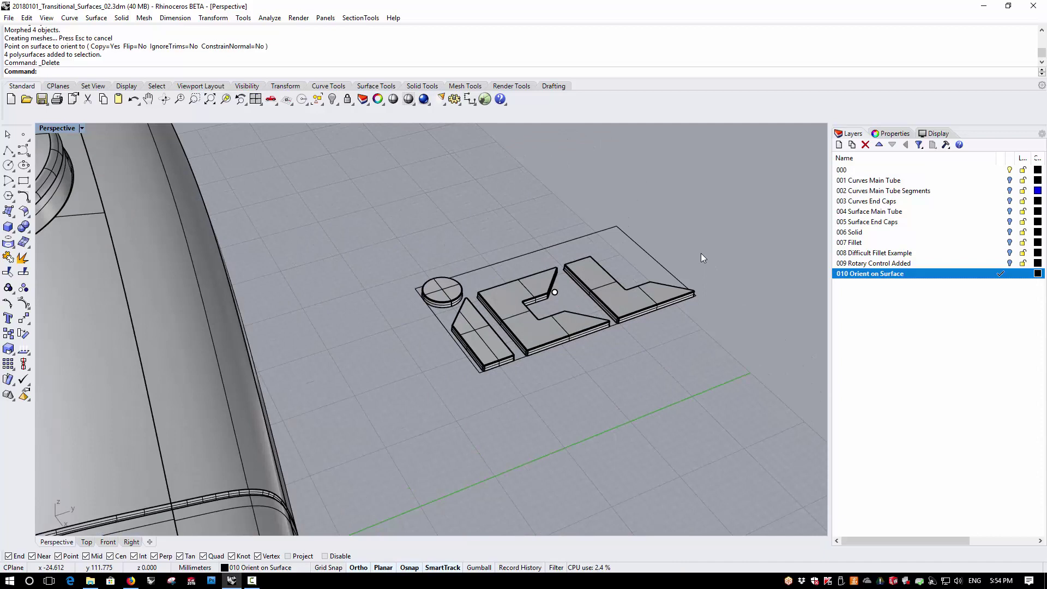
Start Orient on Surface for all four logo solids, picking the centre base point and reference point.
left_click(222, 20)
mouse_move(251, 143)
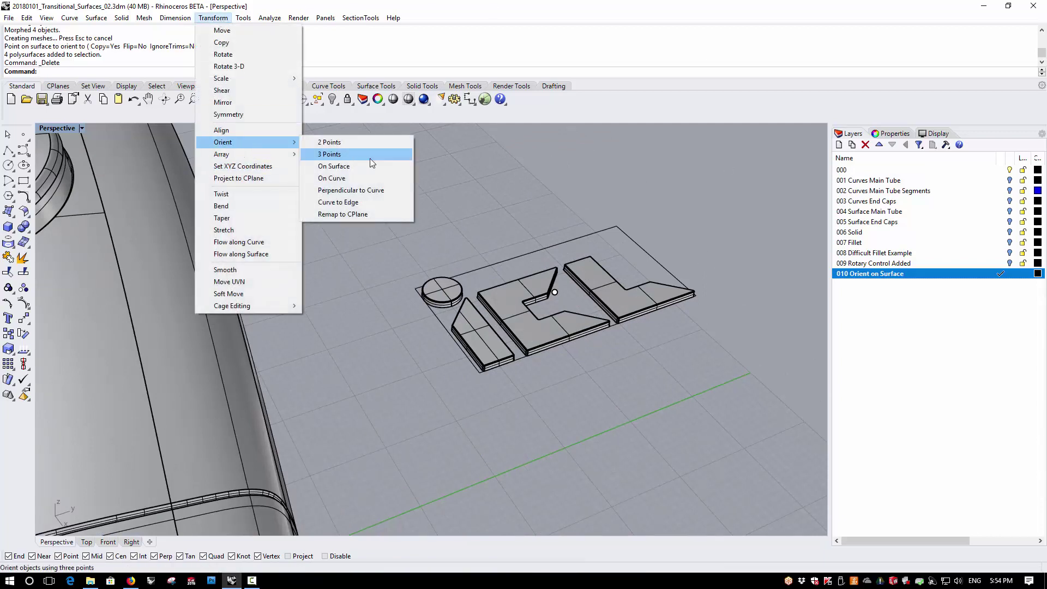
left_click(374, 165)
scroll(642, 293, "up", 2)
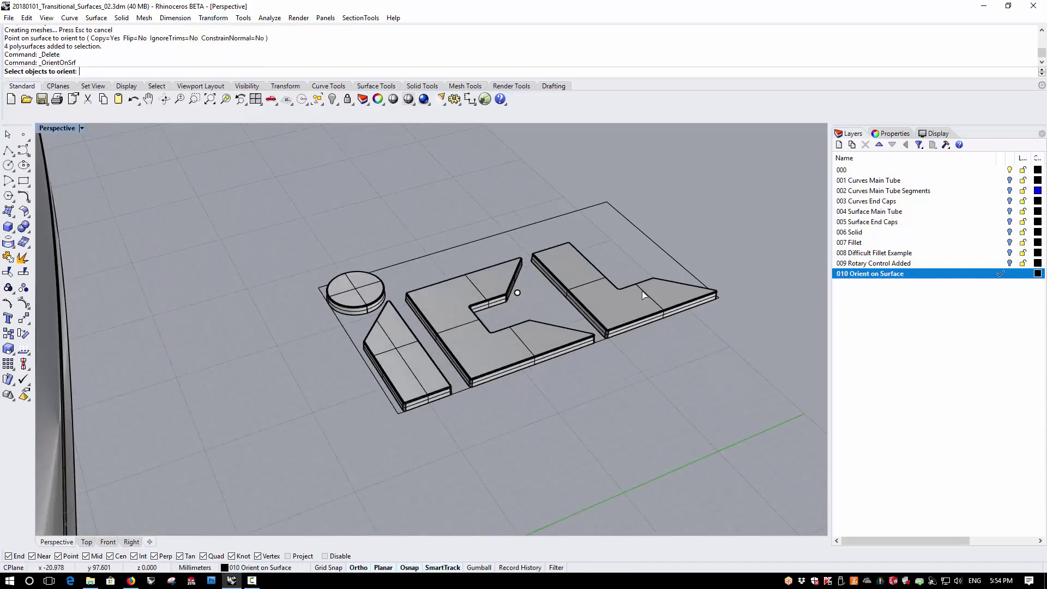
key("ctrl+a")
key("Return")
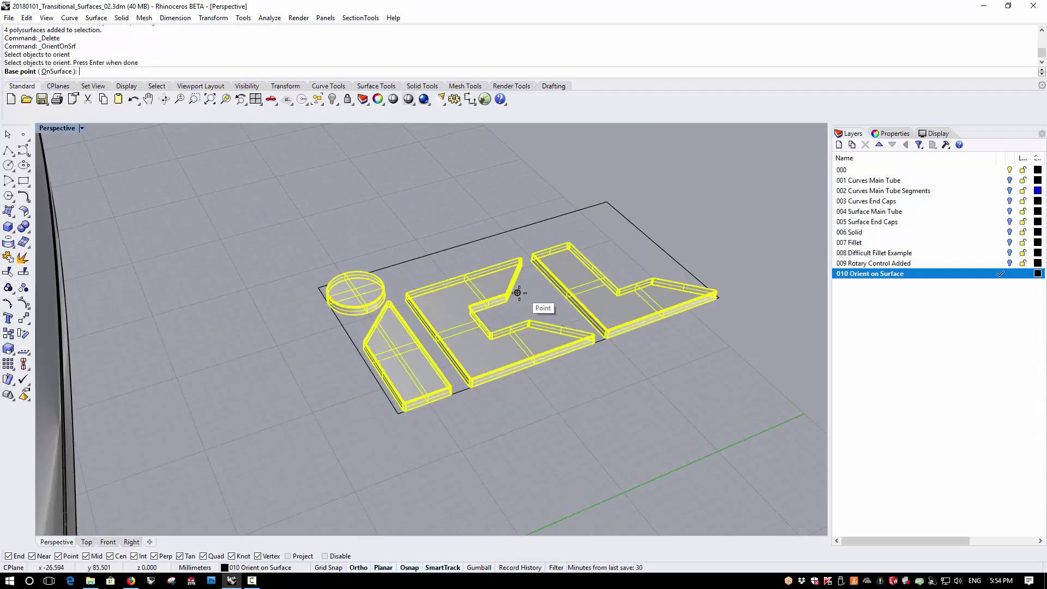
left_click(518, 293)
left_click(502, 194)
Target the controller's top with 90° rotation and ConstrainNormal=Yes, placing the oriented copy.
scroll(578, 289, "down", 5)
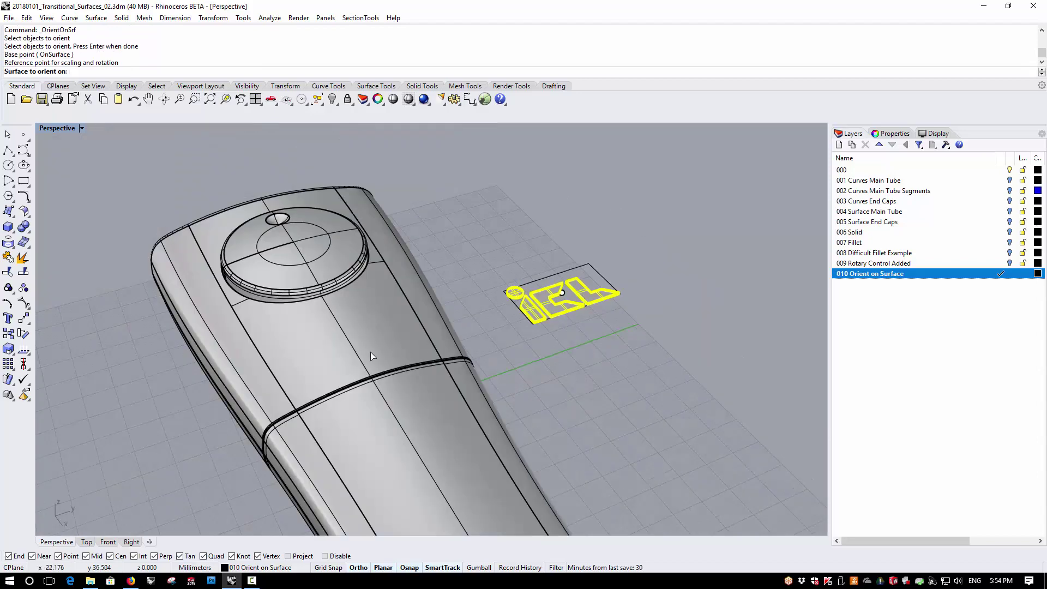
left_click(334, 347)
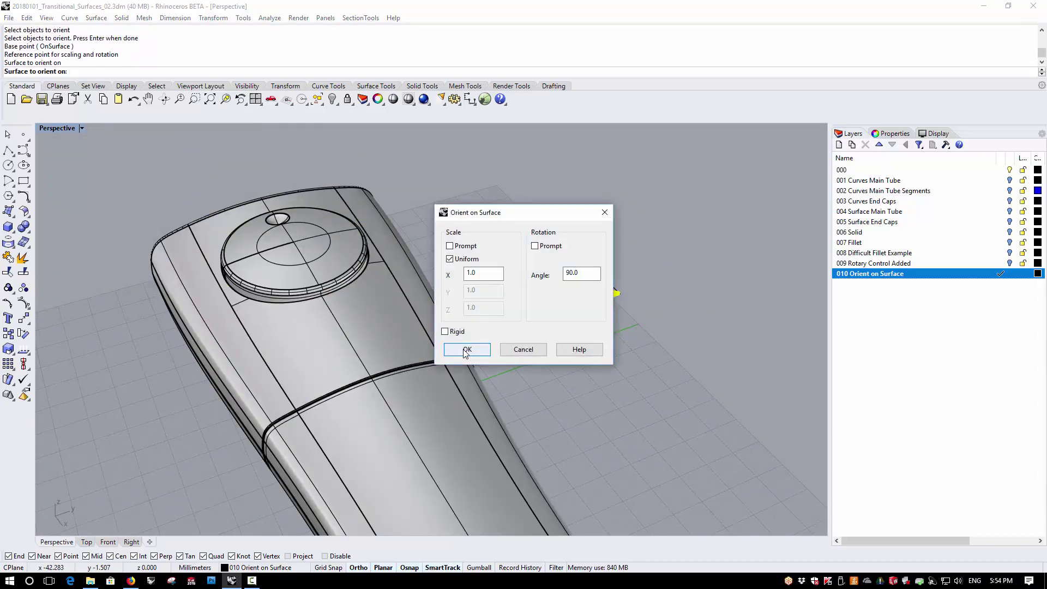
left_click(466, 350)
scroll(398, 346, "up", 5)
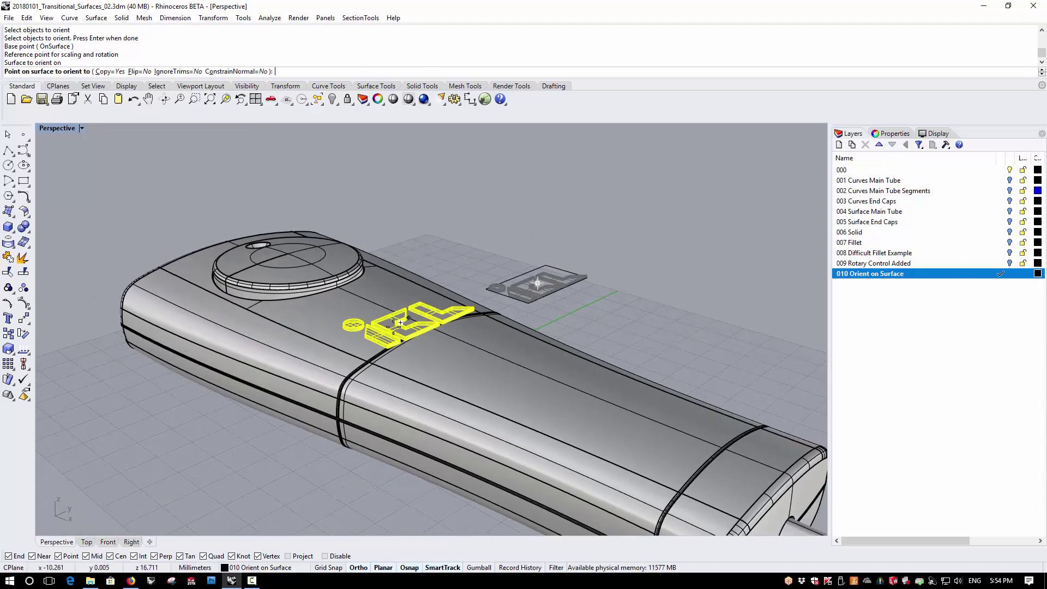
left_click(246, 72)
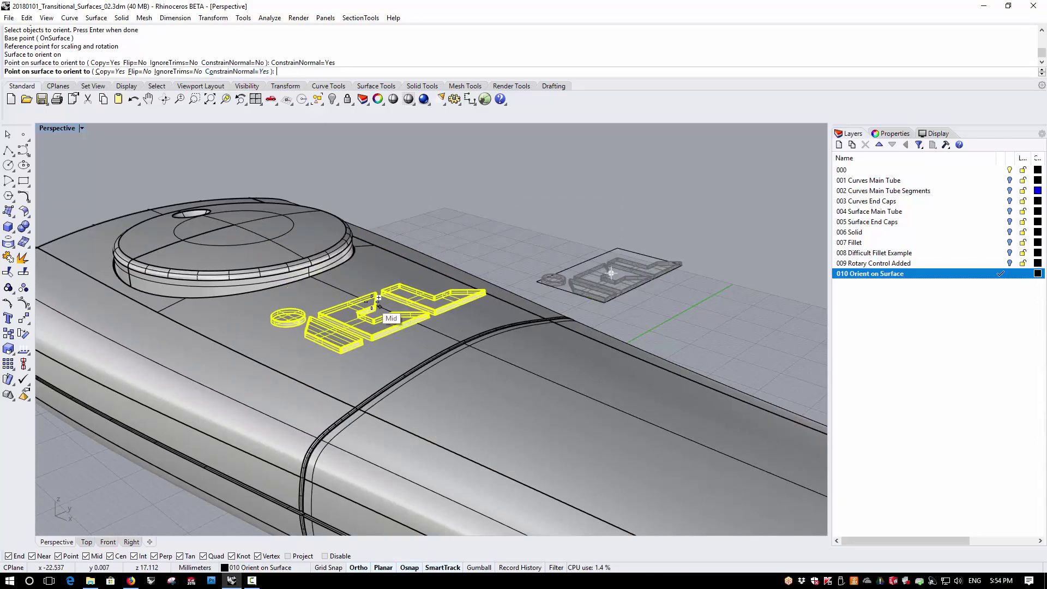
left_click(370, 304)
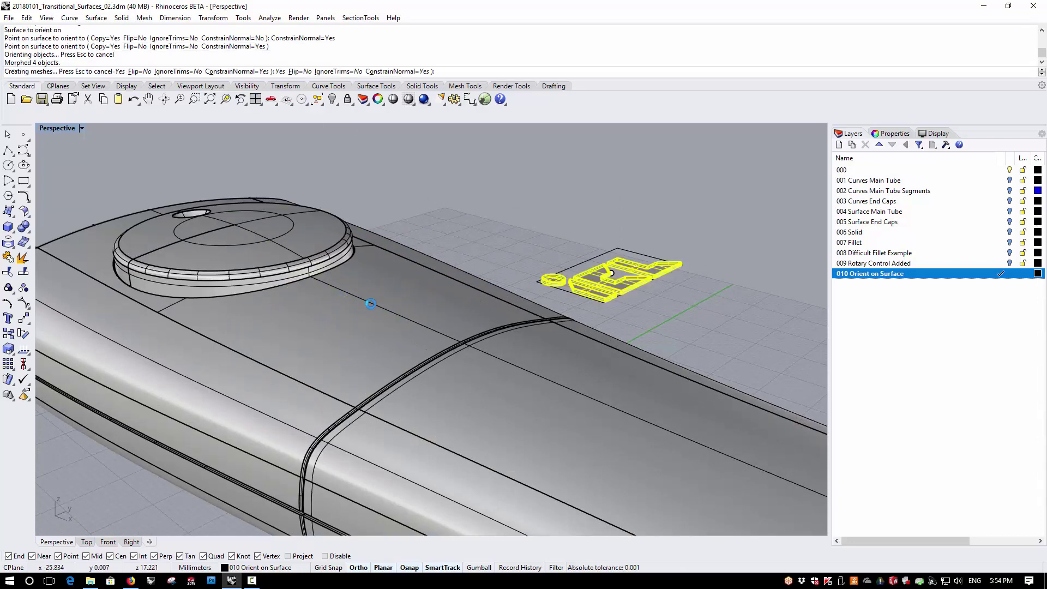
key("Return")
right_click_drag(376, 303, 243, 276)
right_click_drag(270, 309, 267, 206)
scroll(198, 231, "up", 5)
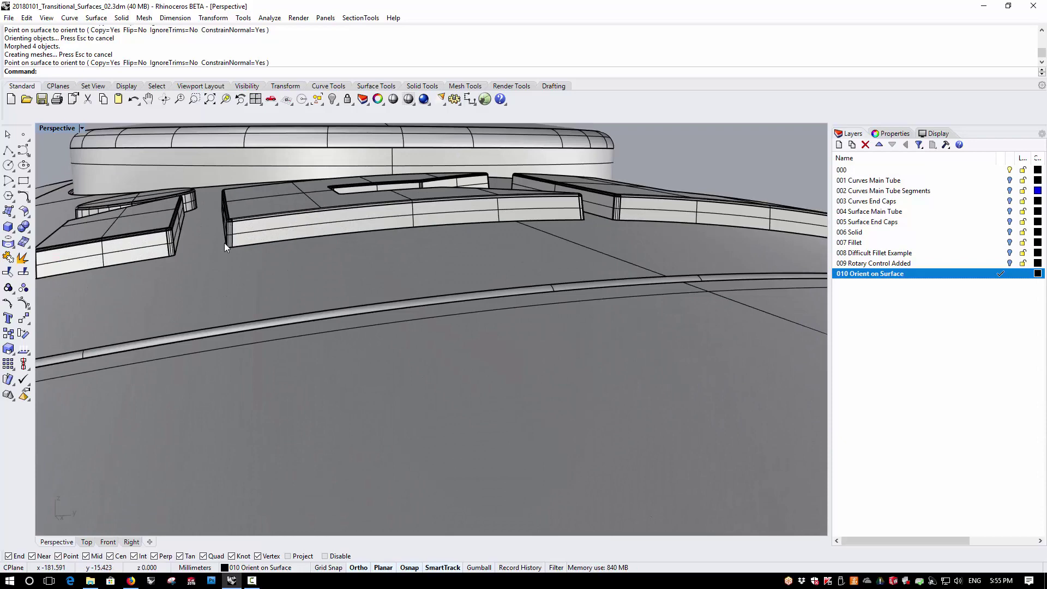
right_click_drag(577, 186, 394, 229)
scroll(395, 228, "up", 5)
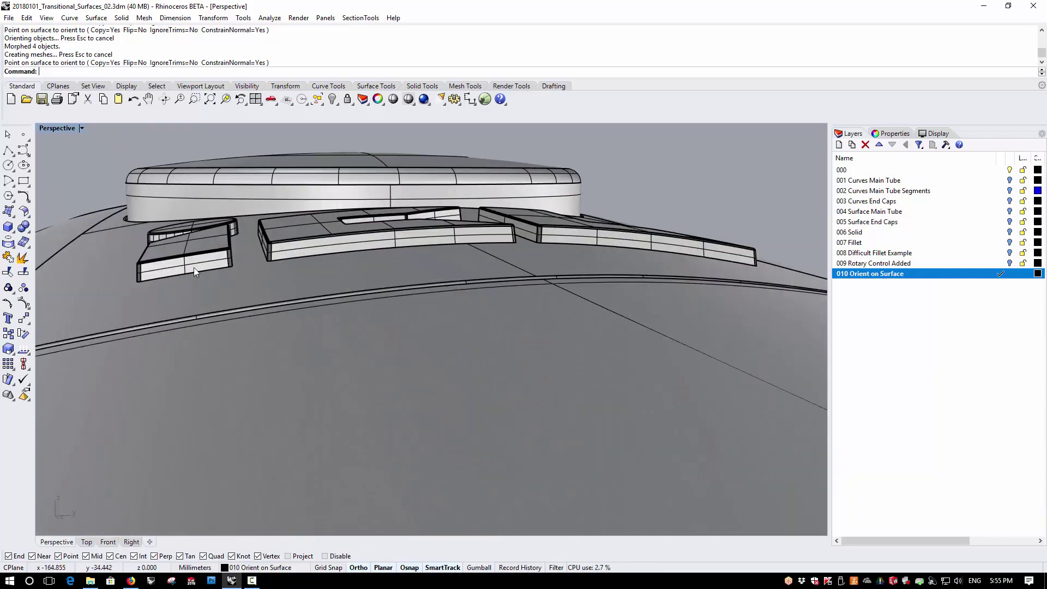
right_click_drag(674, 324, 636, 252)
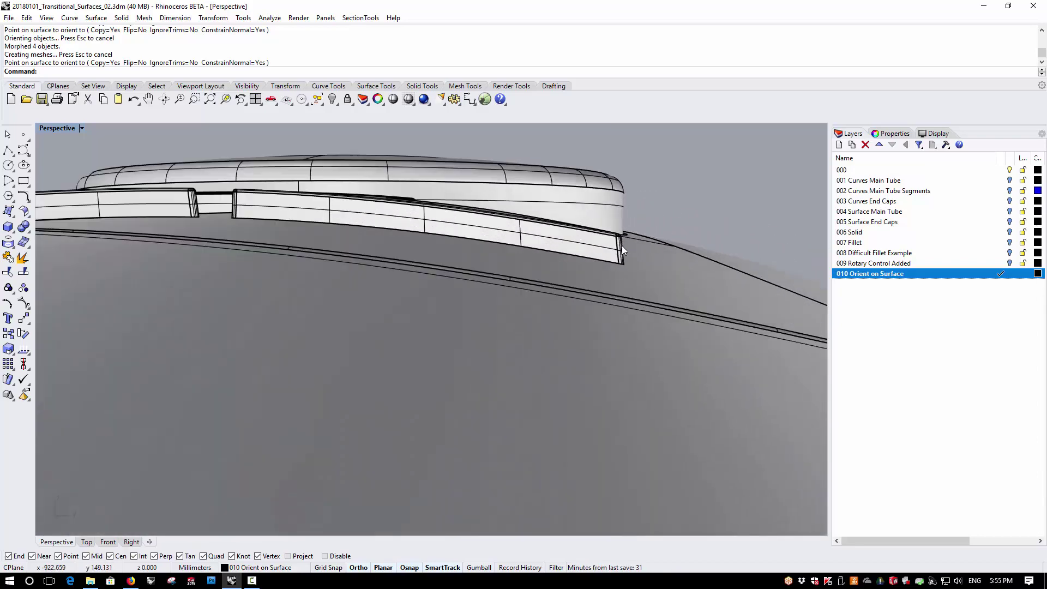
scroll(622, 246, "up", 10)
right_click_drag(416, 236, 466, 261)
scroll(467, 260, "down", 2)
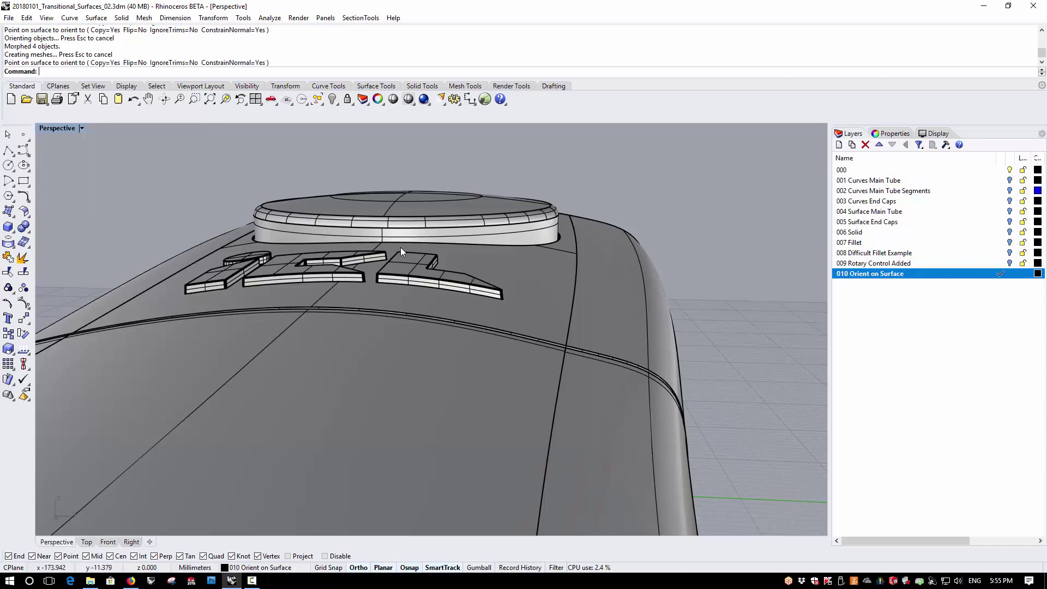
right_click_drag(383, 258, 532, 379)
scroll(532, 378, "up", 2)
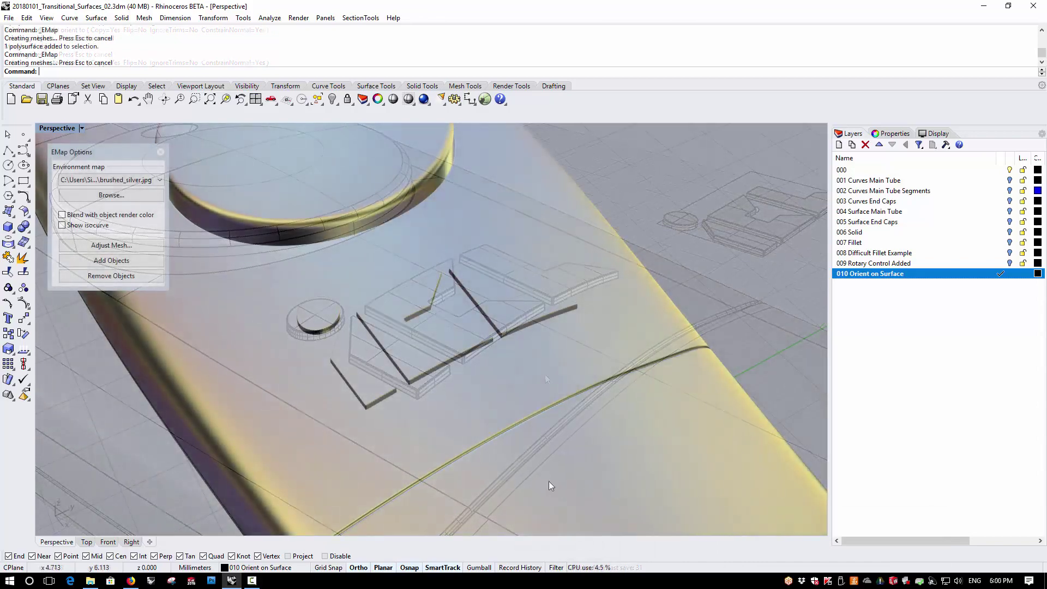
Check the tube's reflections, then close the EMap display options.
right_click_drag(535, 460, 487, 437)
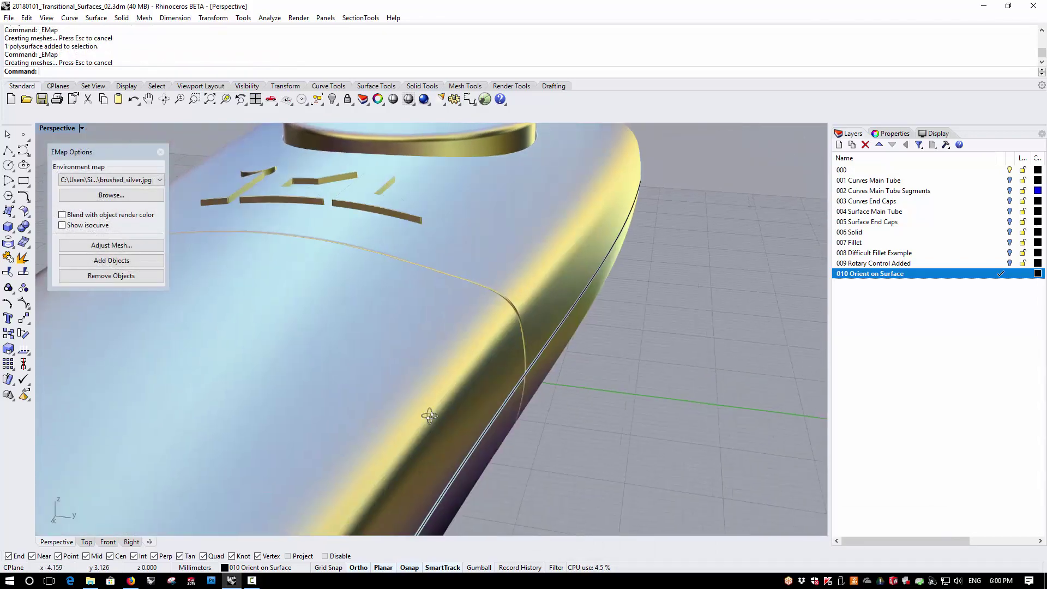
left_click(161, 153)
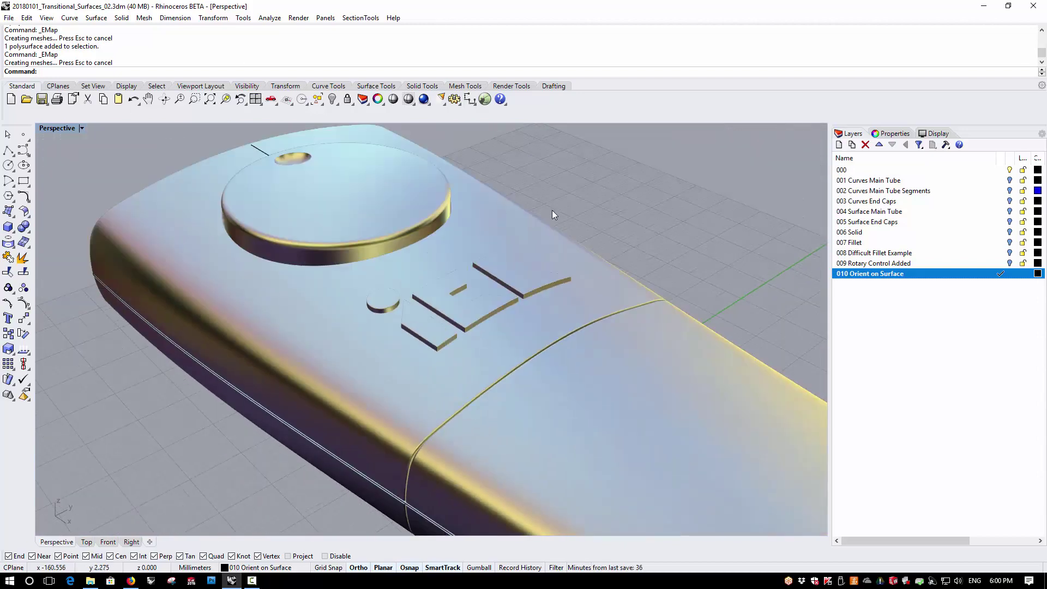
scroll(587, 186, "up", 5)
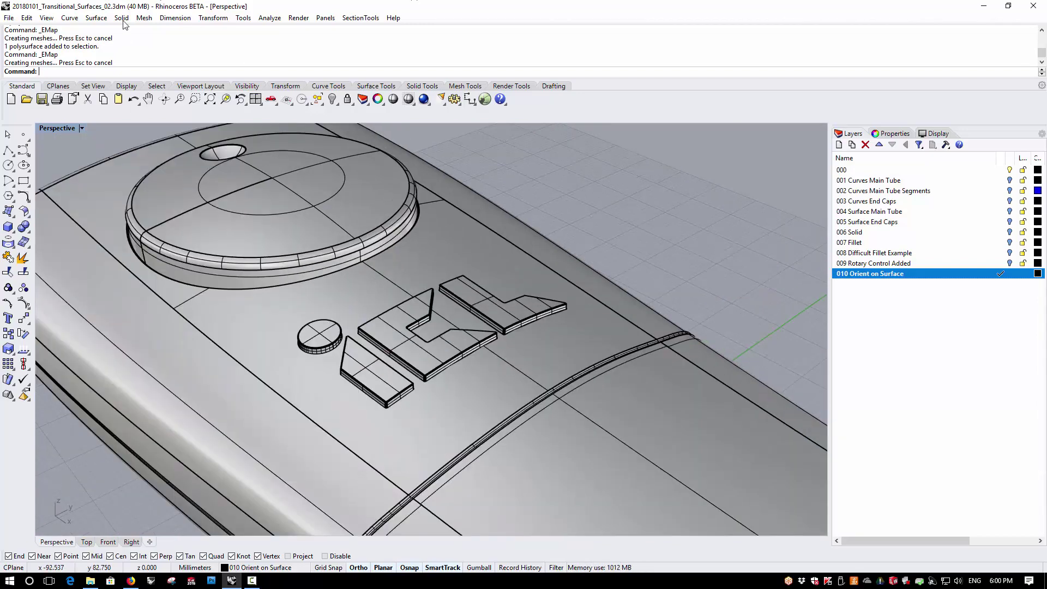
Boolean-union the disc, trapezoid, L-shaped and upper-right pieces with the controller body.
left_click(121, 17)
left_click(158, 325)
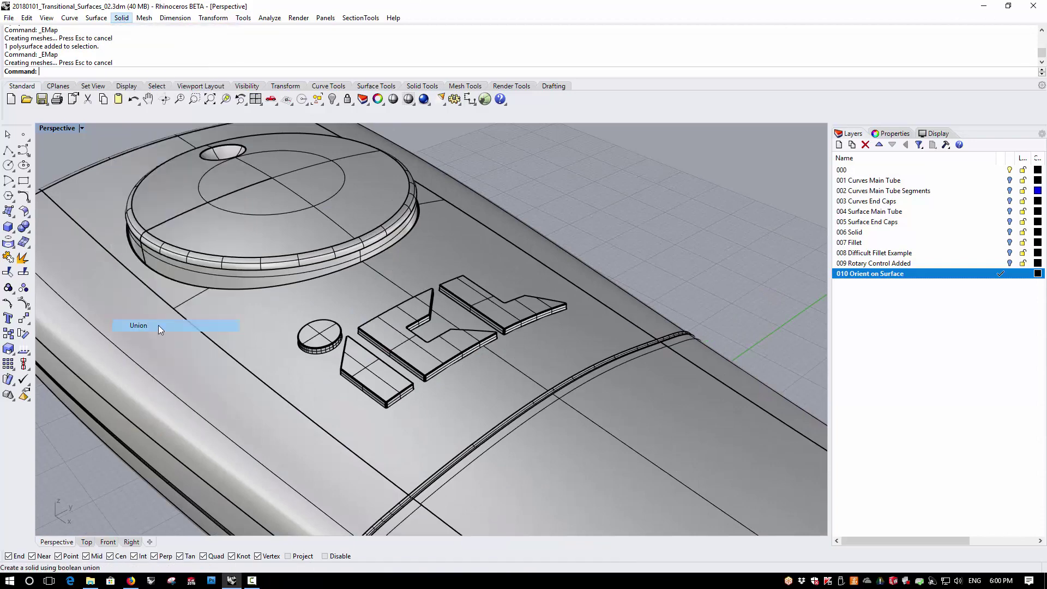
left_click(326, 339)
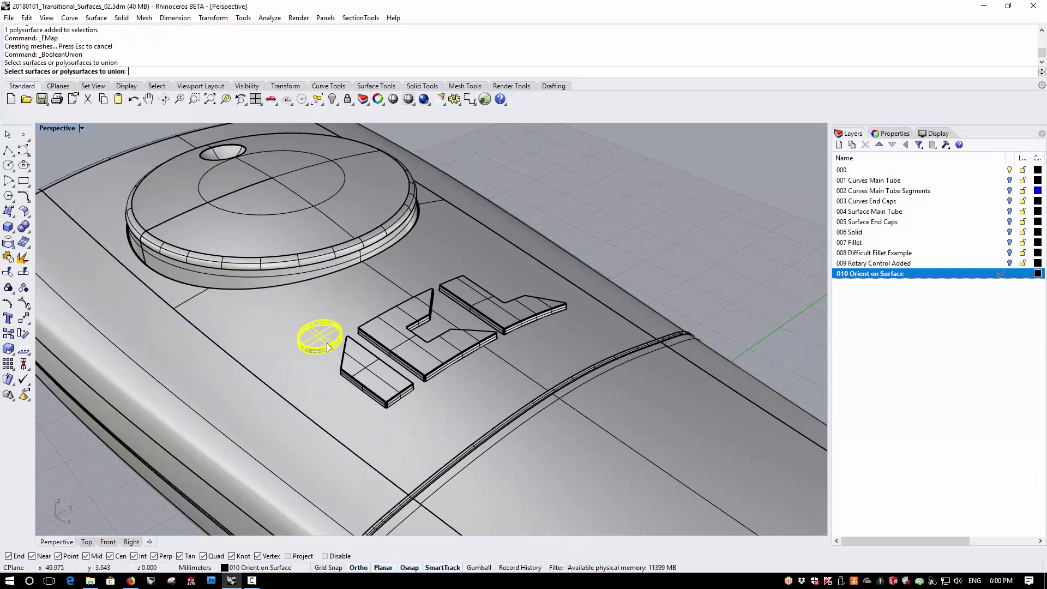
left_click(352, 365)
left_click(407, 347)
left_click(491, 306)
left_click(482, 362)
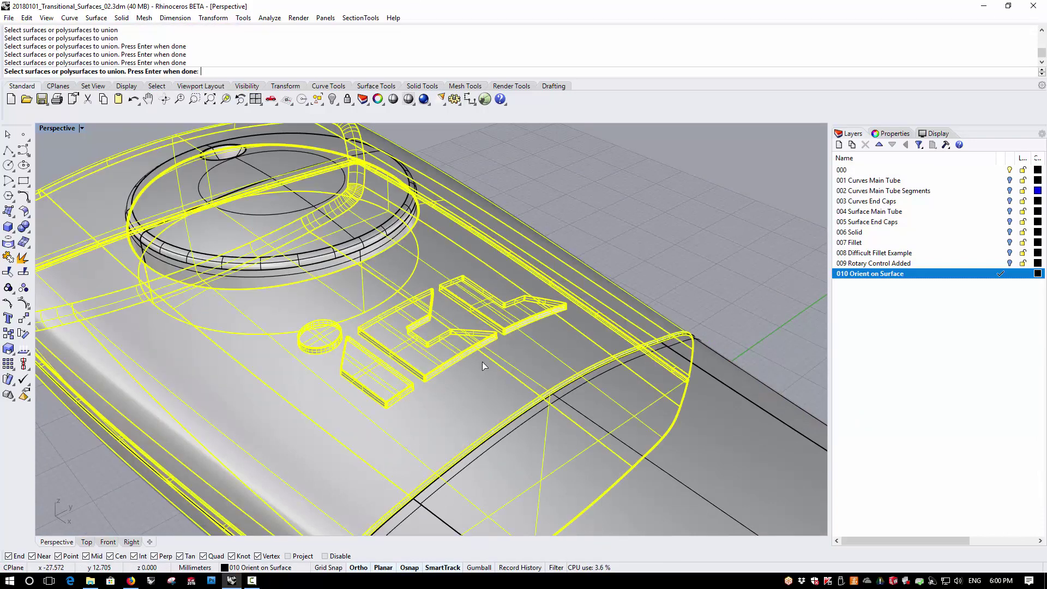
key("Return")
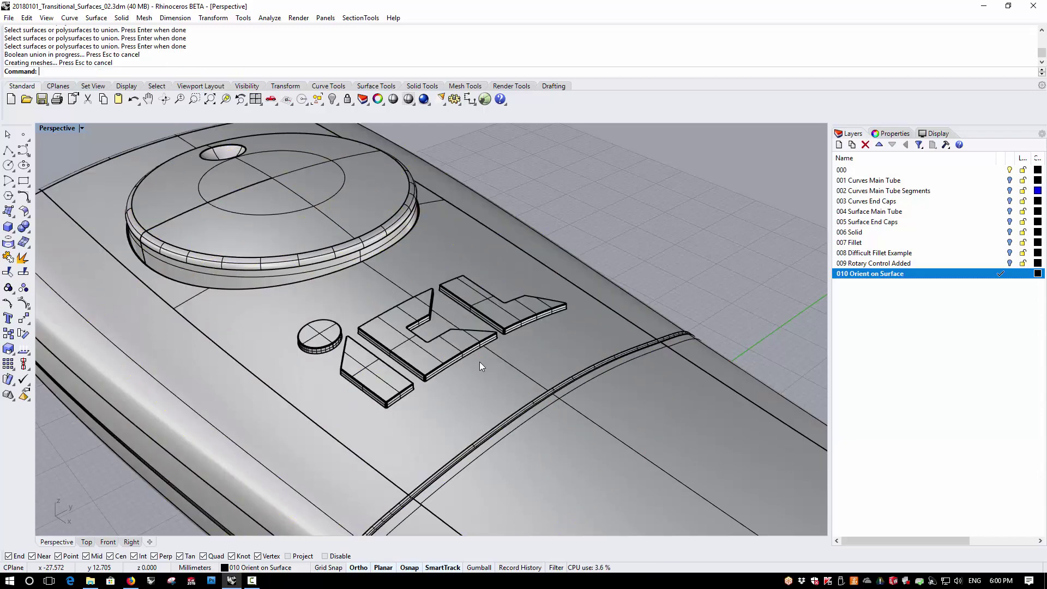
left_click(438, 339)
left_click(646, 220)
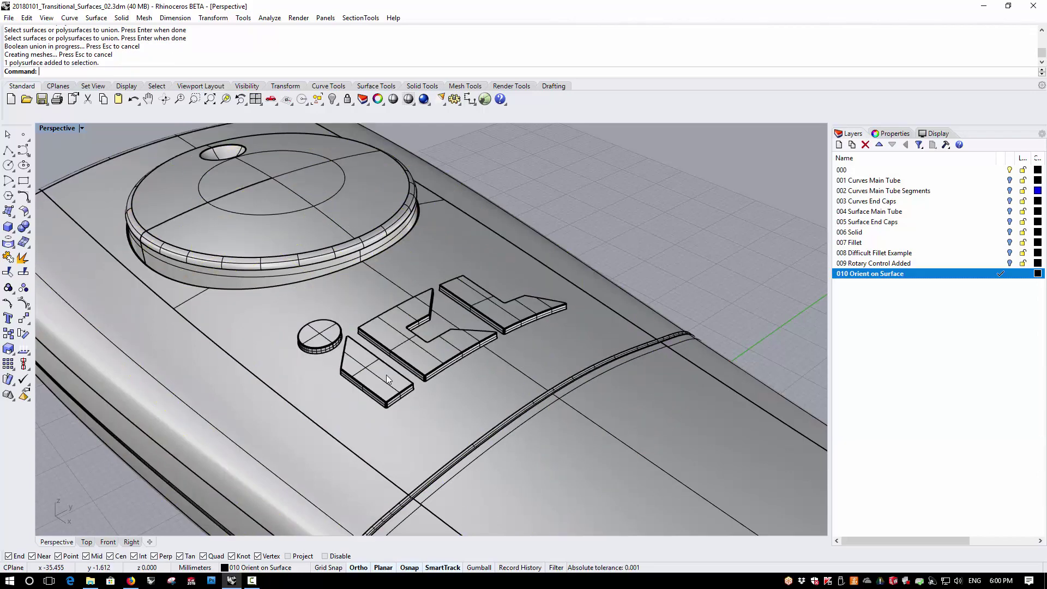
scroll(389, 374, "up", 6)
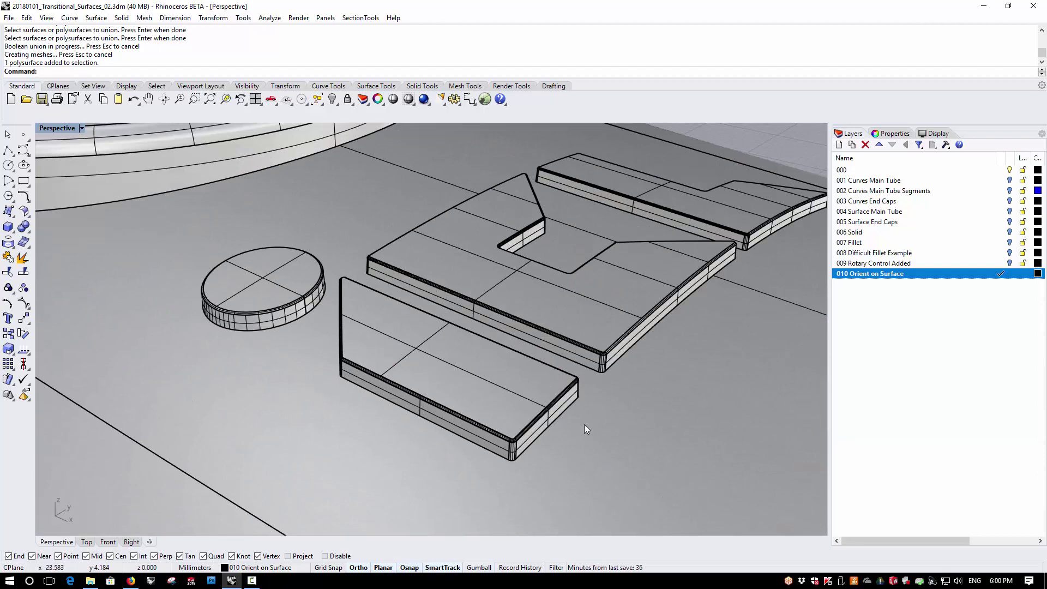
Fillet the trapezoid piece's base edge loop with radius 0.1.
left_click(122, 18)
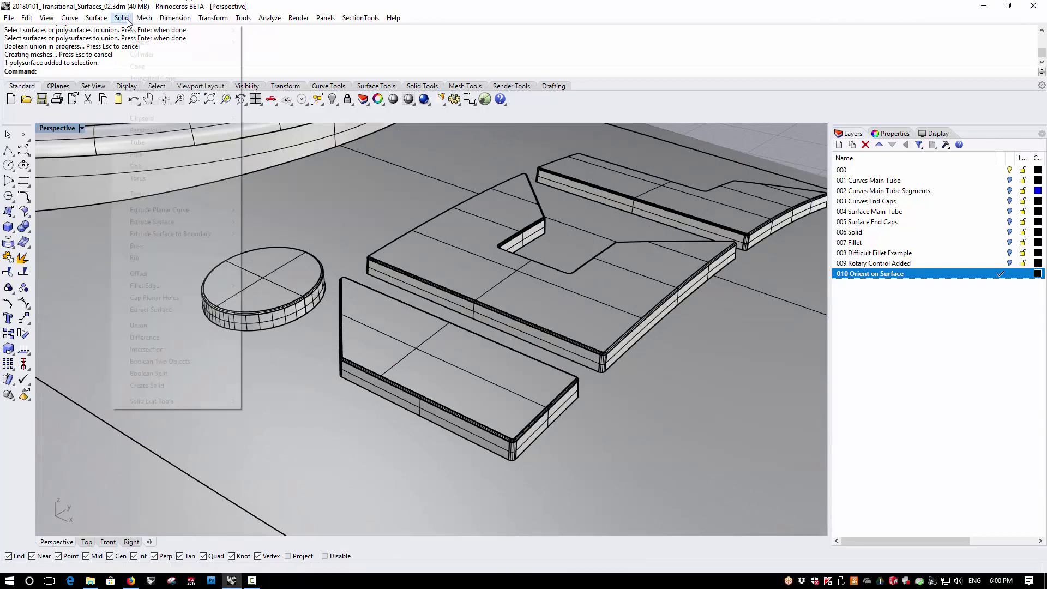
mouse_move(169, 285)
left_click(271, 287)
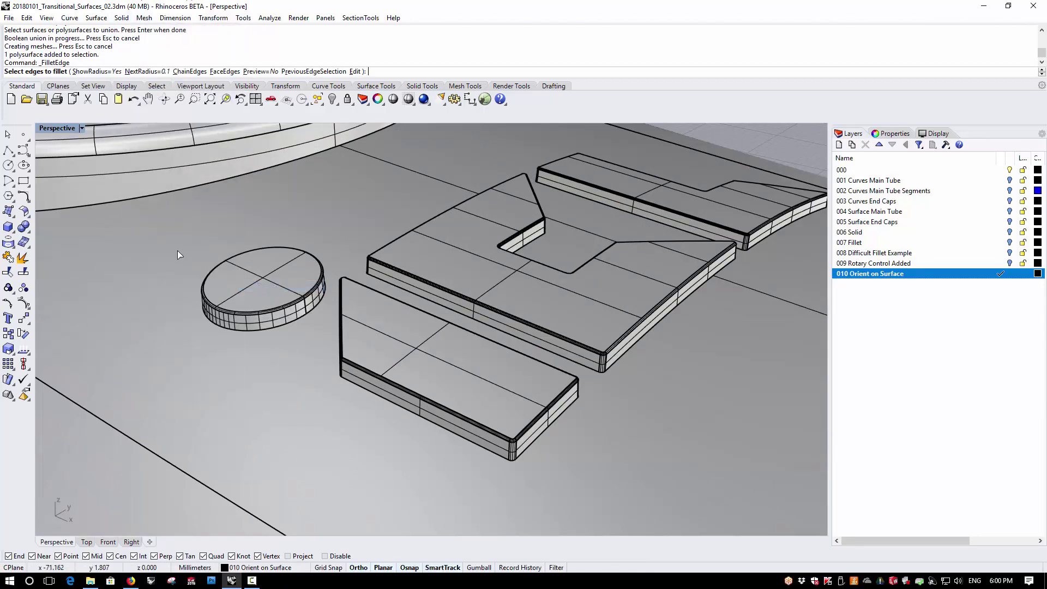
left_click(190, 72)
left_click(420, 419)
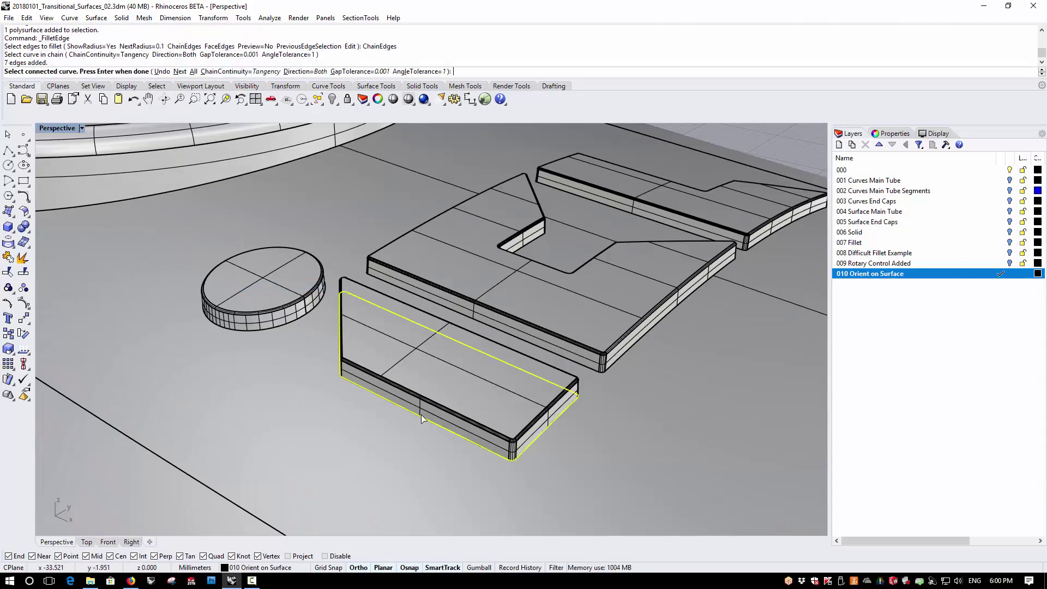
key("Return")
key("Return")
key("Return")
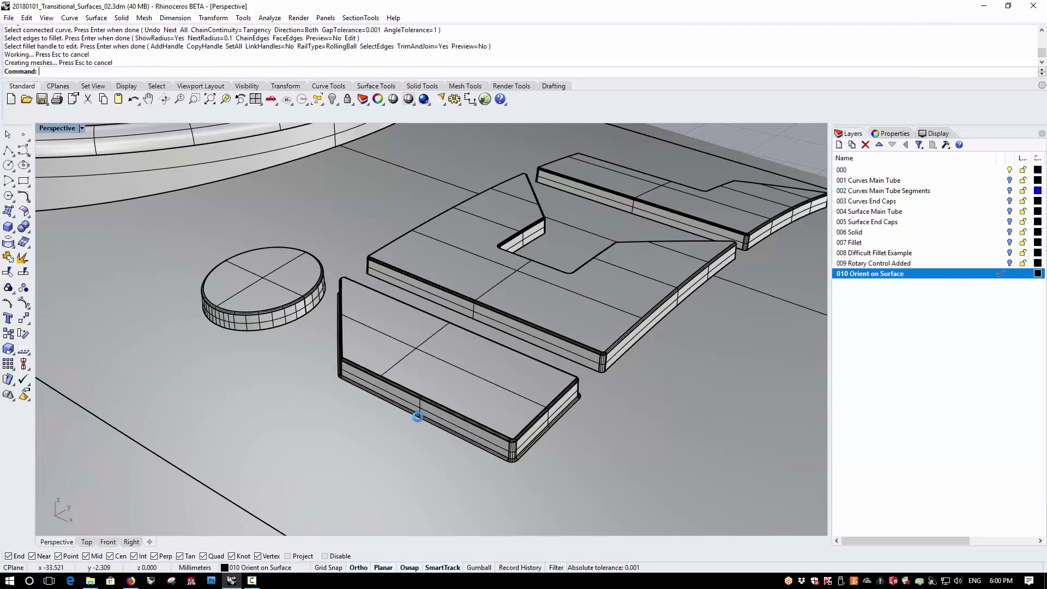
Fillet the disc's bottom edge and the middle logo piece's base chain at radius 0.1.
key("Return")
left_click(300, 322)
key("Return")
key("Return")
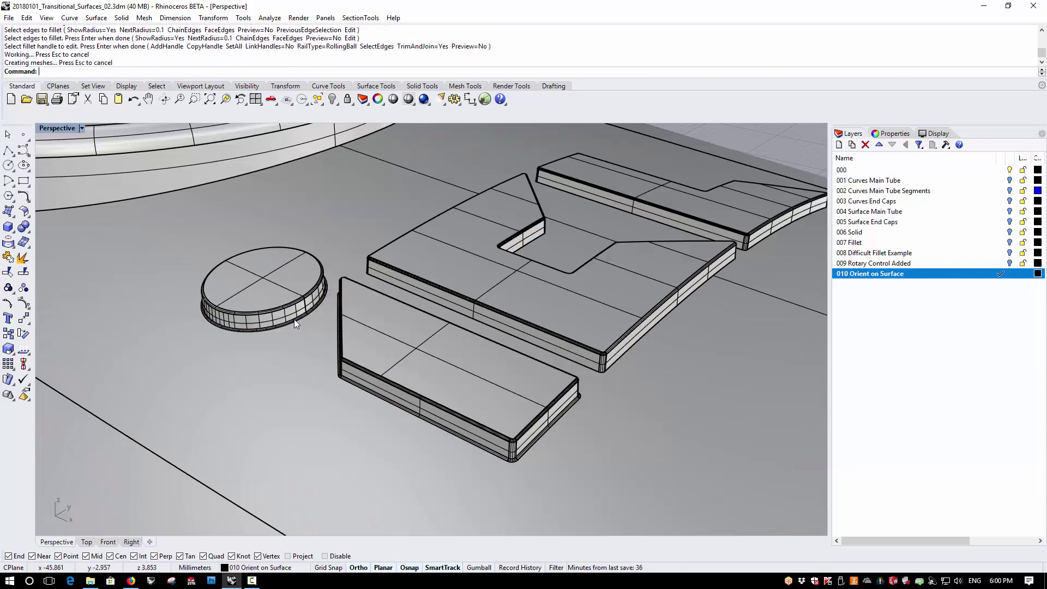
key("Return")
left_click(191, 72)
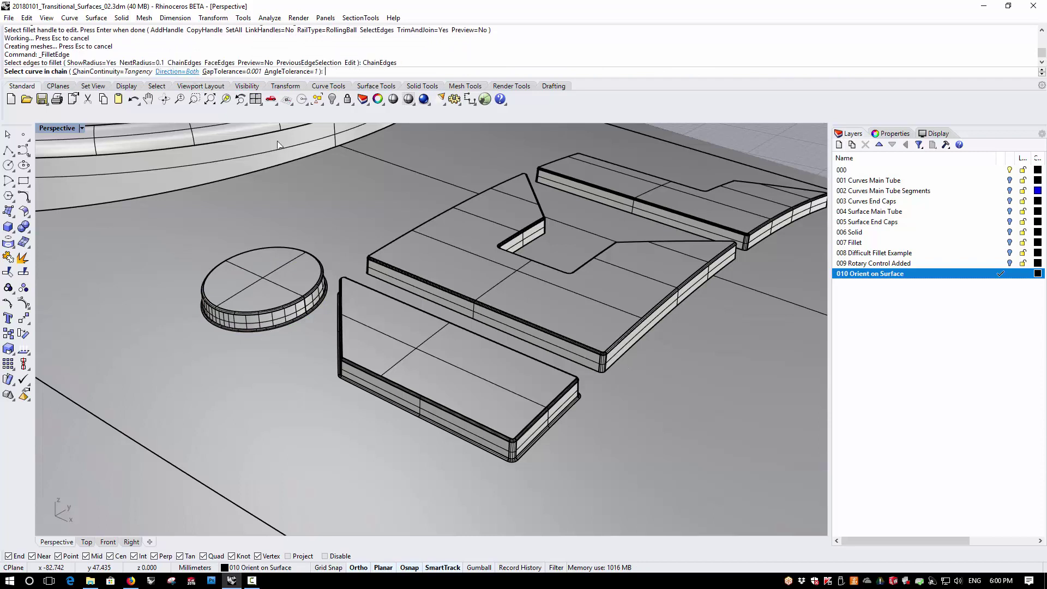
left_click(540, 349)
key("Return")
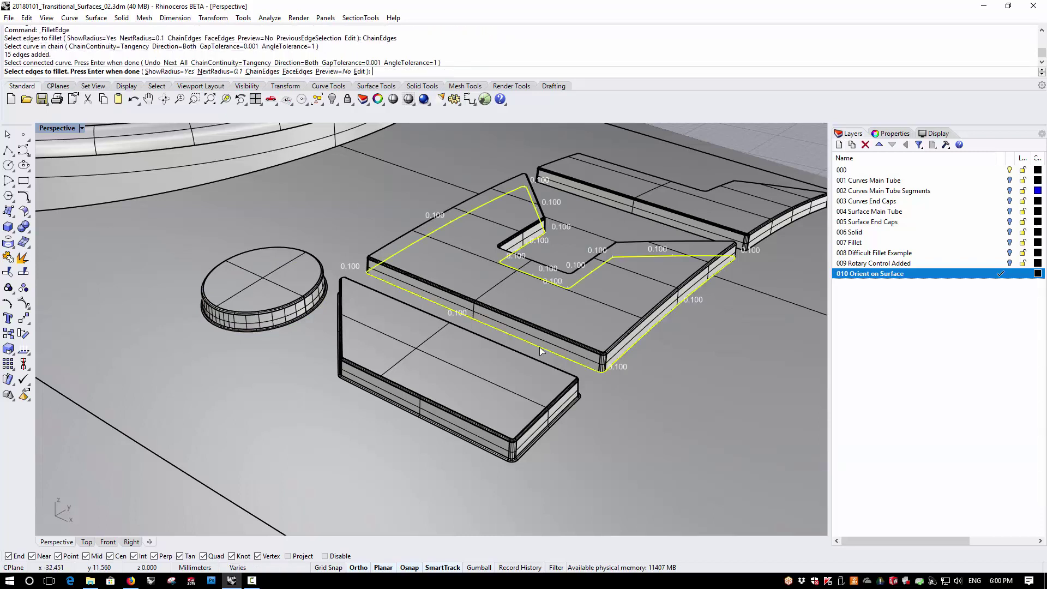
key("Return")
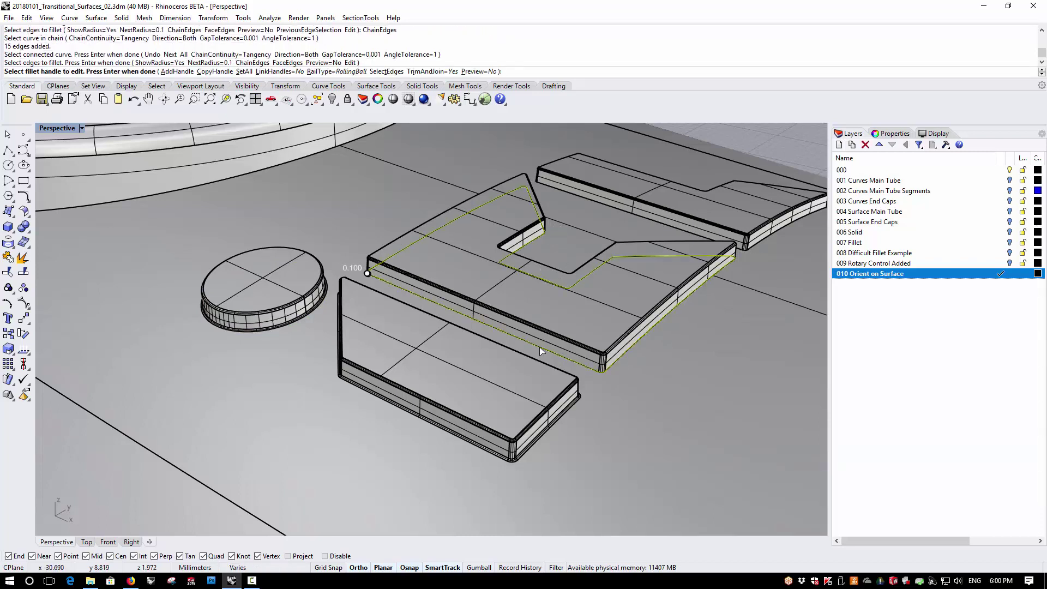
key("Return")
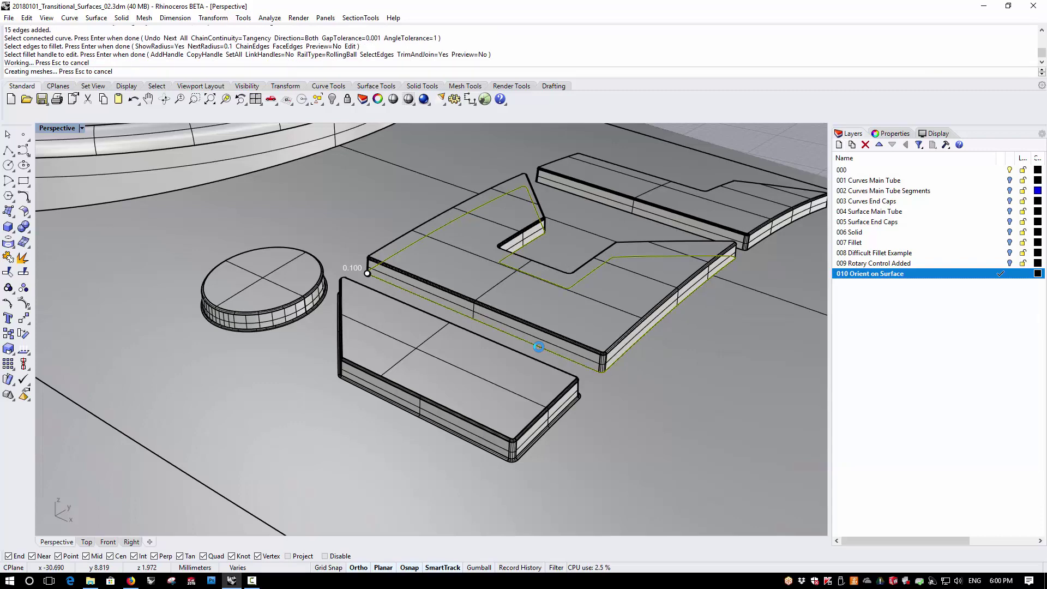
Fillet the upper-right logo piece's base edge chain at radius 0.1.
scroll(375, 356, "down", 5)
scroll(529, 289, "up", 8)
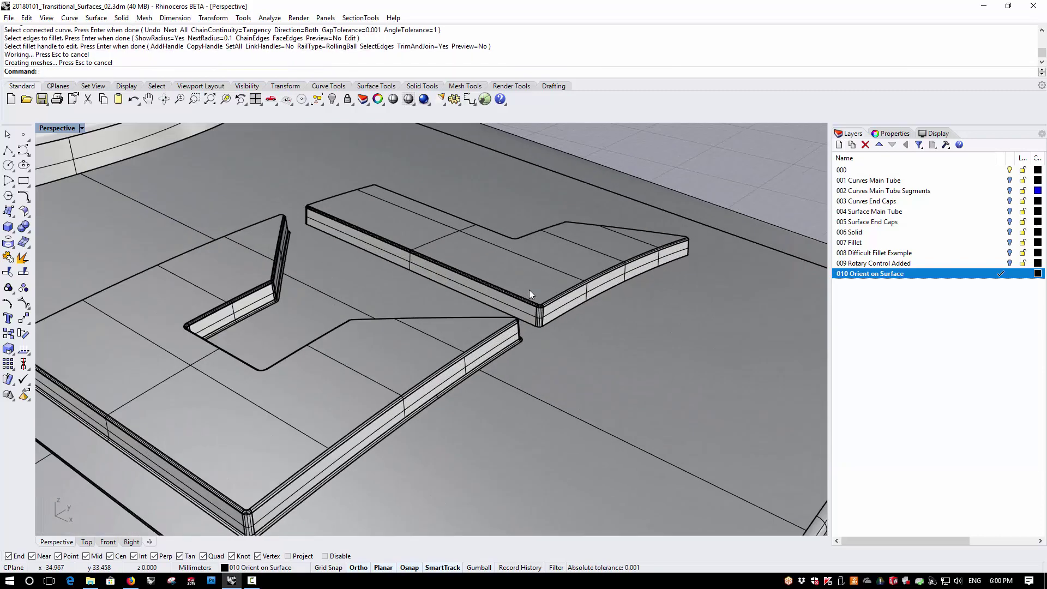
key("Return")
left_click(189, 71)
left_click(442, 284)
key("Return")
key("Return")
key("Return")
scroll(495, 294, "down", 5)
right_click_drag(476, 314, 491, 303)
Run Show Edges on the controller body: 357 edges, none naked or non-manifold.
left_click(491, 302)
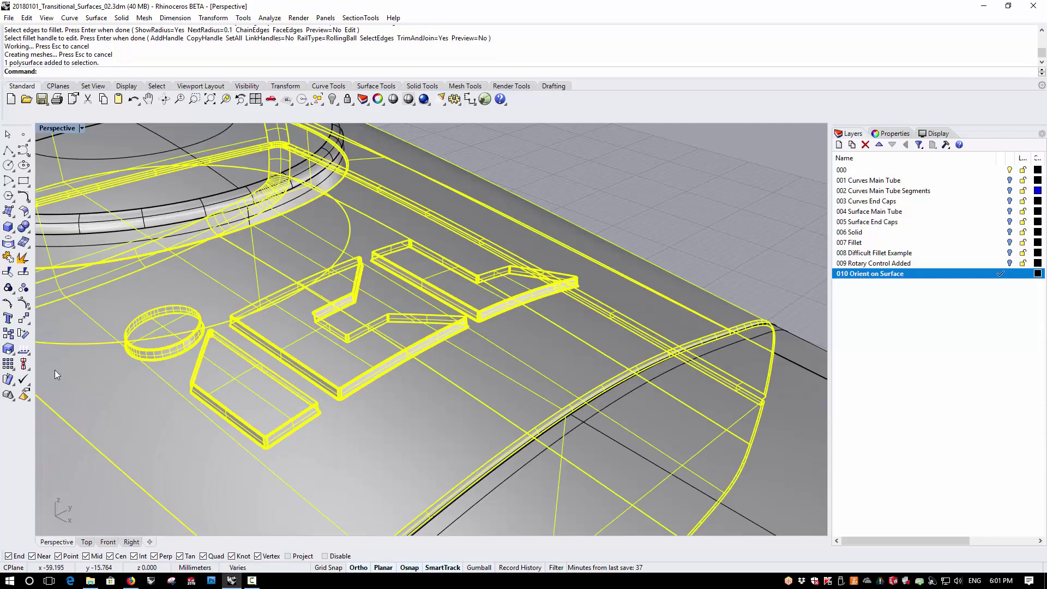
left_click(24, 350)
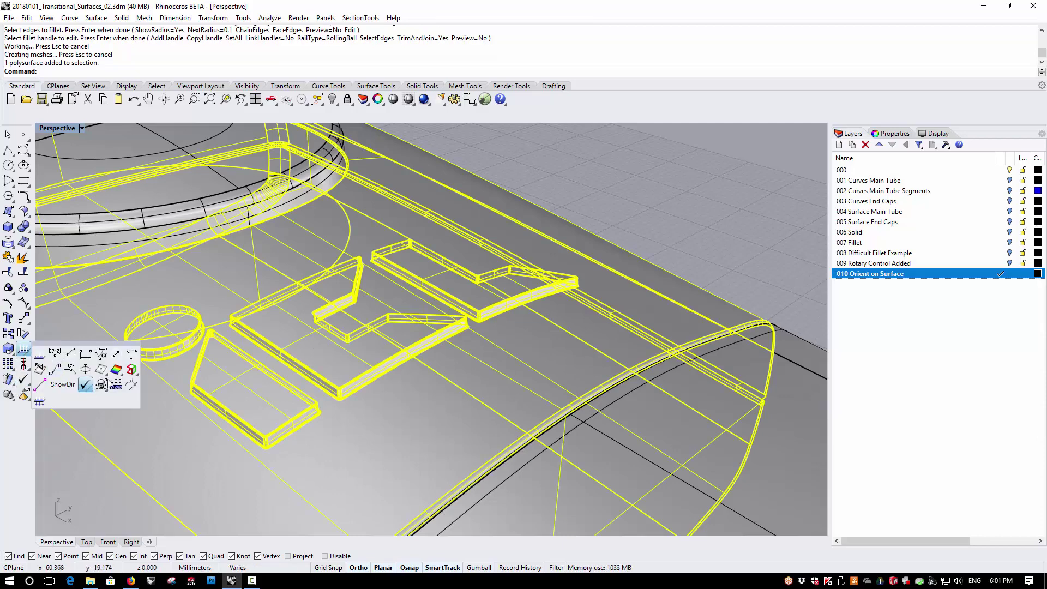
left_click(130, 371)
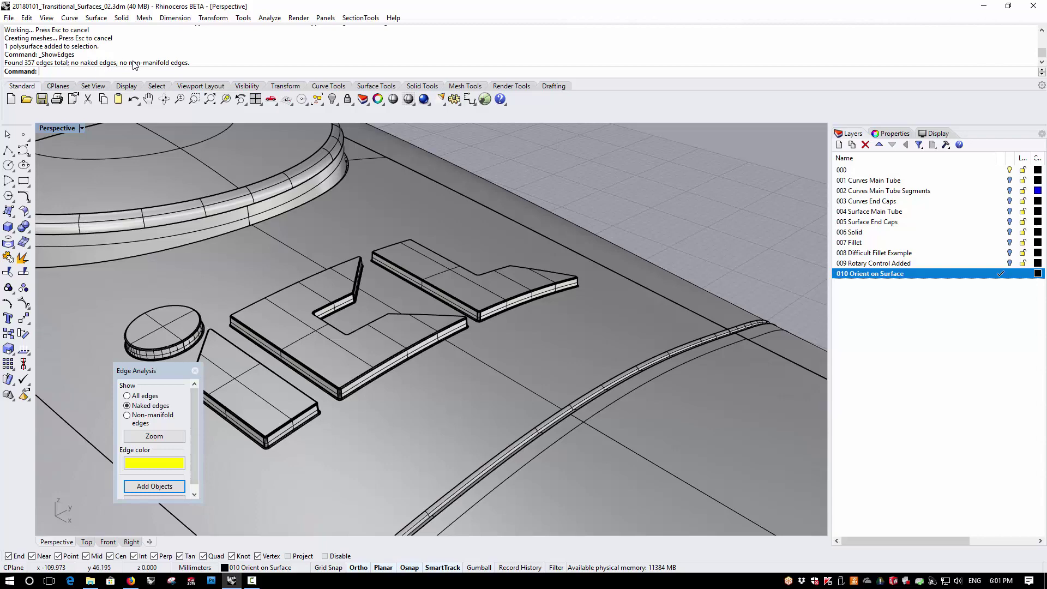
left_click(195, 370)
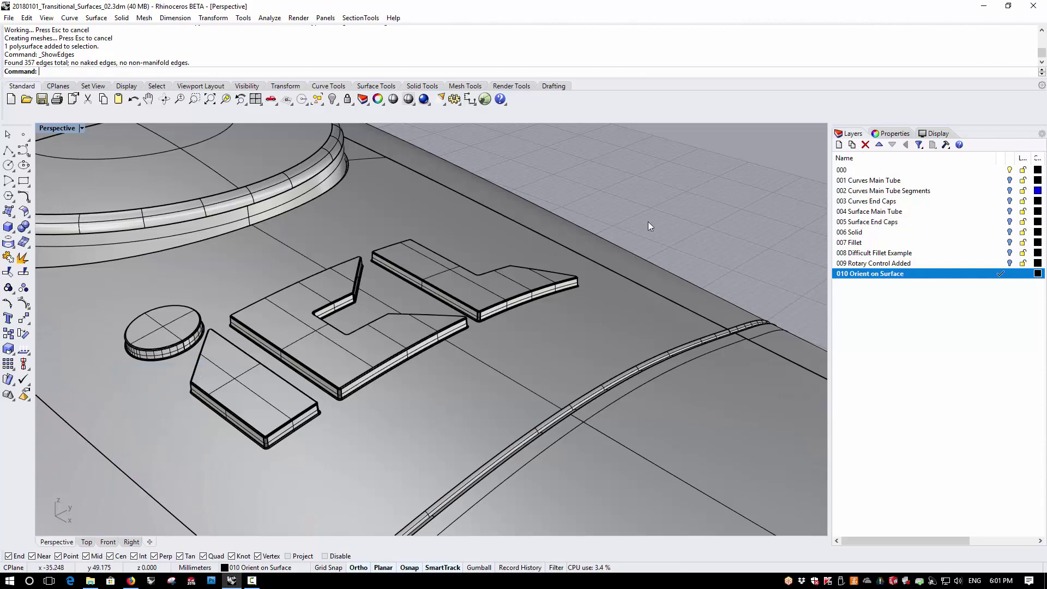
scroll(641, 234, "down", 5)
right_click_drag(641, 233, 434, 281)
scroll(343, 320, "up", 3)
scroll(415, 299, "up", 3)
right_click_drag(485, 342, 440, 324)
Orbit and zoom around the raised iCL logo so it faces the viewer squarely.
scroll(334, 284, "down", 3)
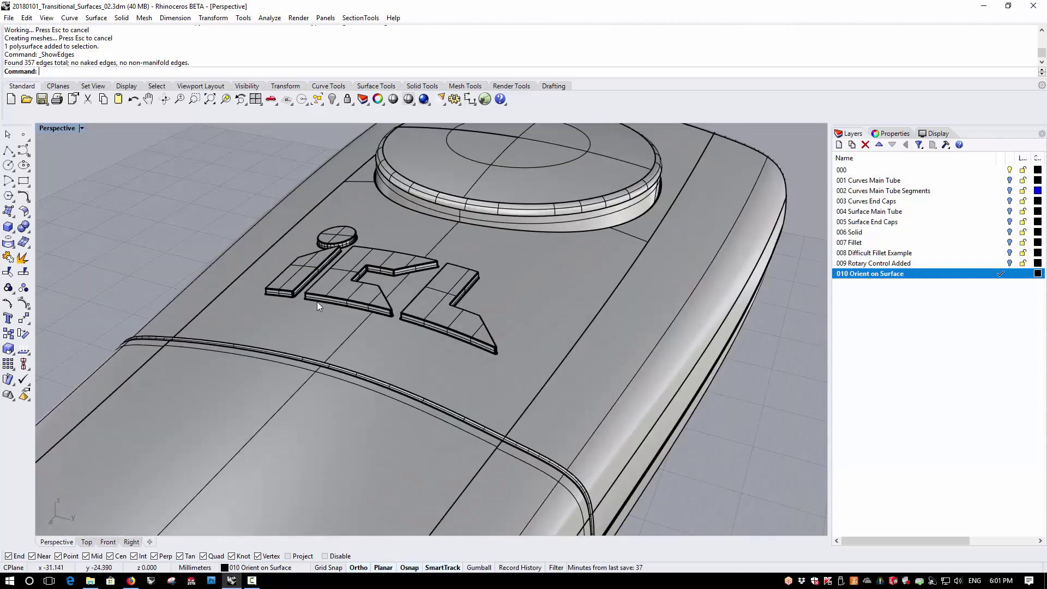
right_click_drag(361, 239, 557, 322)
scroll(557, 323, "up", 3)
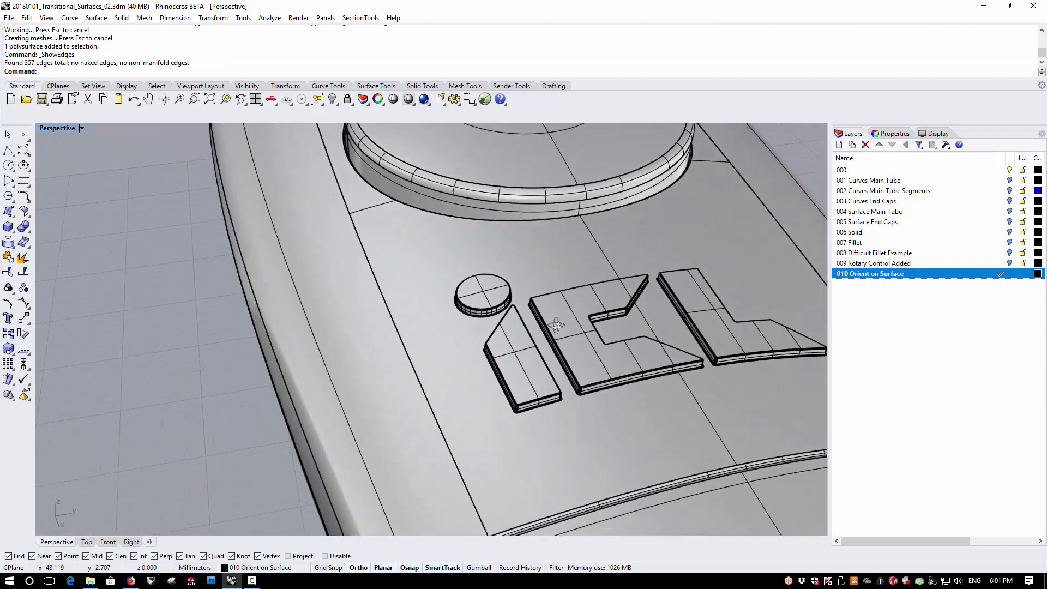
scroll(389, 307, "down", 3)
scroll(545, 263, "down", 2)
scroll(436, 278, "up", 3)
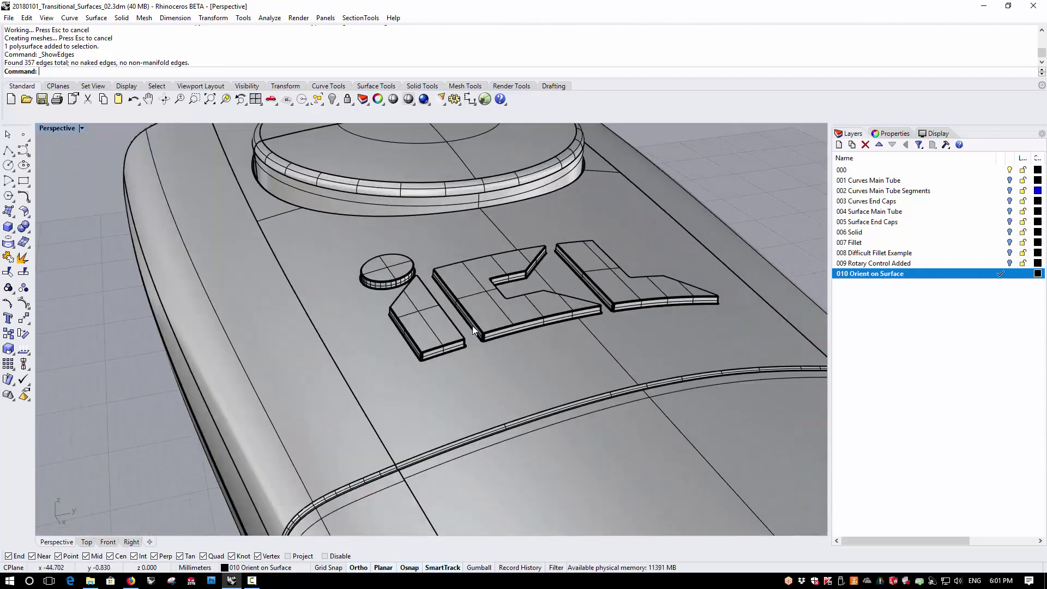
scroll(365, 329, "down", 3)
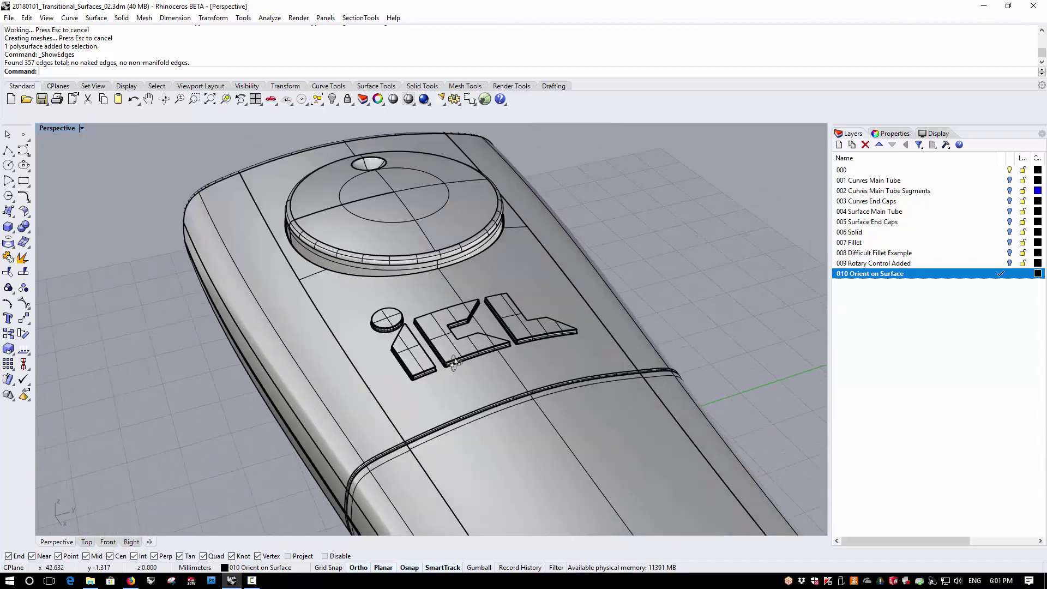
scroll(457, 368, "up", 5)
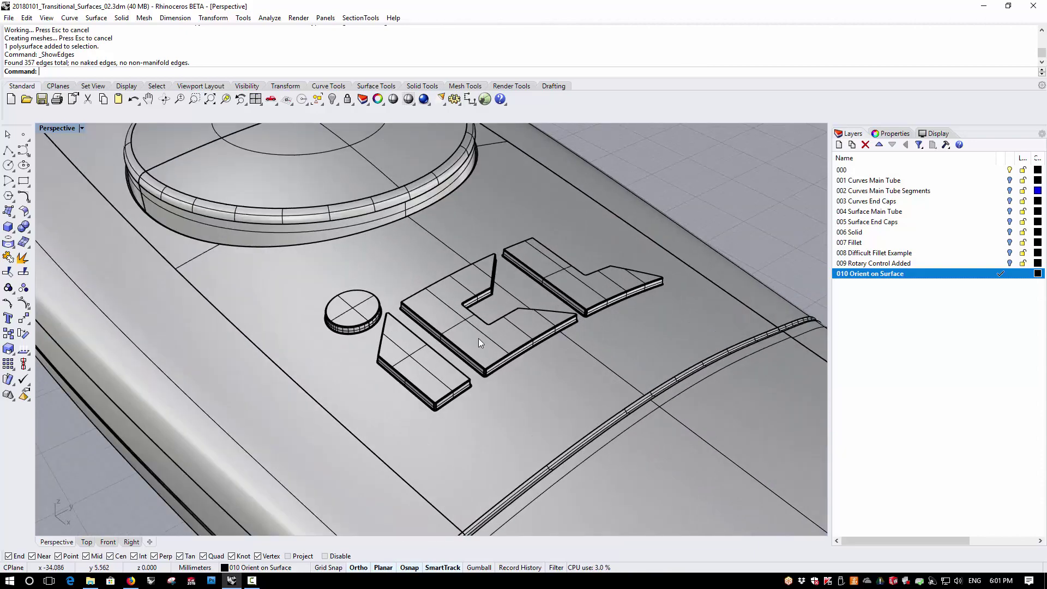
right_click_drag(476, 338, 561, 364)
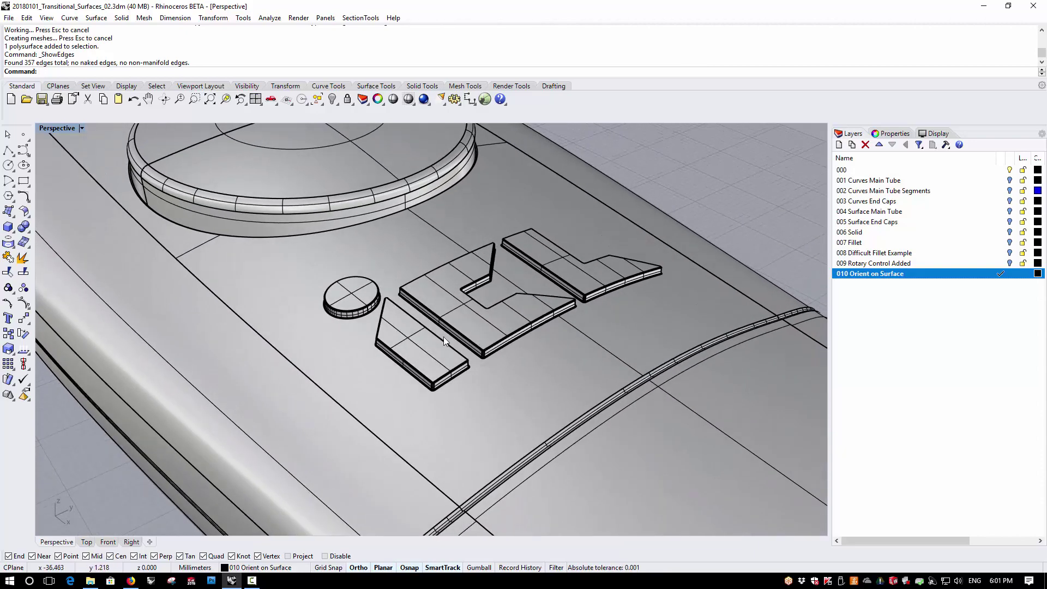